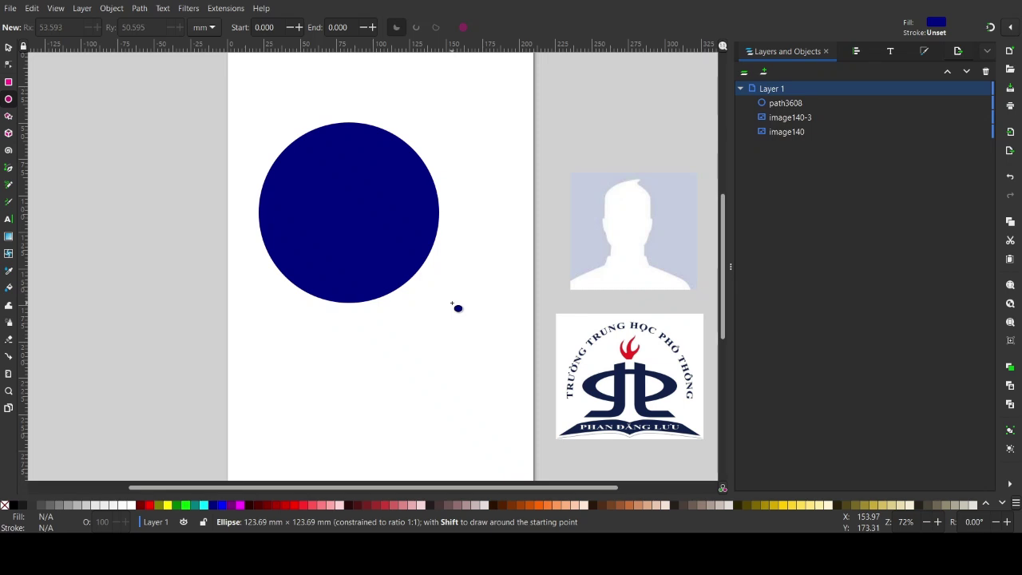
Step: Draw a navy circle about 161.6 × 157.6 mm and place it at X 27.73, Y 52.18
drag(457, 308, 458, 307)
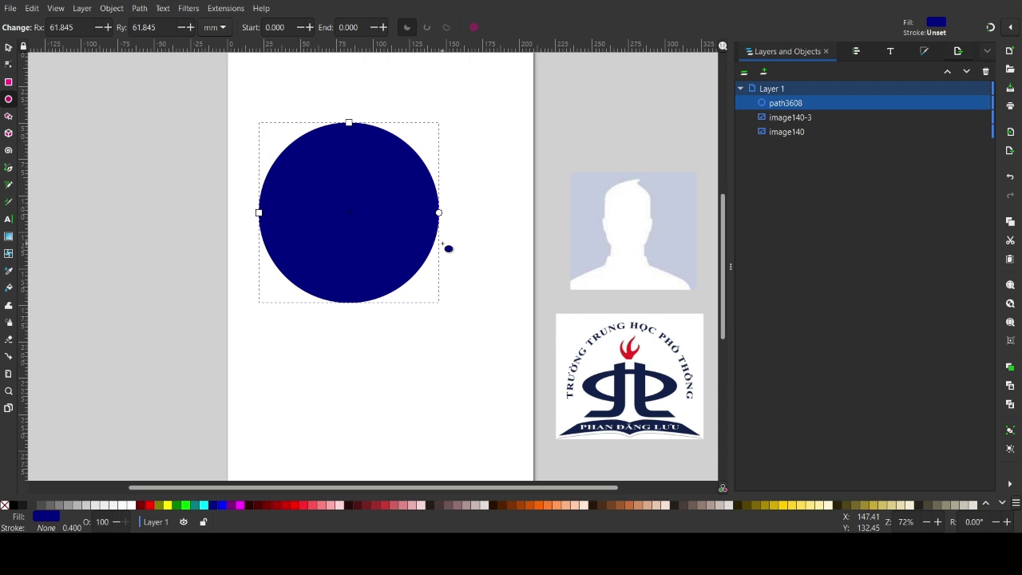
click(8, 47)
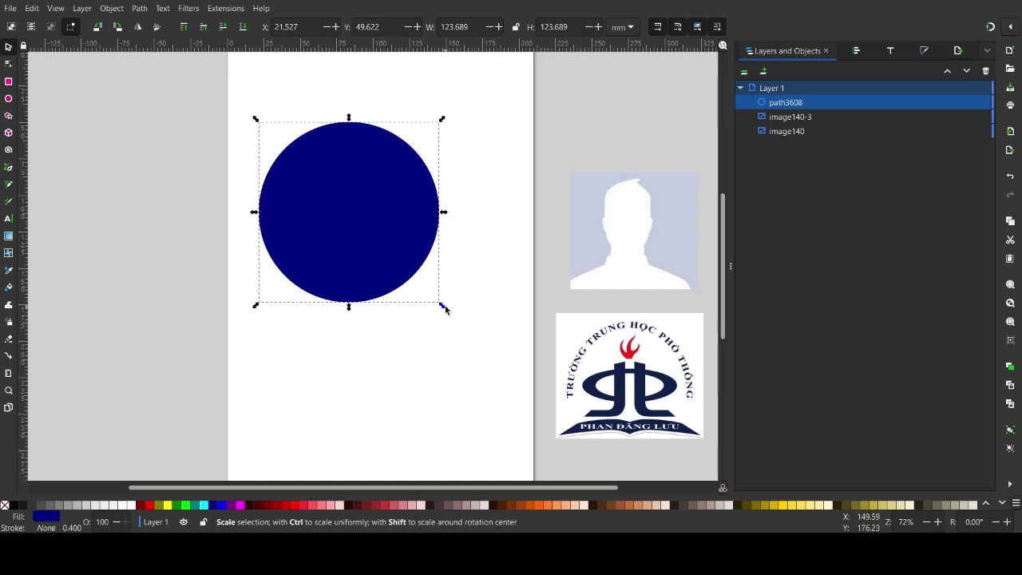
drag(445, 309, 509, 376)
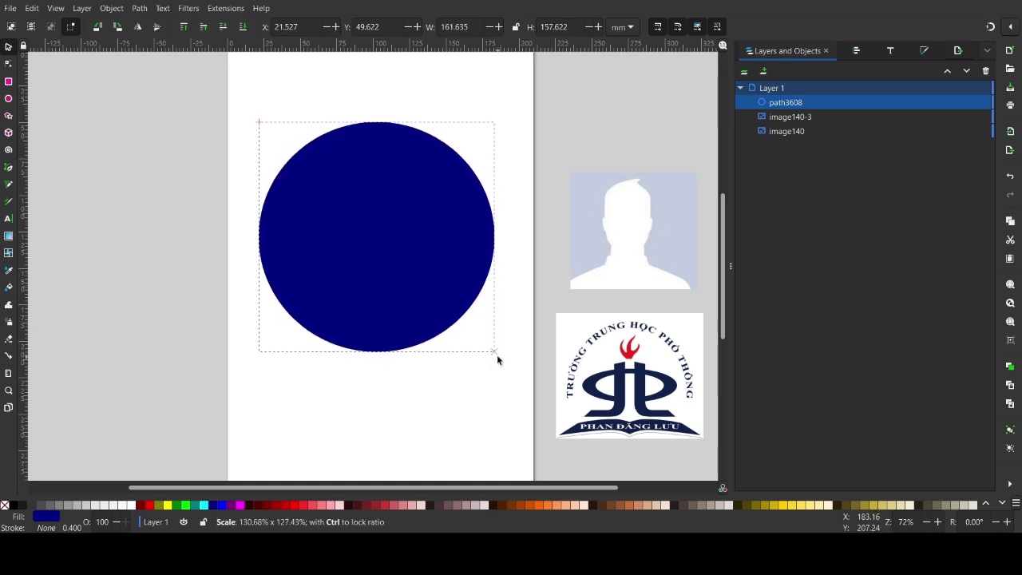
drag(510, 375, 497, 355)
drag(424, 246, 430, 247)
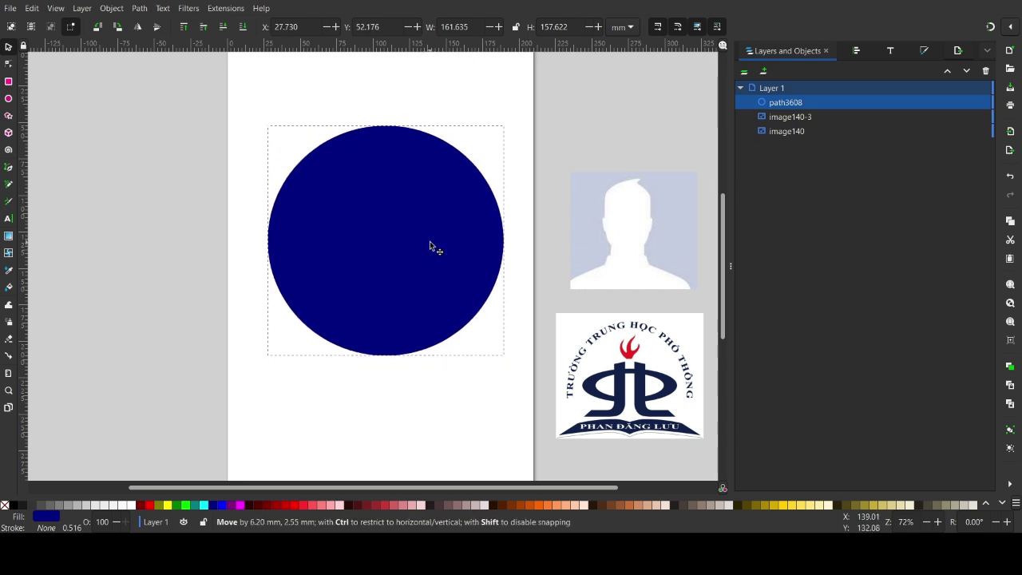
drag(429, 247, 430, 247)
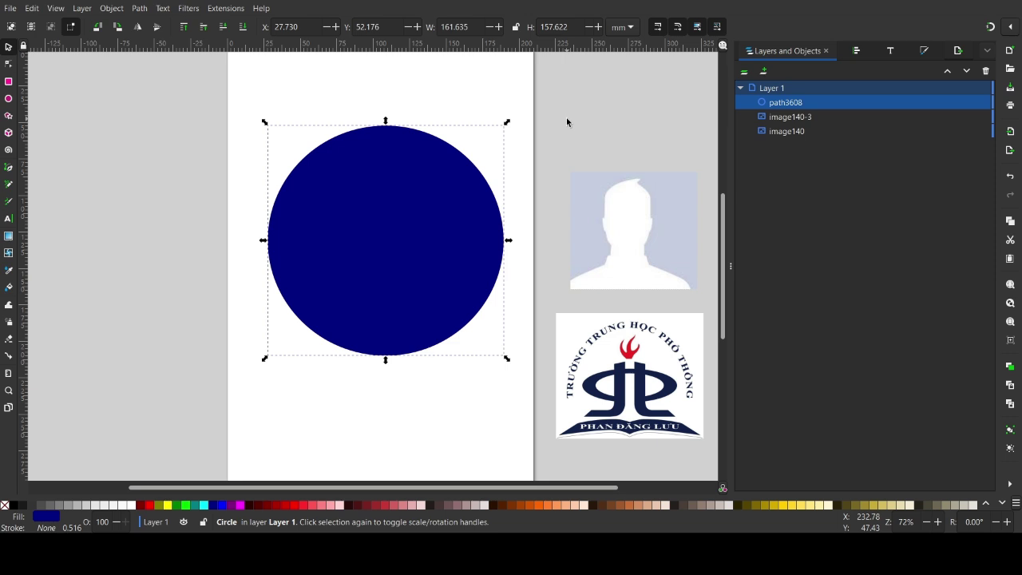
click(566, 122)
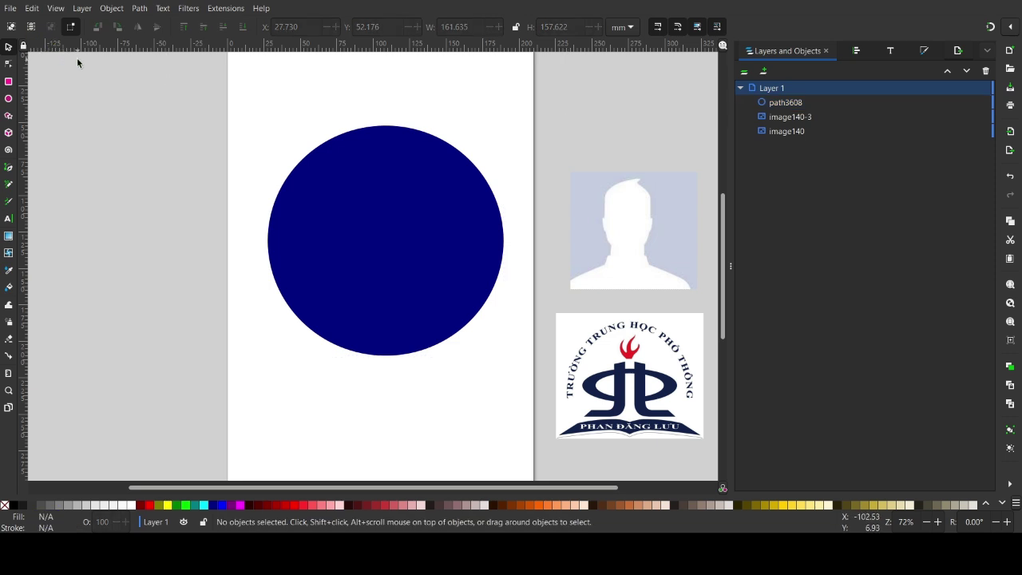
Step: Draw an unfilled, white-outlined circle of about 65 mm radius overlapping the navy circle's left edge
click(10, 219)
click(303, 121)
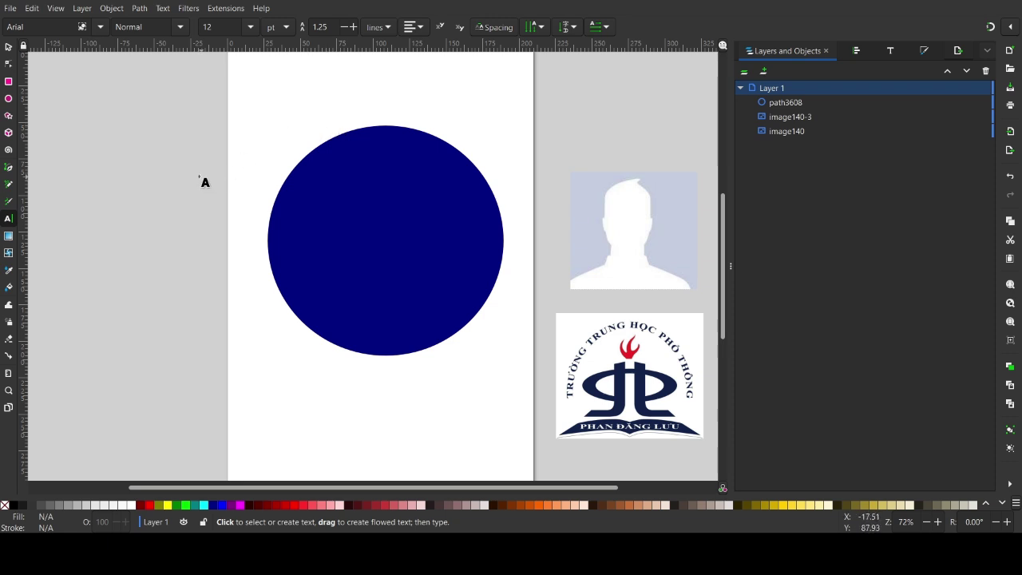
click(9, 99)
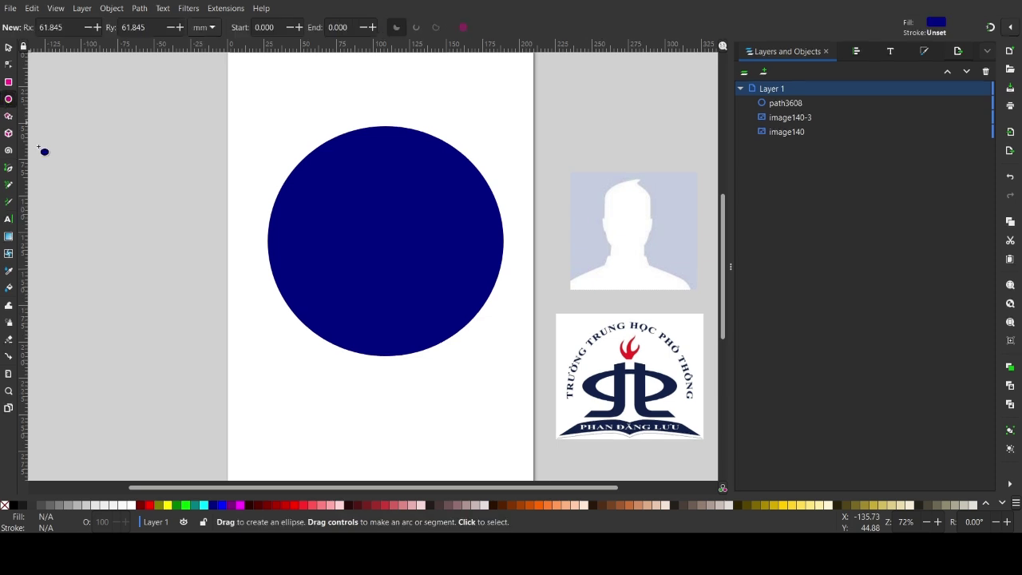
click(4, 506)
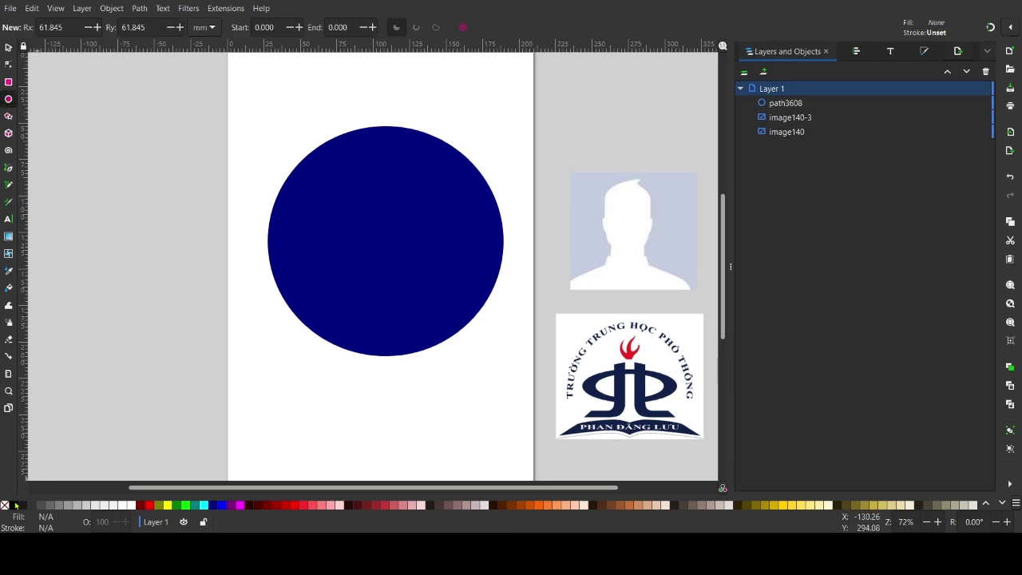
shift+click(130, 506)
mouse_move(132, 168)
mouse_down()
mouse_move(356, 398)
mouse_move(335, 358)
mouse_move(372, 388)
mouse_up()
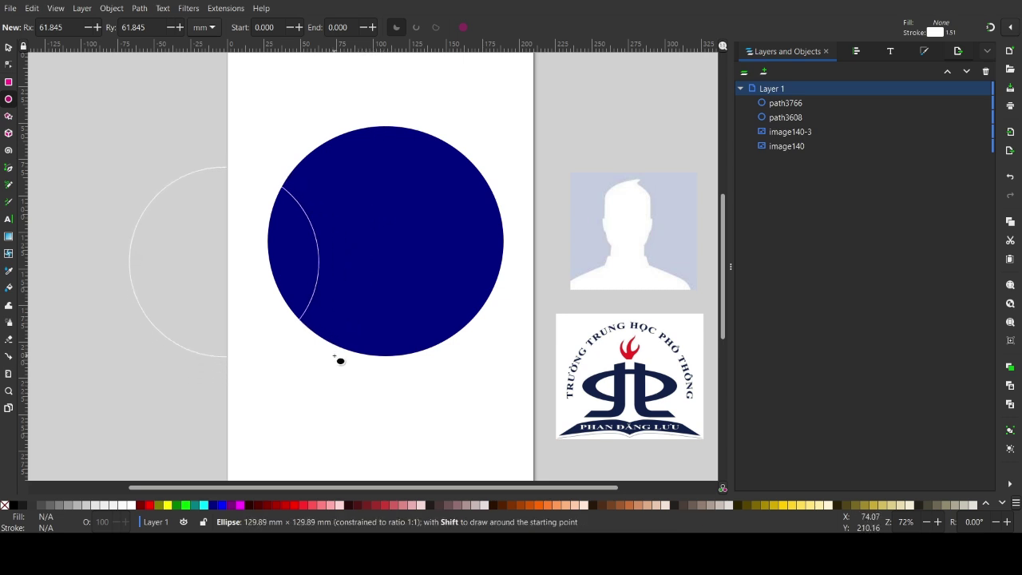
drag(373, 388, 335, 357)
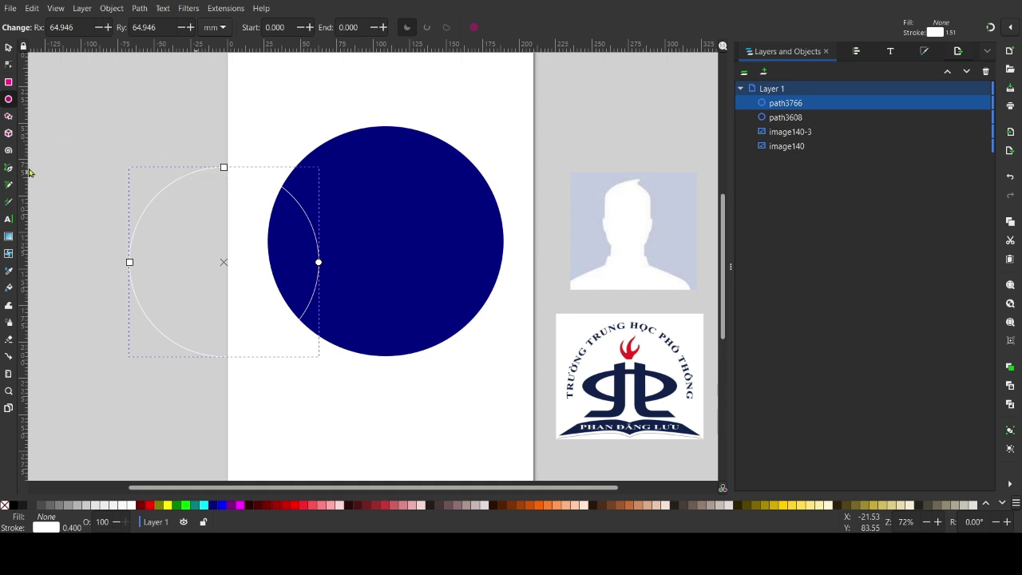
Step: Add a small 'Họ tên' text near the page's upper left, then undo it
click(8, 218)
click(186, 182)
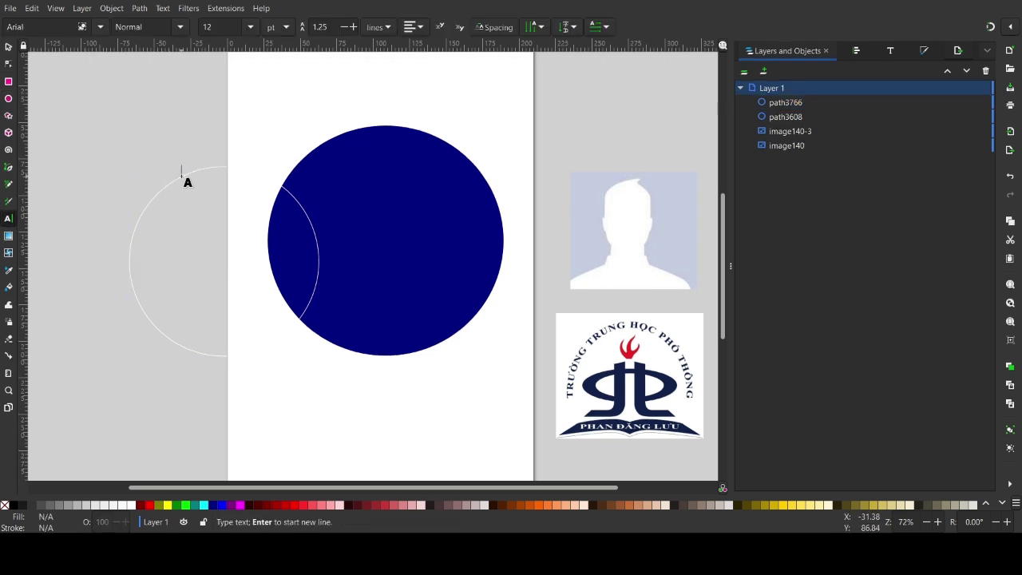
click(169, 191)
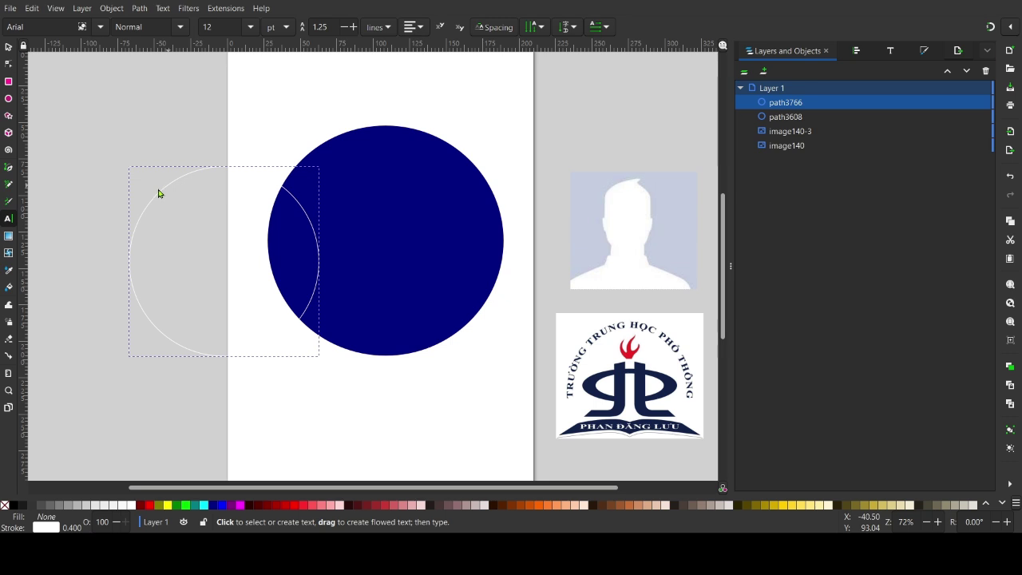
click(166, 135)
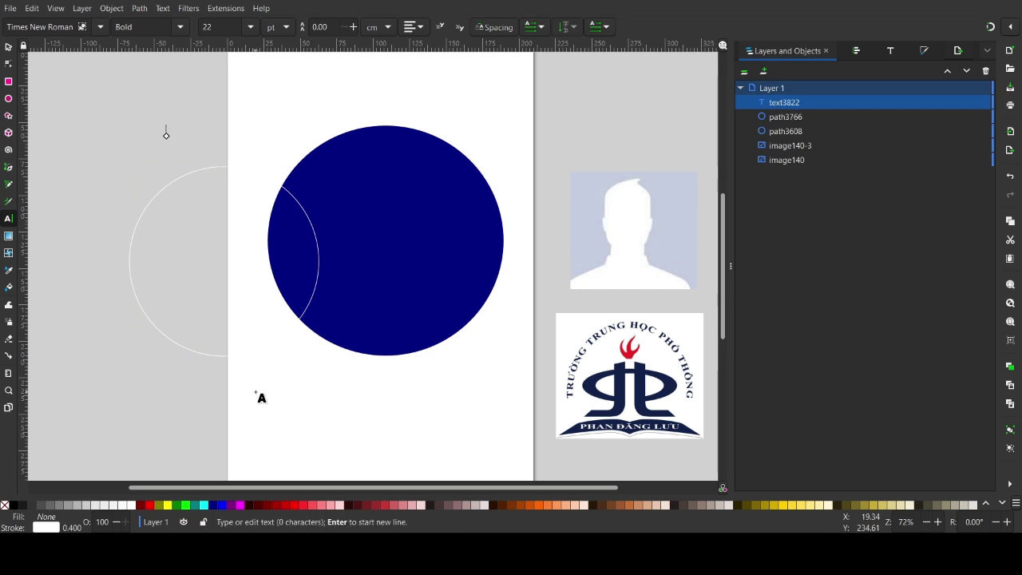
text(H)
text(ọ tên)
key(Escape)
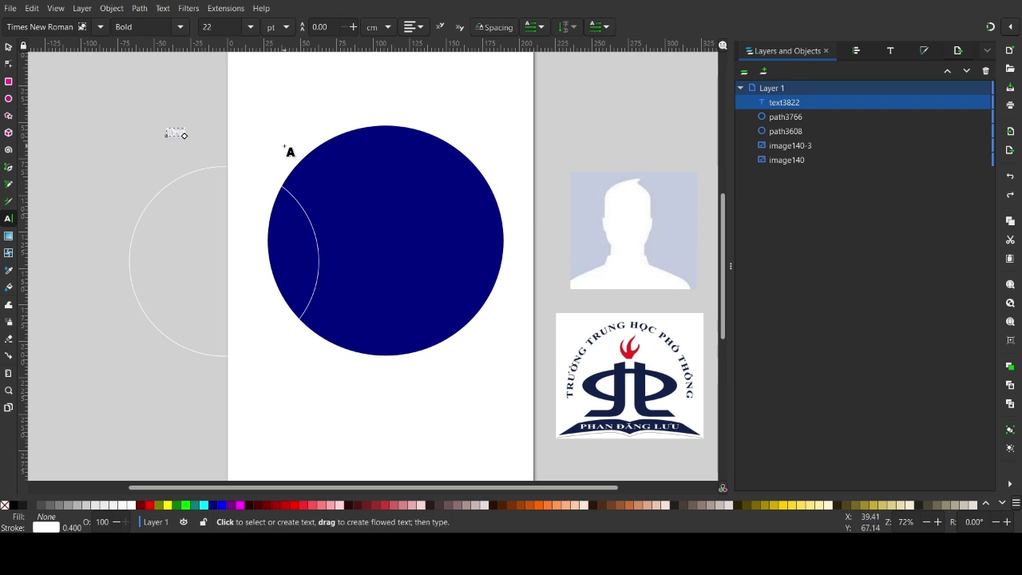
key(ctrl+z)
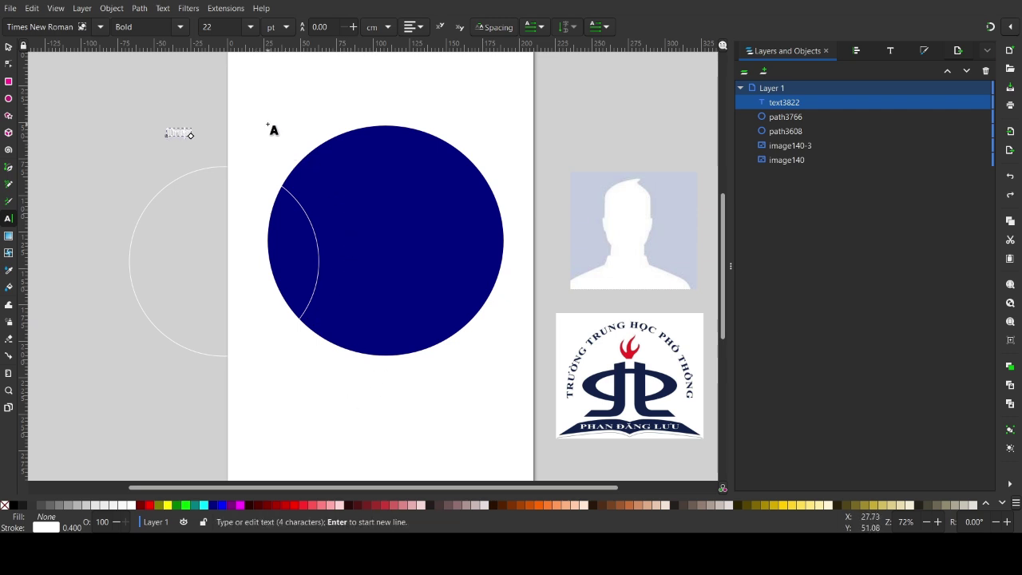
Step: Type TRƯỜNG THPT PHAN ĐĂNG LƯU in Times New Roman Bold 22 pt inside the navy circle's top
click(329, 168)
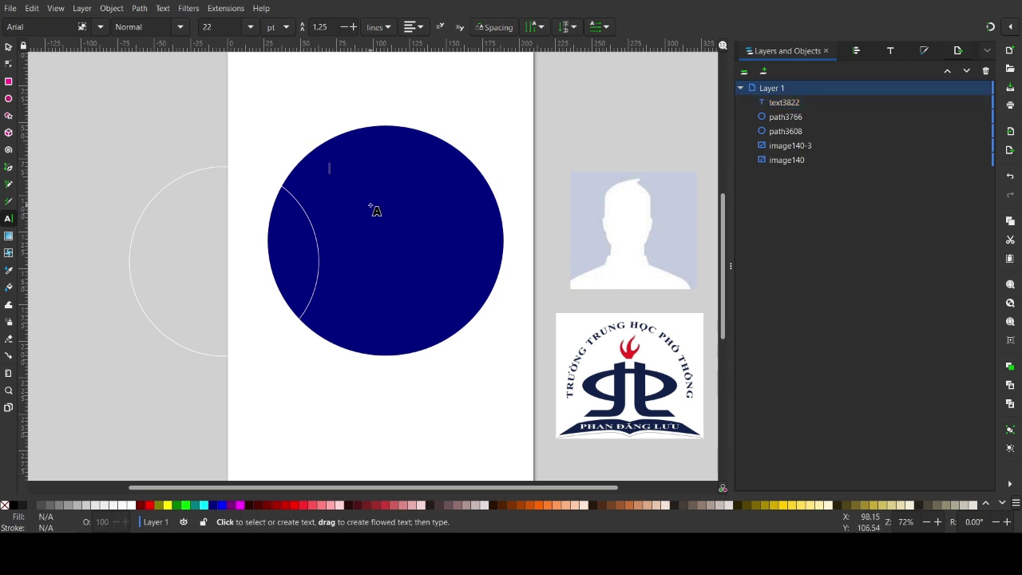
text(TRUONG)
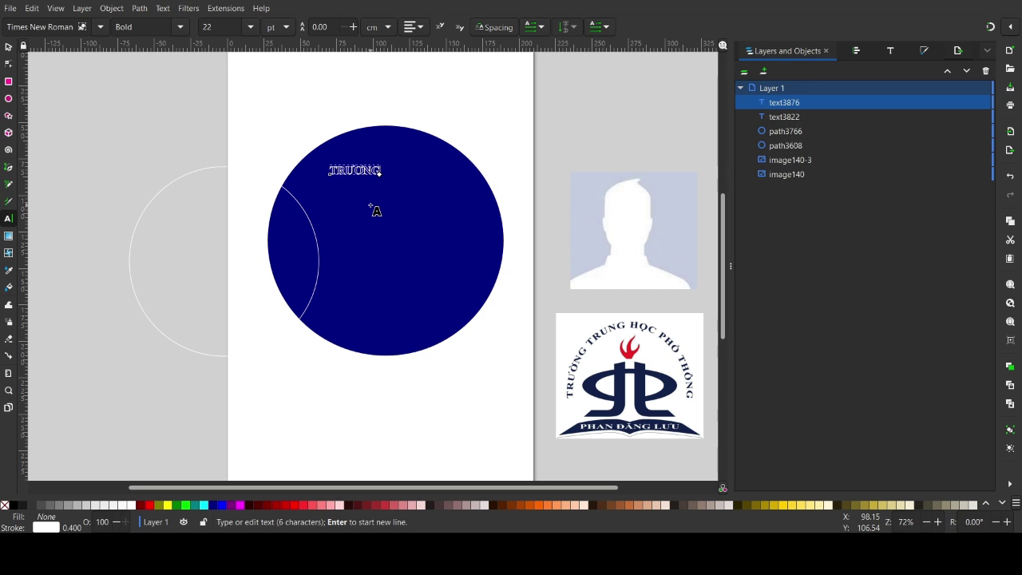
text(TH)
text(PT)
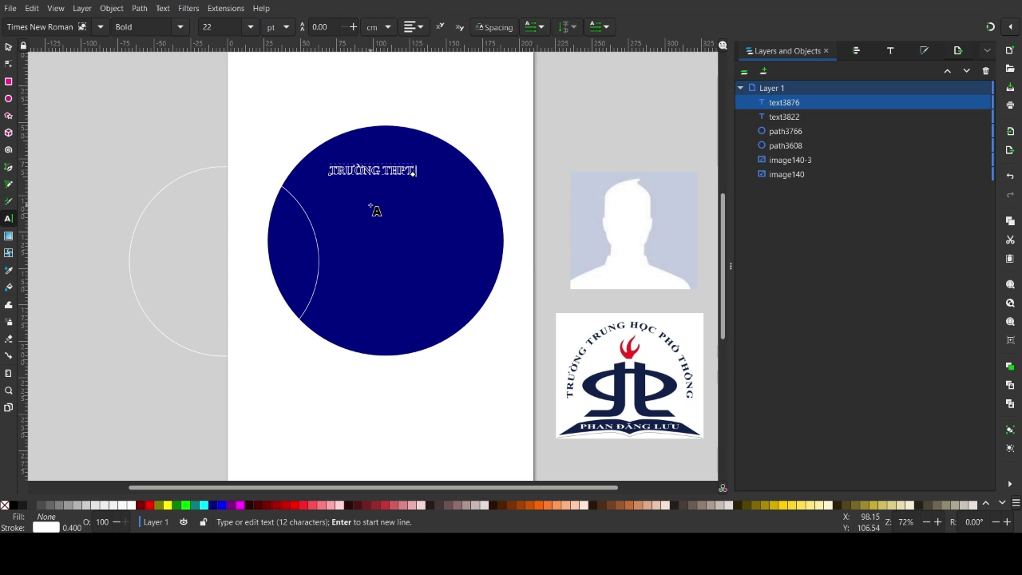
text(P)
text(HAN ĐĂNG LƯU)
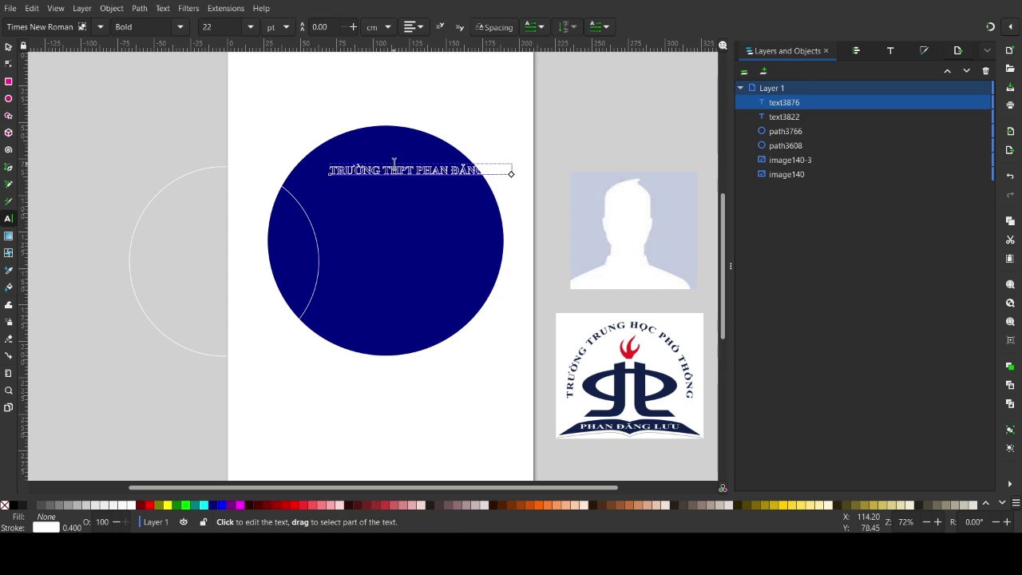
click(8, 46)
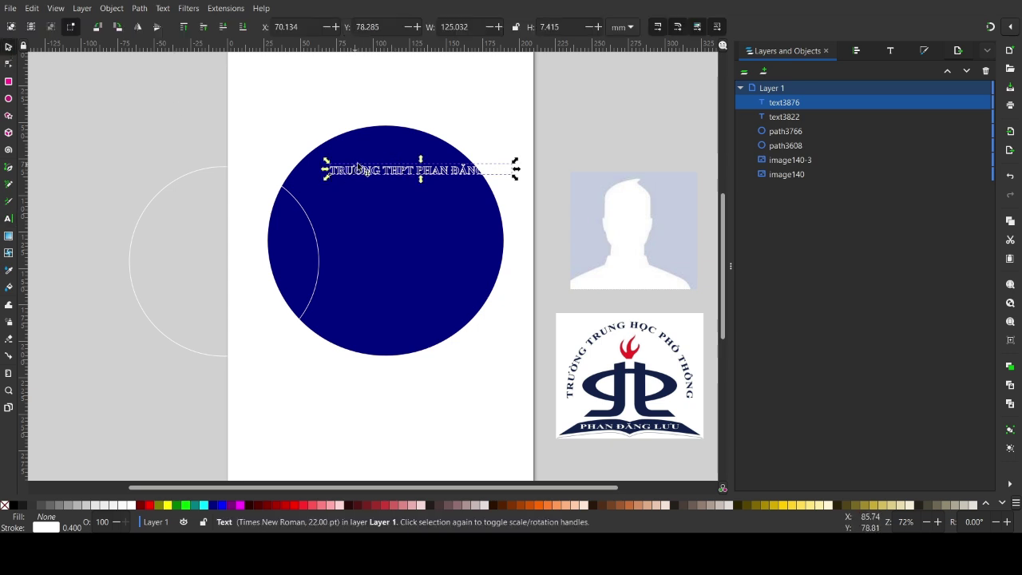
Step: Attach the school name to the white circle and move them onto the navy disc
drag(382, 168, 189, 193)
shift+click(145, 211)
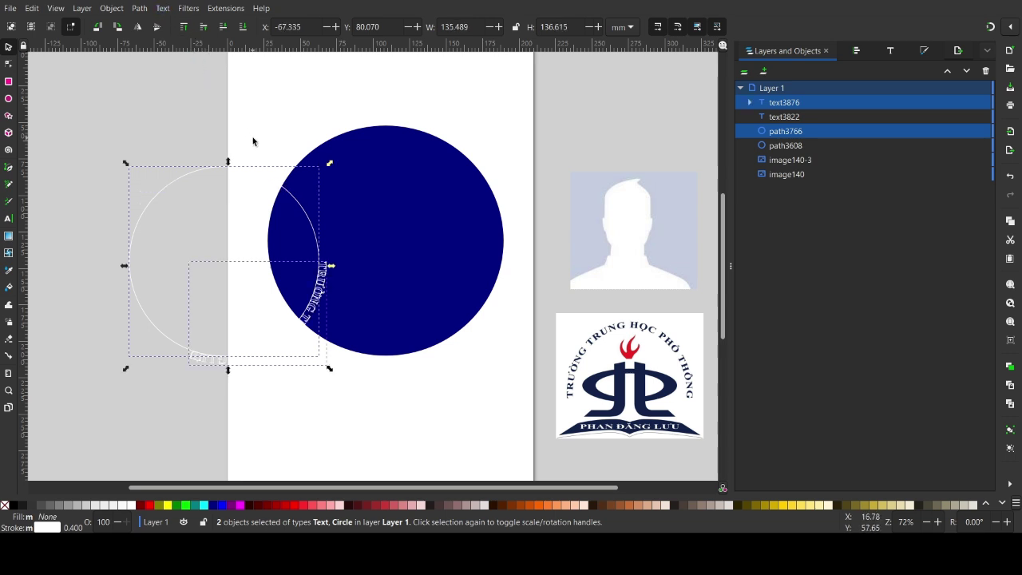
drag(277, 182, 410, 149)
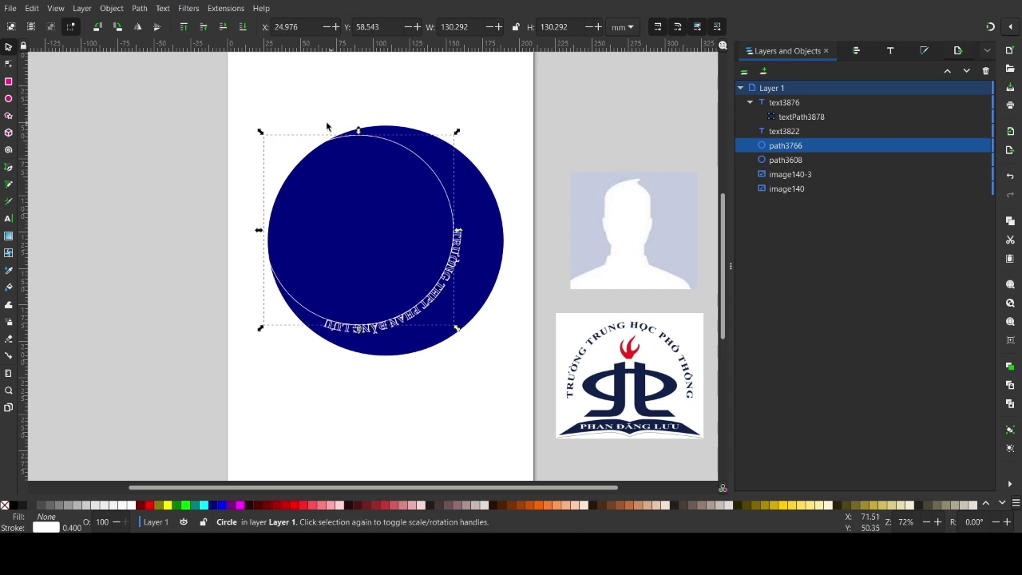
Step: Rotate the white circle so the school name arcs over the navy disc's top
click(383, 145)
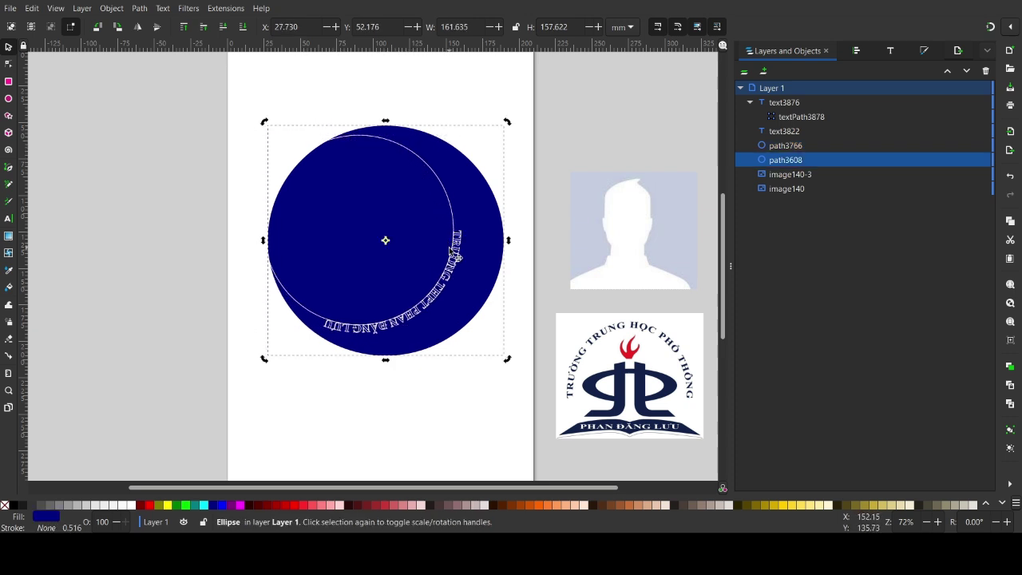
click(454, 279)
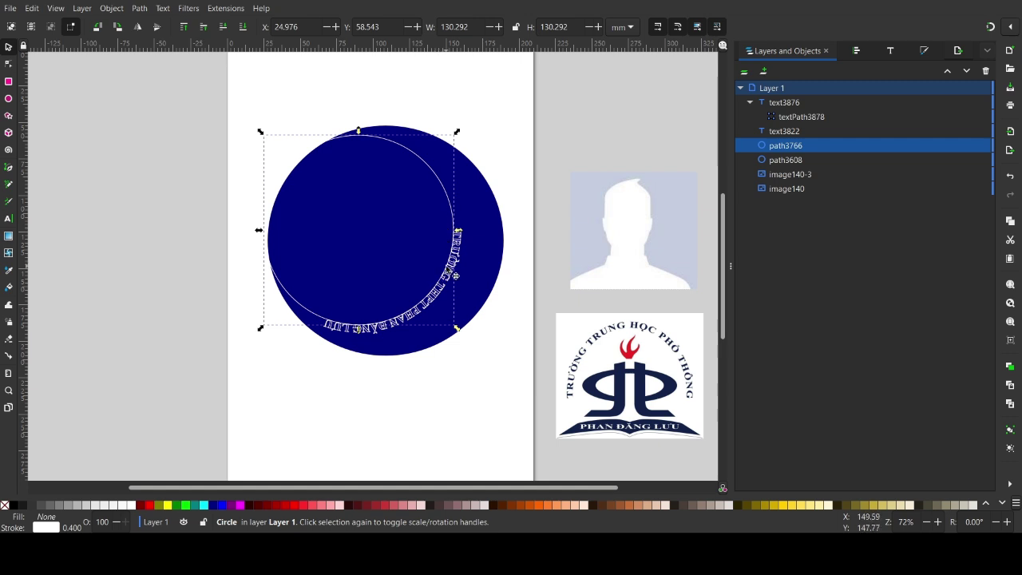
click(456, 280)
click(455, 217)
click(435, 173)
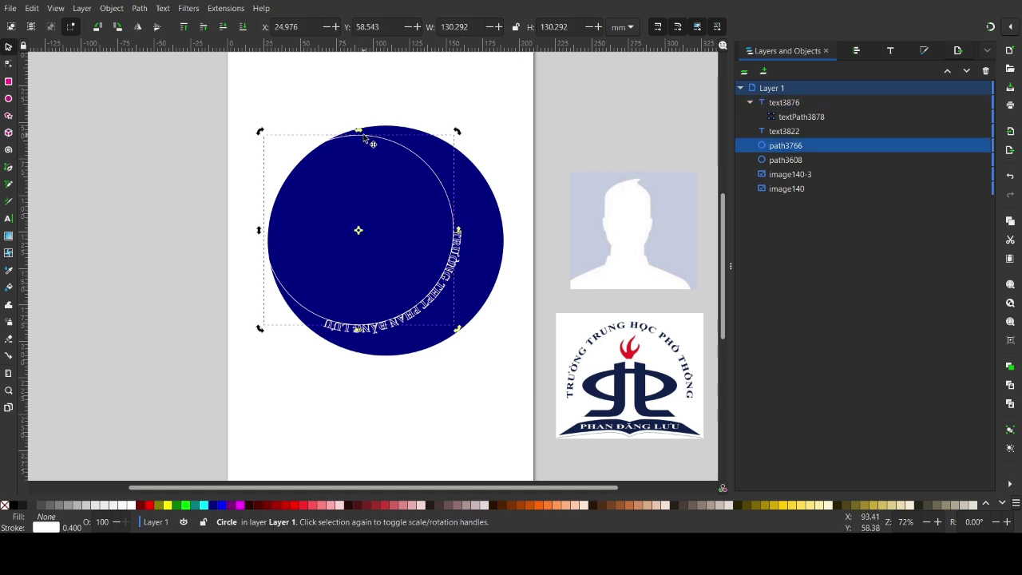
drag(363, 138, 353, 137)
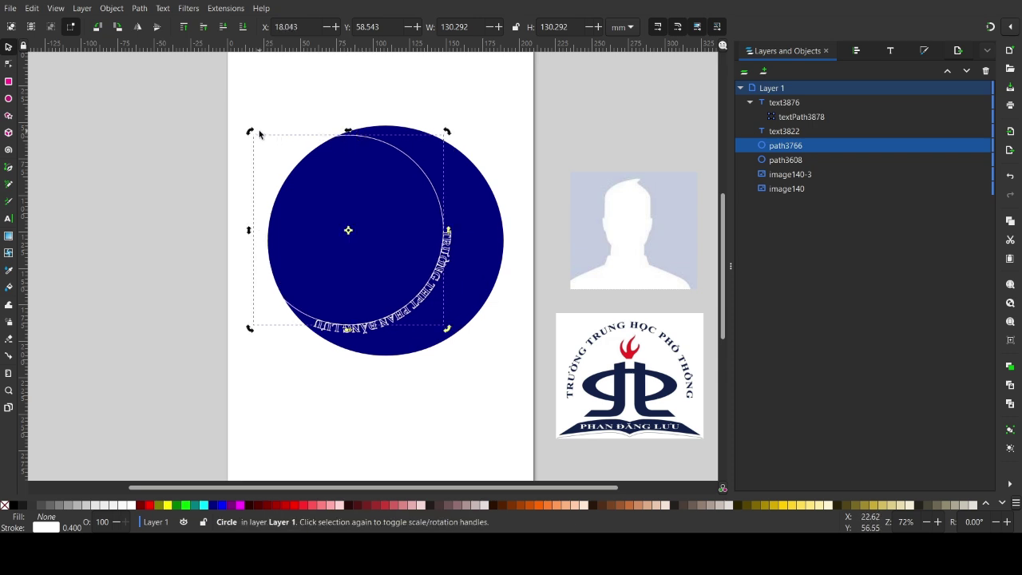
mouse_move(250, 131)
mouse_down()
mouse_move(393, 413)
mouse_move(433, 402)
mouse_up()
mouse_move(407, 198)
mouse_down()
mouse_move(452, 222)
mouse_move(411, 194)
mouse_up()
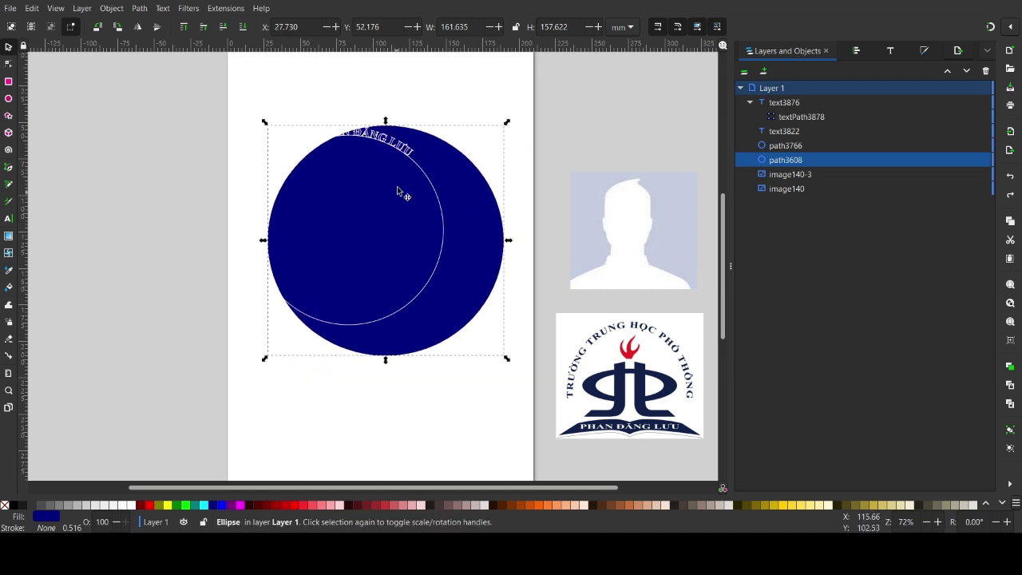
Step: Move the white ring with its curved school name inside the navy disc, rotated and slightly enlarged
click(397, 153)
drag(397, 148, 436, 189)
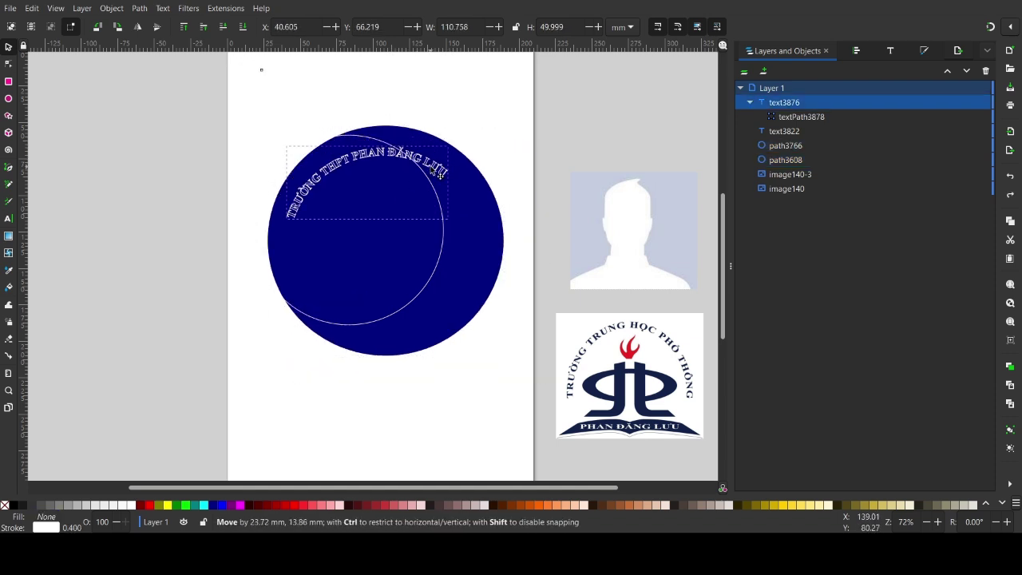
click(432, 186)
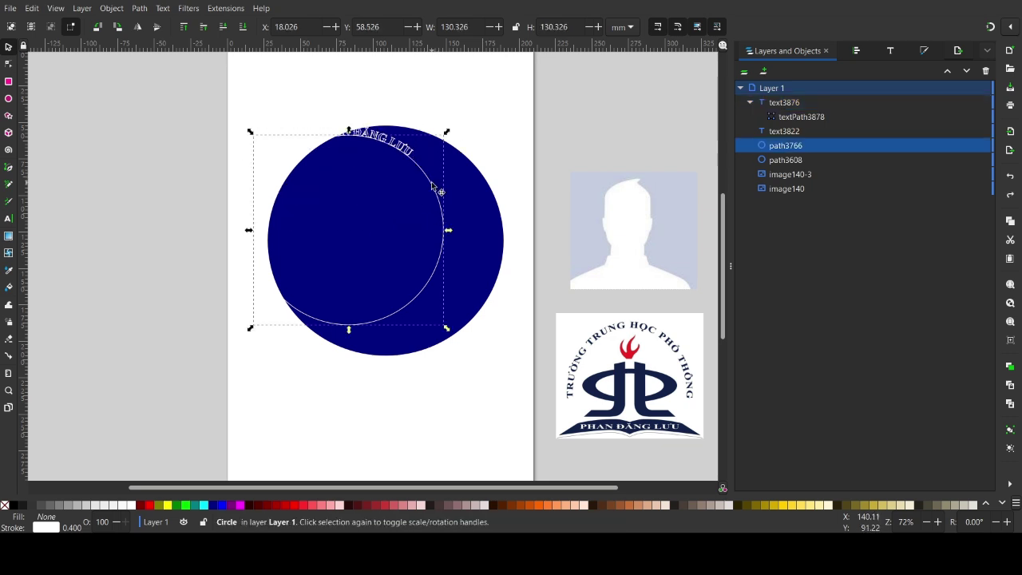
drag(432, 185, 476, 195)
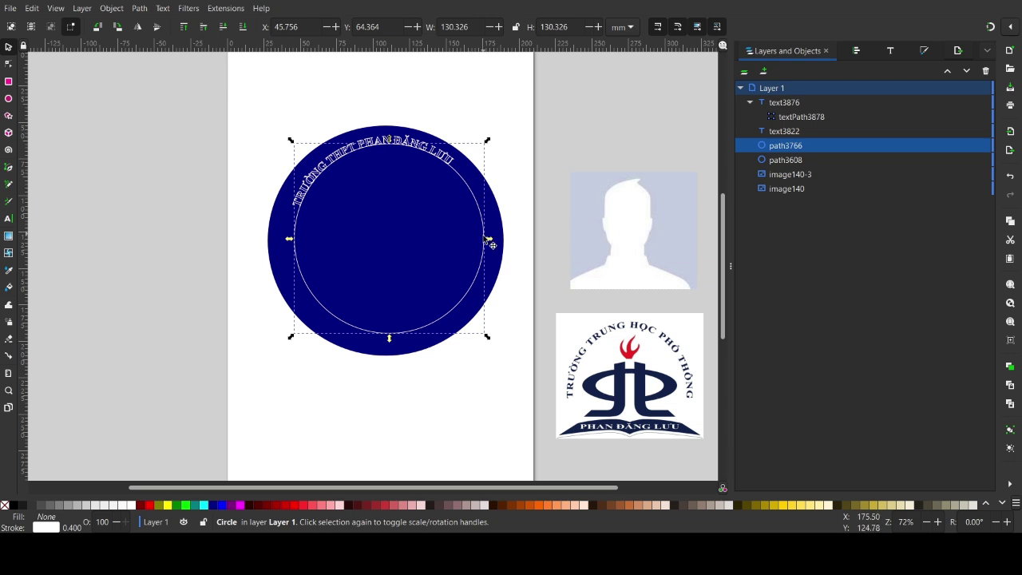
click(483, 206)
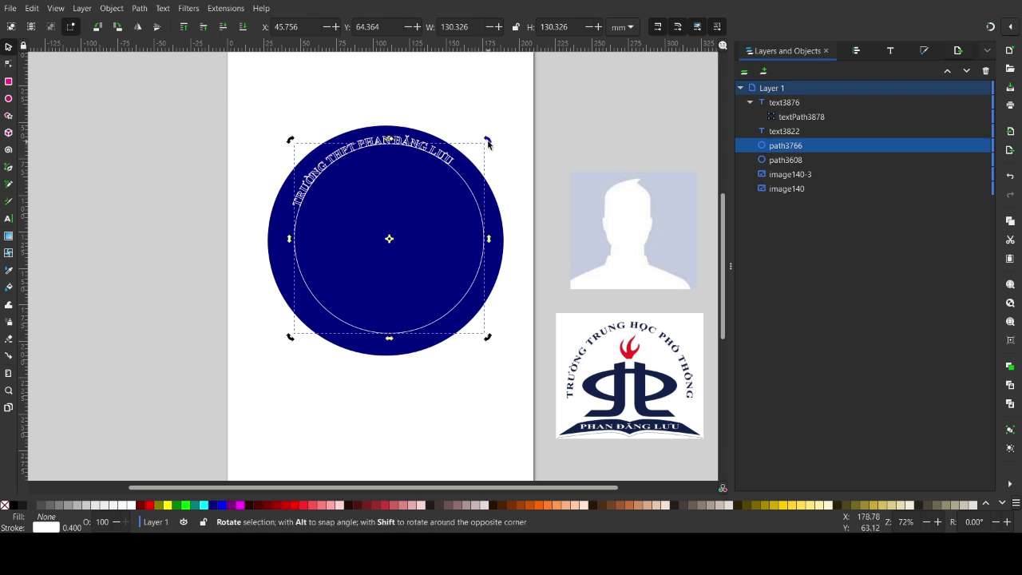
mouse_move(493, 145)
mouse_down()
mouse_move(504, 177)
mouse_move(461, 201)
mouse_up()
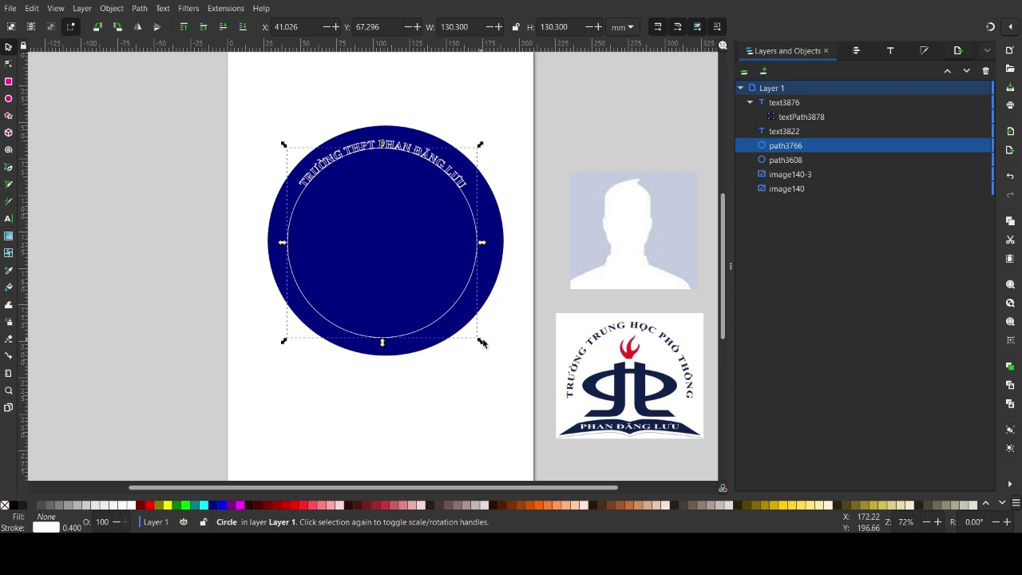
mouse_move(481, 343)
mouse_down()
mouse_move(499, 360)
mouse_move(503, 350)
mouse_up()
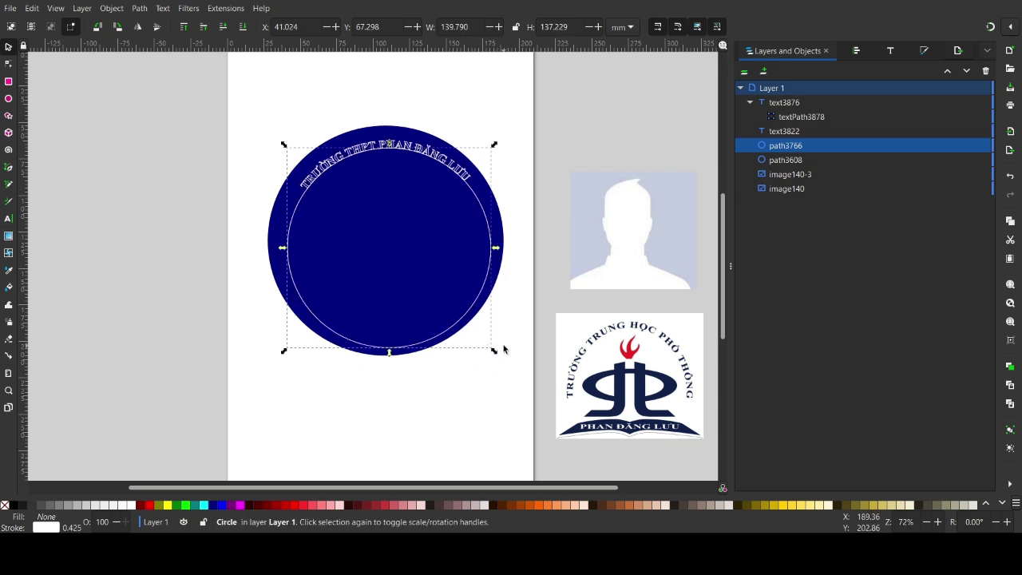
click(503, 349)
Step: Set the whole curved school name to 32 pt font size
double_click(435, 162)
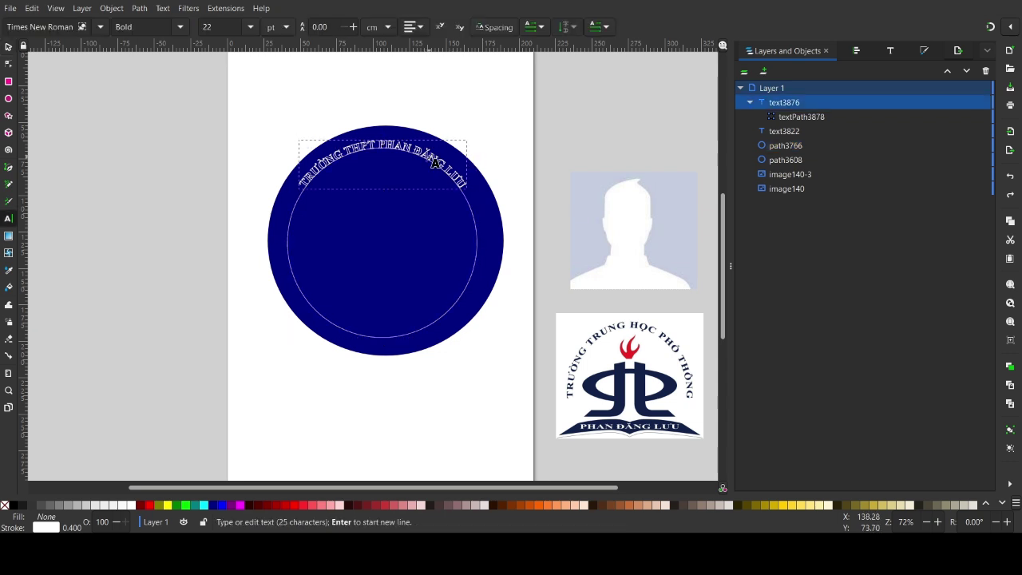
key(ctrl+a)
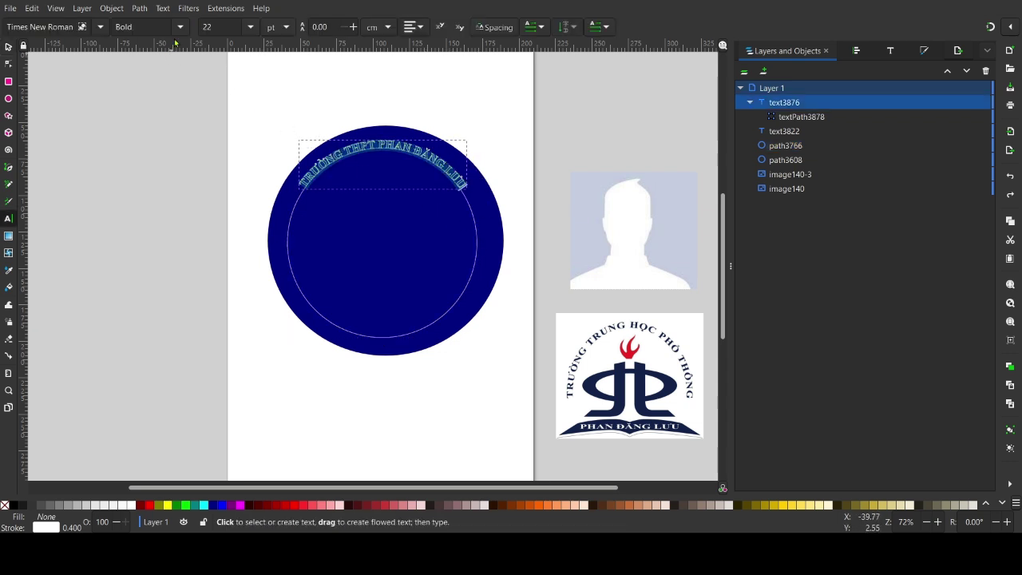
click(236, 29)
text(32)
key(Return)
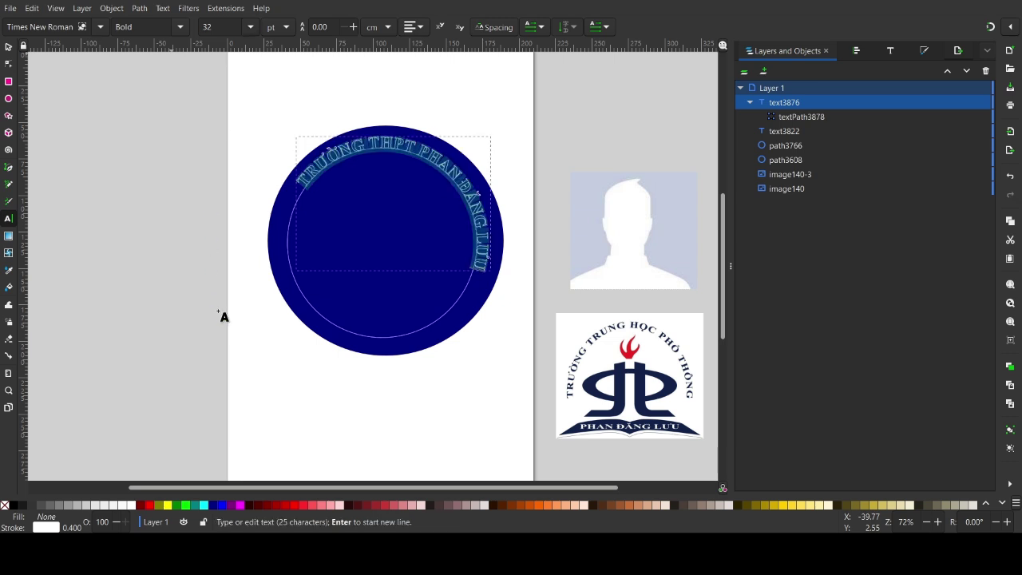
click(344, 370)
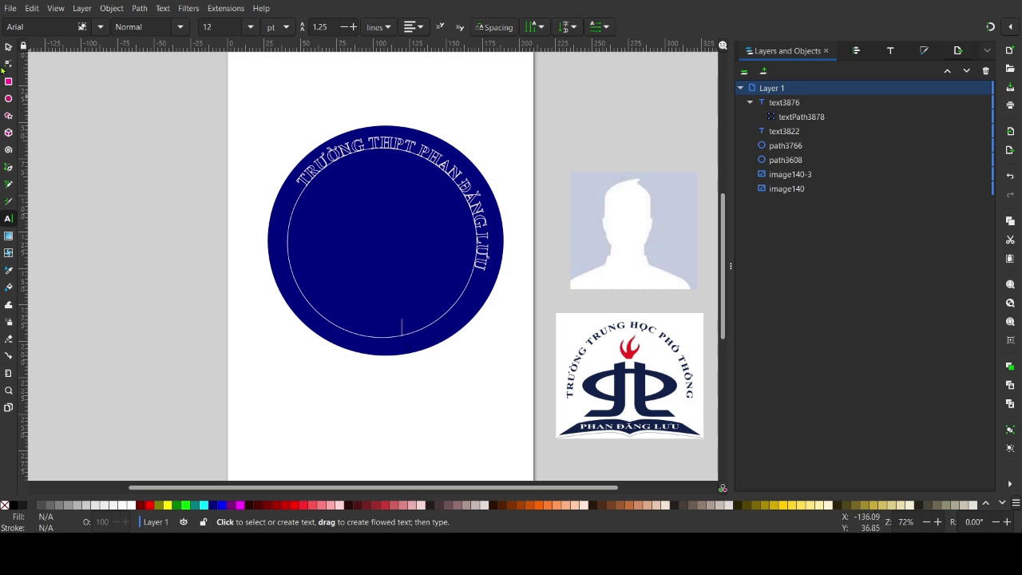
click(8, 47)
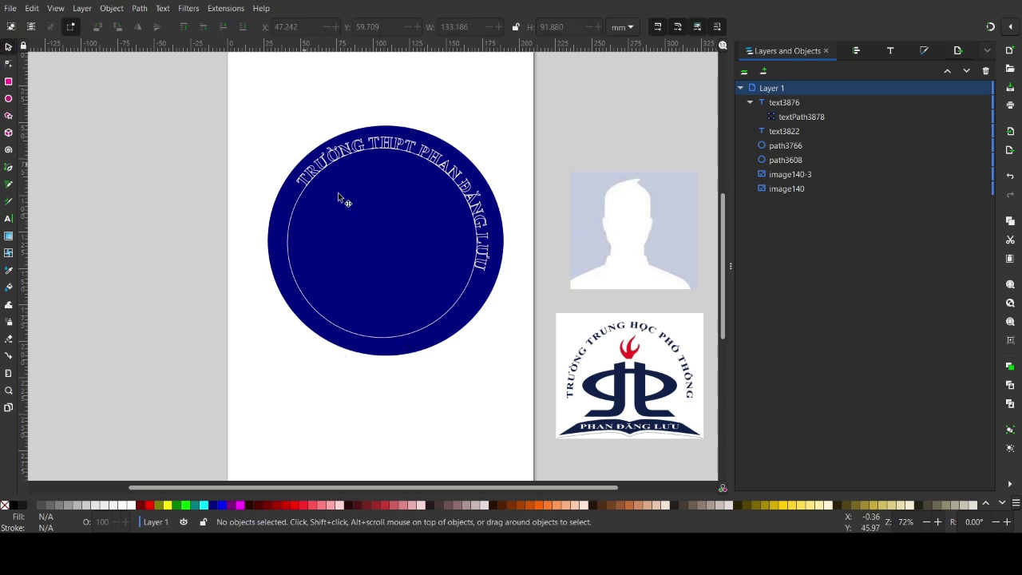
Step: Select the white ring, undoing and redoing the 32 pt text change along the way
click(432, 328)
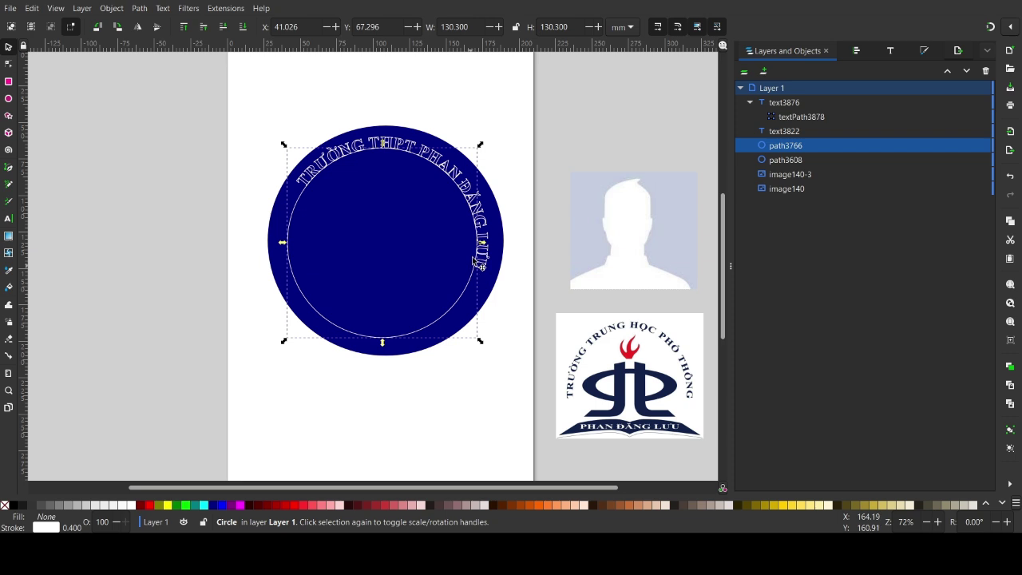
click(470, 211)
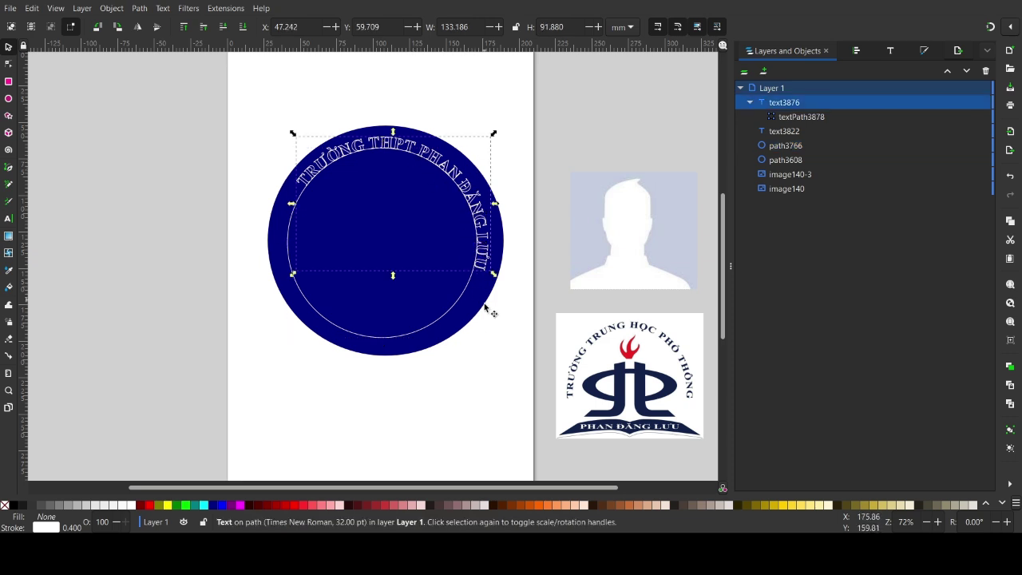
click(451, 318)
key(e)
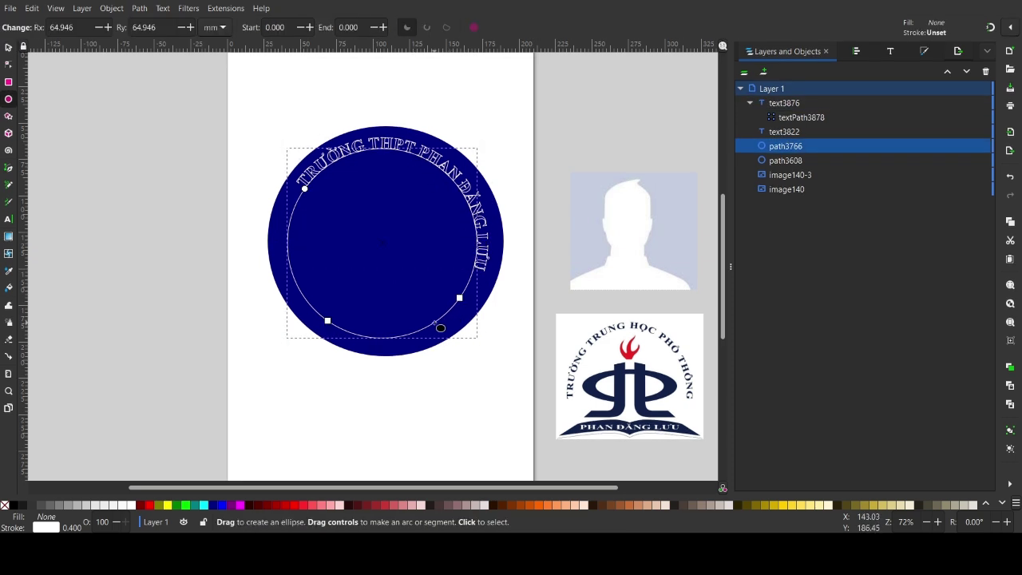
click(343, 404)
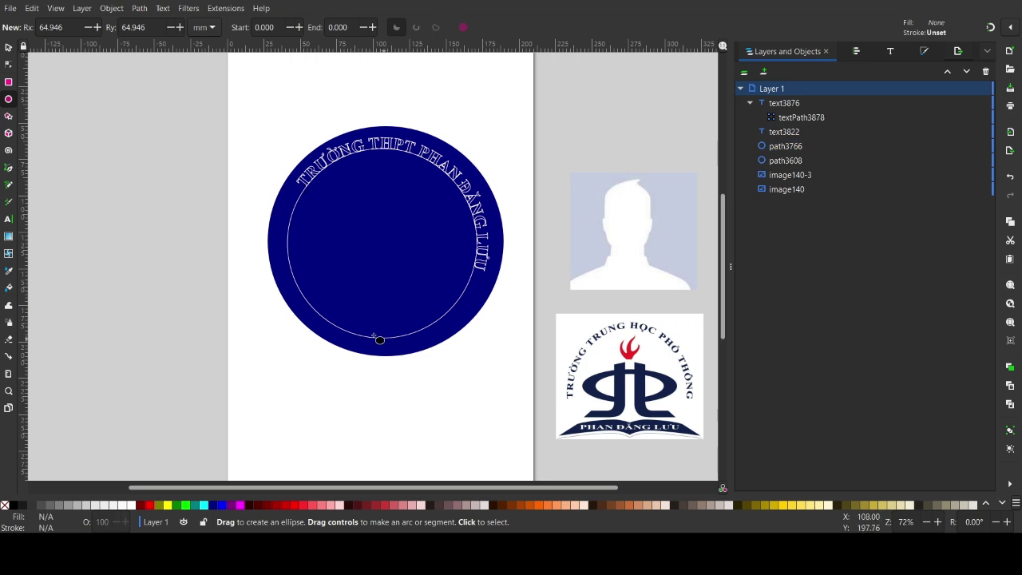
click(10, 47)
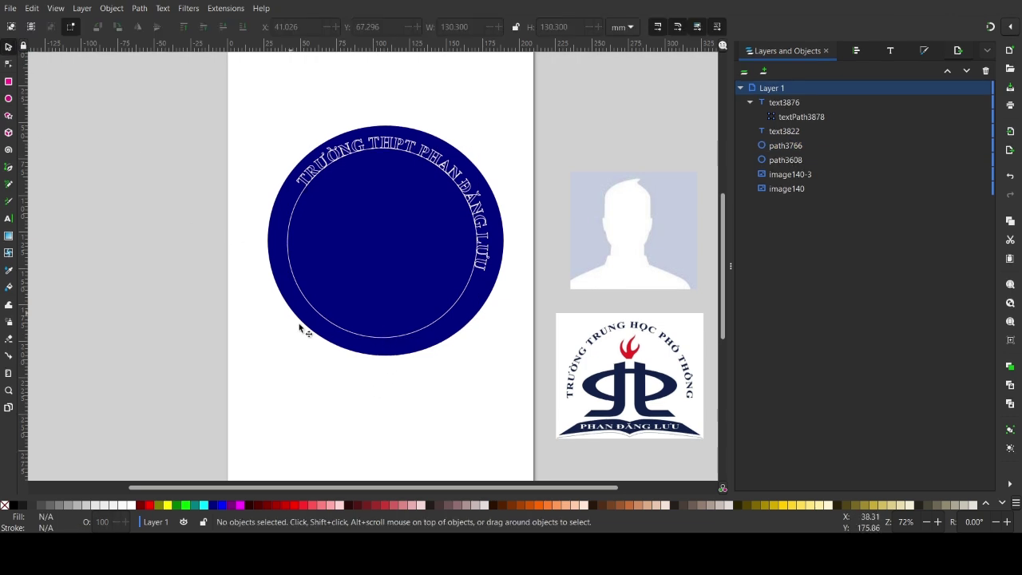
click(372, 338)
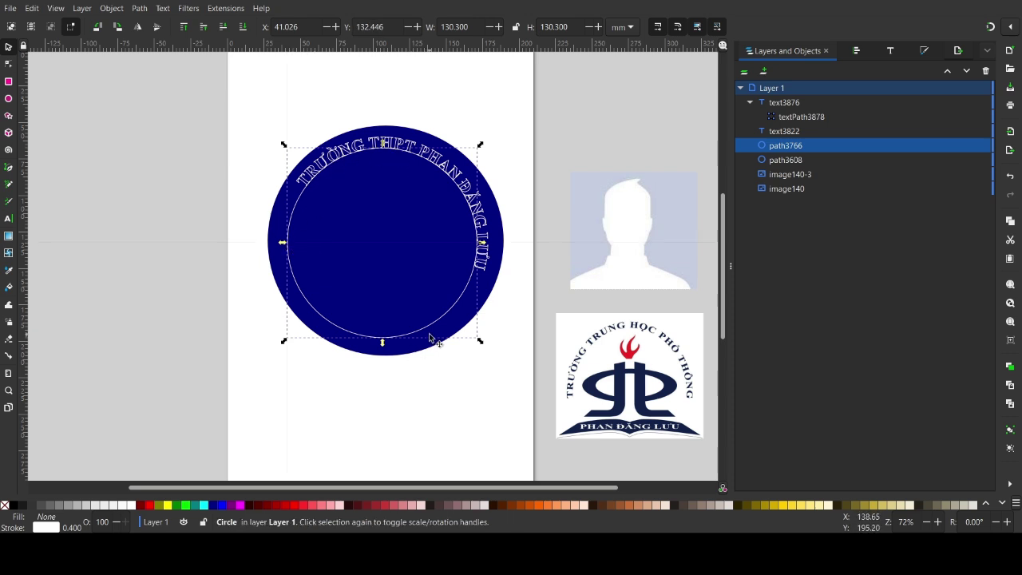
key(ctrl+z)
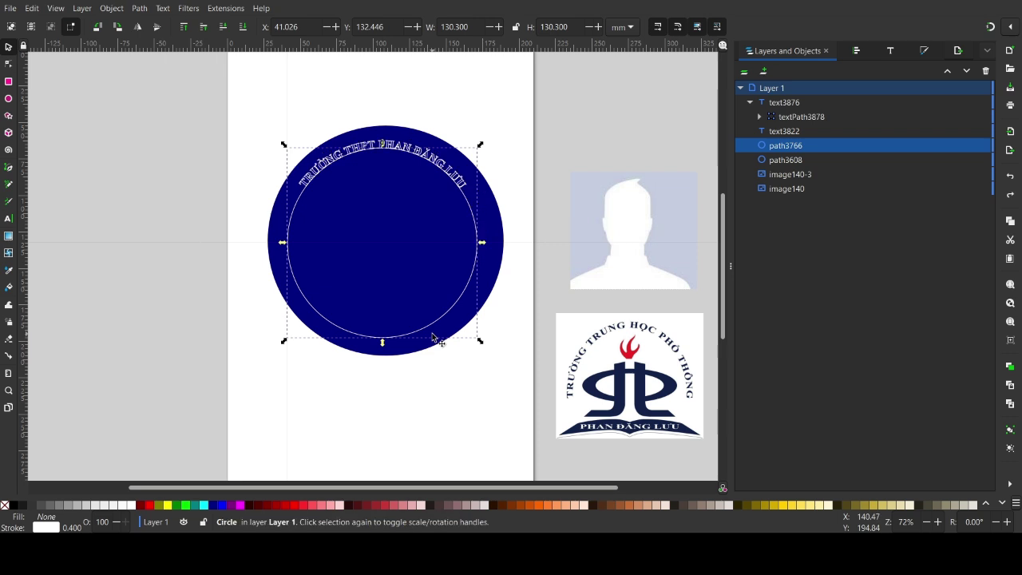
key(ctrl+shift+z)
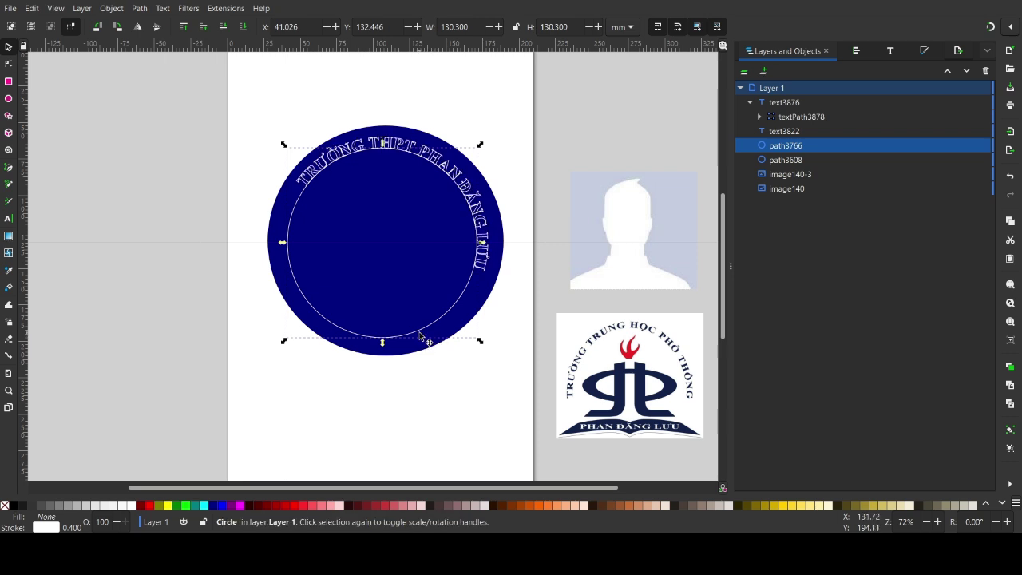
Step: Rotate the ring about 26° so the name arcs evenly, and align the navy disc beneath it
click(420, 335)
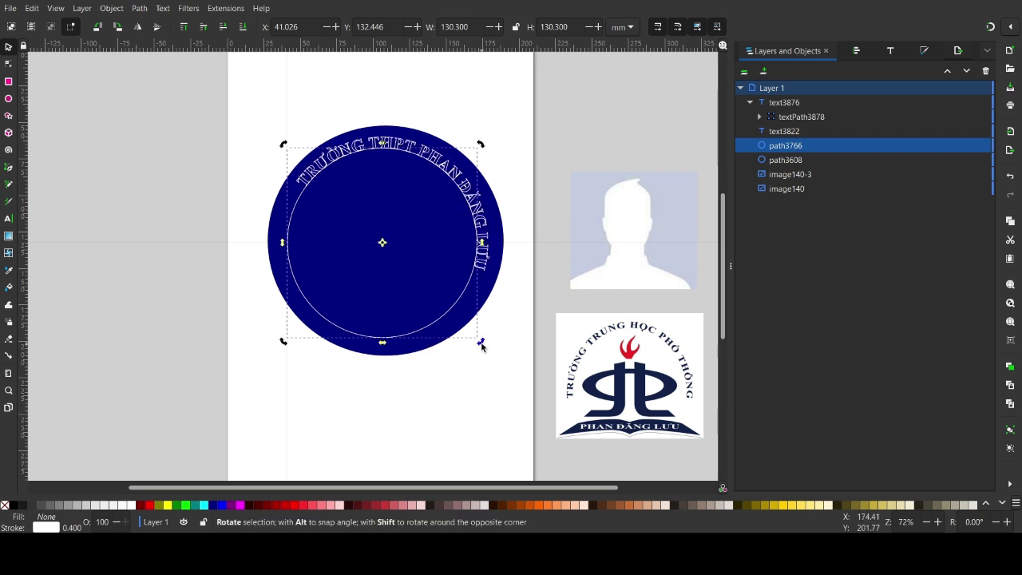
drag(482, 344, 514, 294)
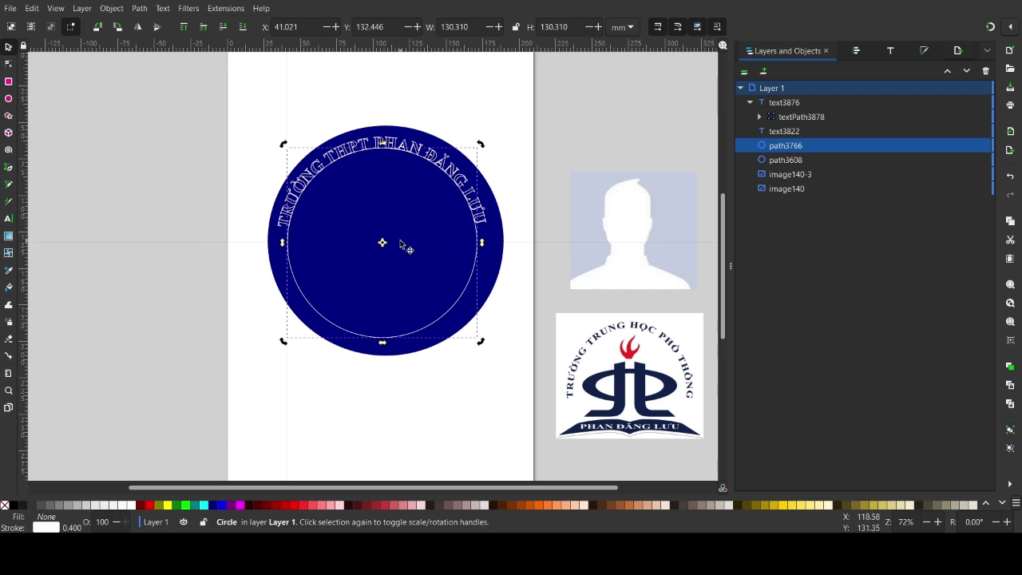
drag(421, 249, 423, 249)
drag(444, 260, 425, 254)
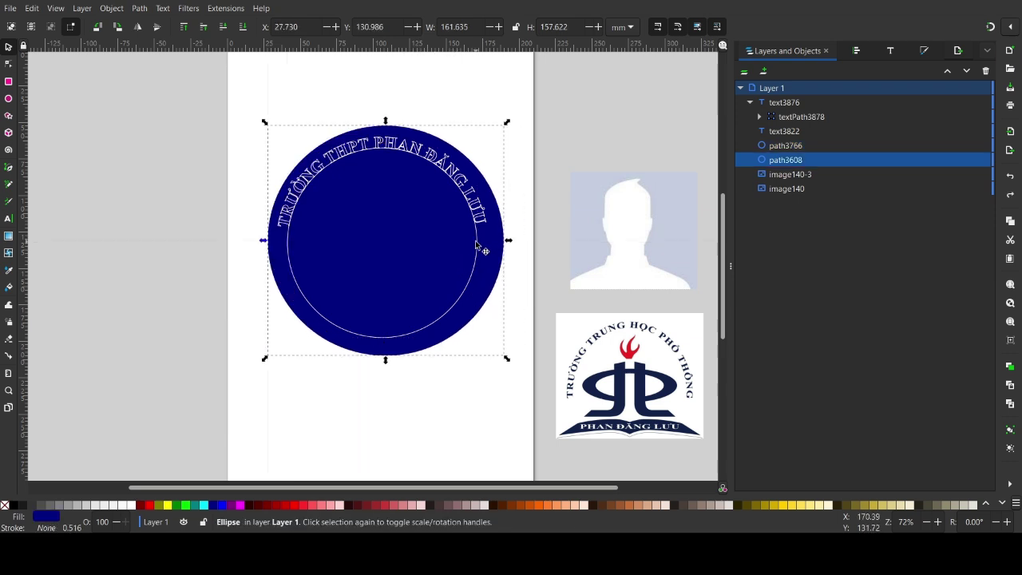
Step: Select the navy disc, white ring and curved text together
click(177, 94)
drag(165, 71, 596, 483)
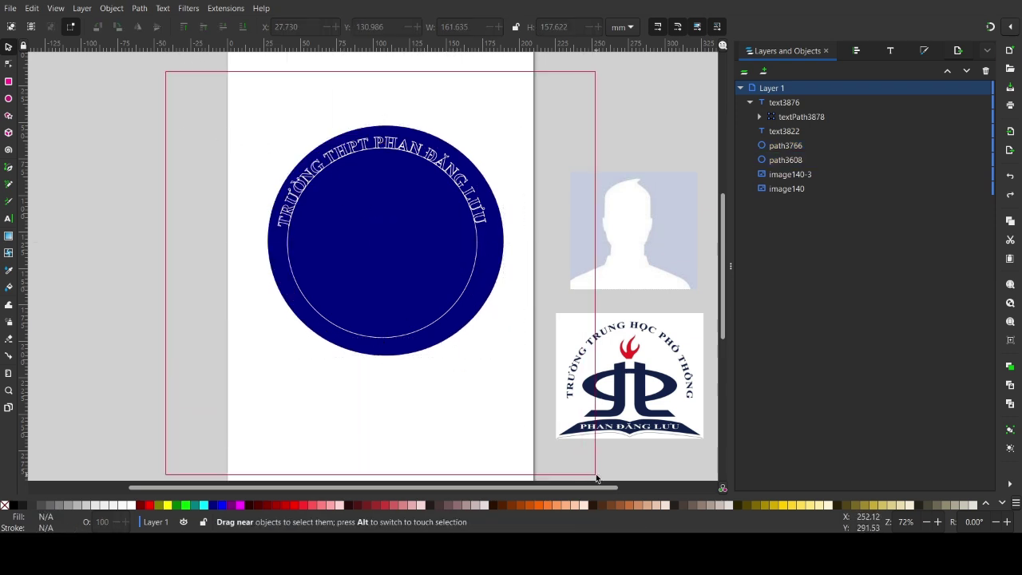
key(Escape)
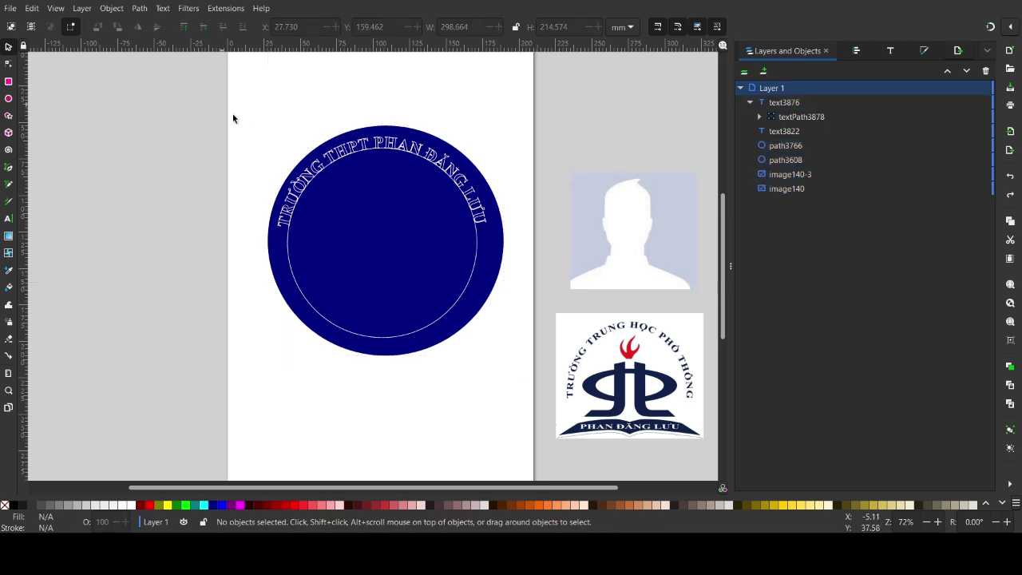
drag(221, 106, 527, 415)
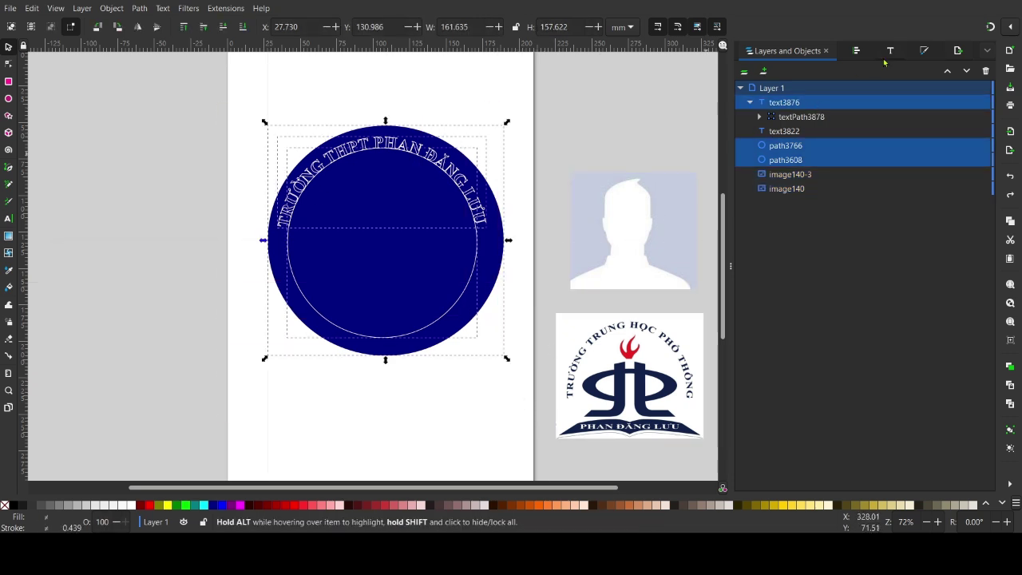
Step: Centre the ring and curved text horizontally and vertically on the navy disc
click(851, 52)
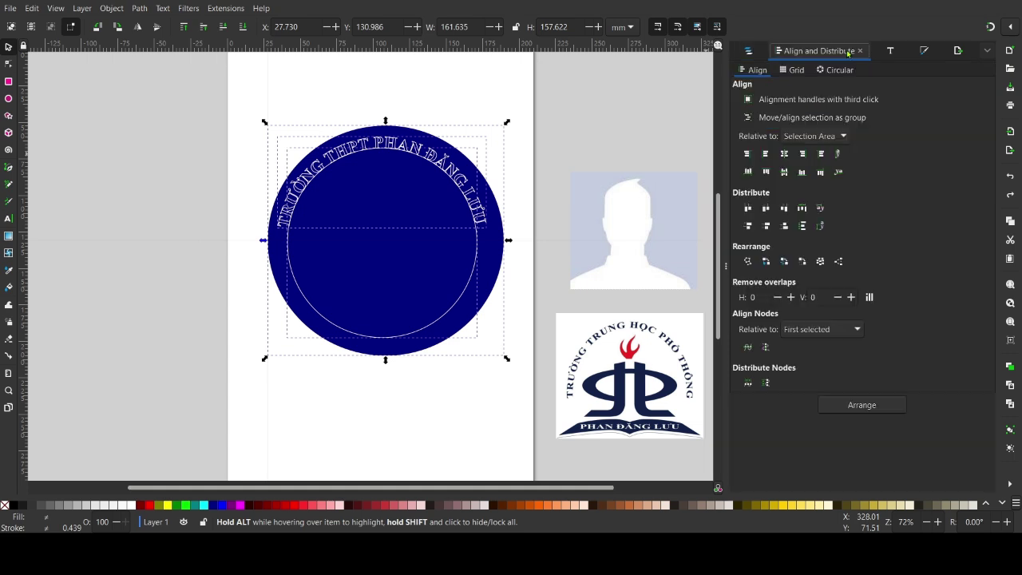
click(783, 154)
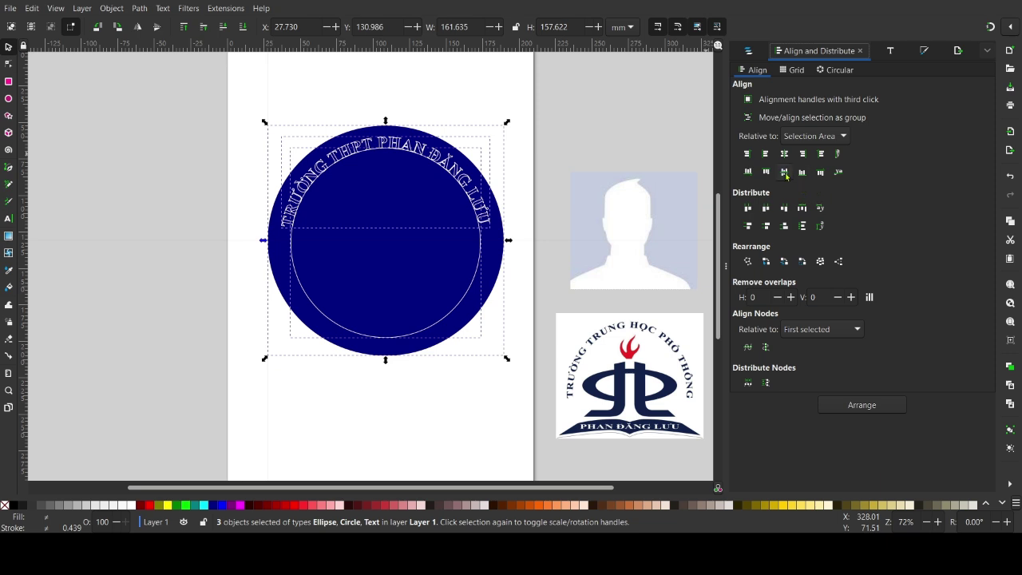
click(784, 173)
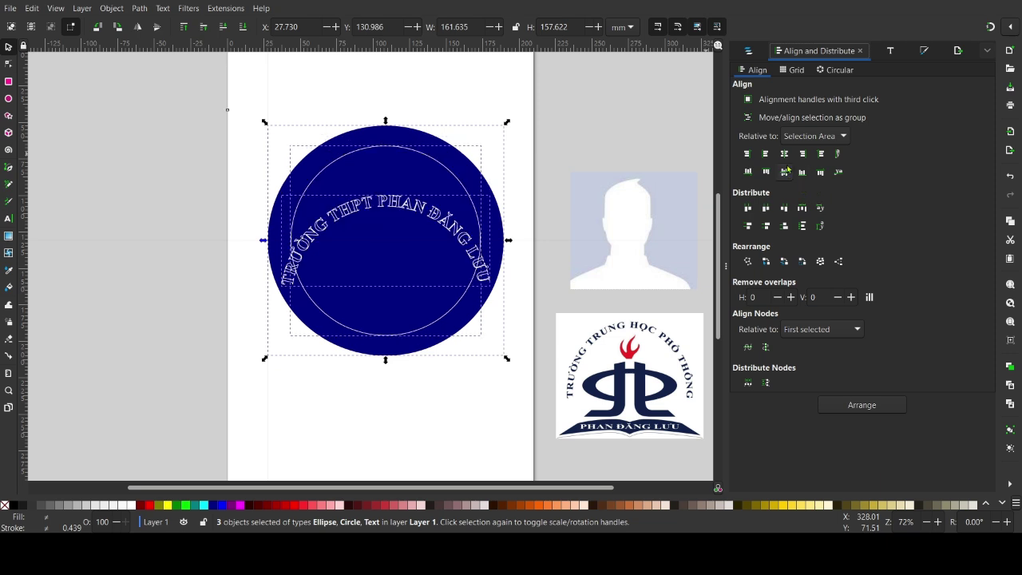
click(170, 292)
Step: Remove the inner guide ring's white outline so only the curved text shows
click(355, 332)
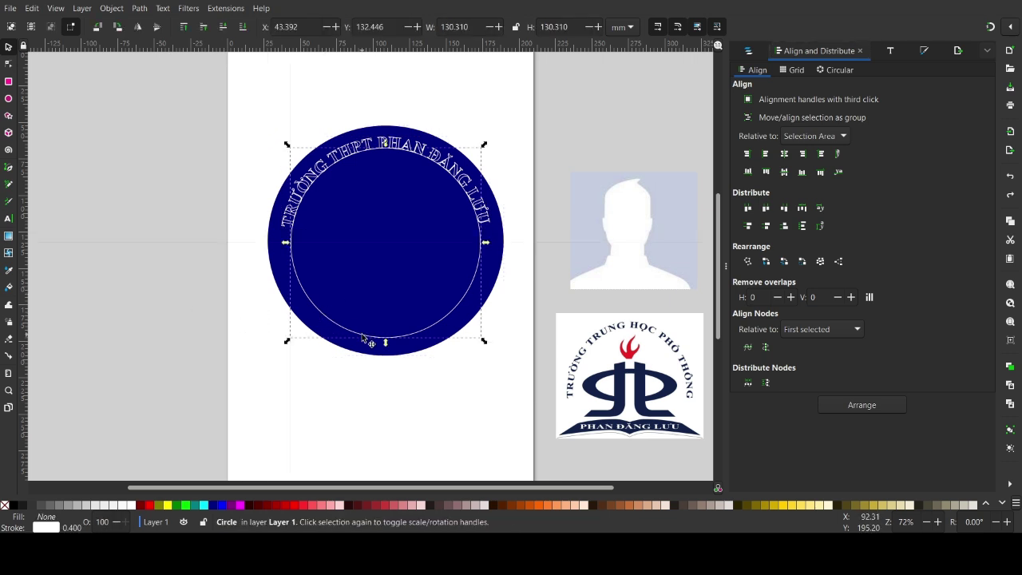
shift+click(4, 505)
click(92, 342)
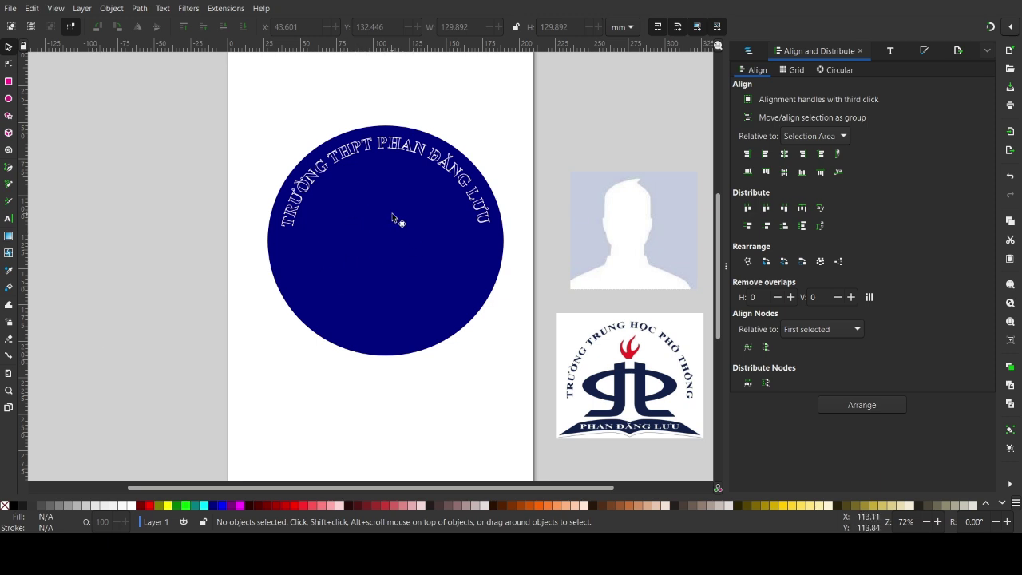
click(385, 149)
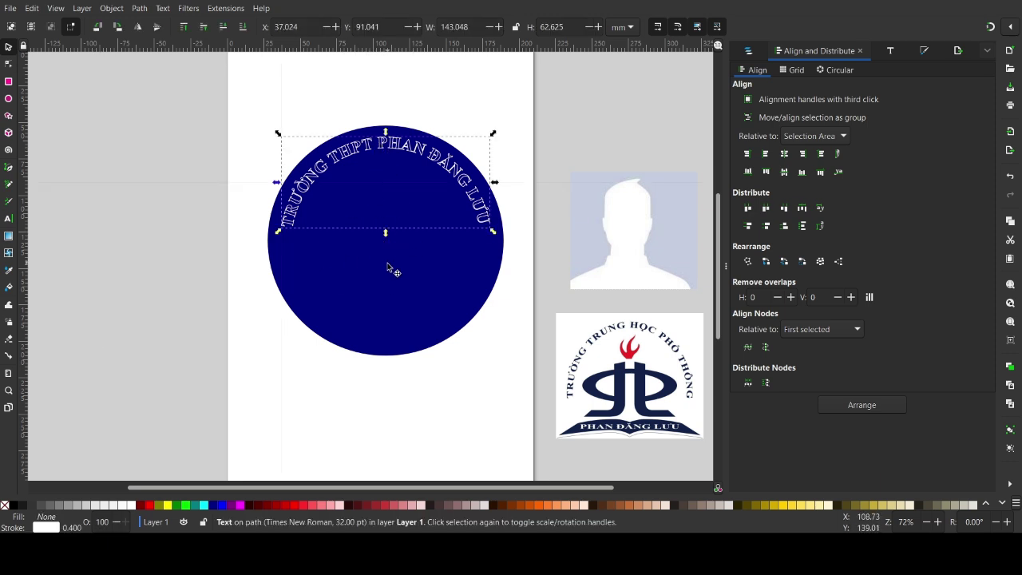
click(299, 270)
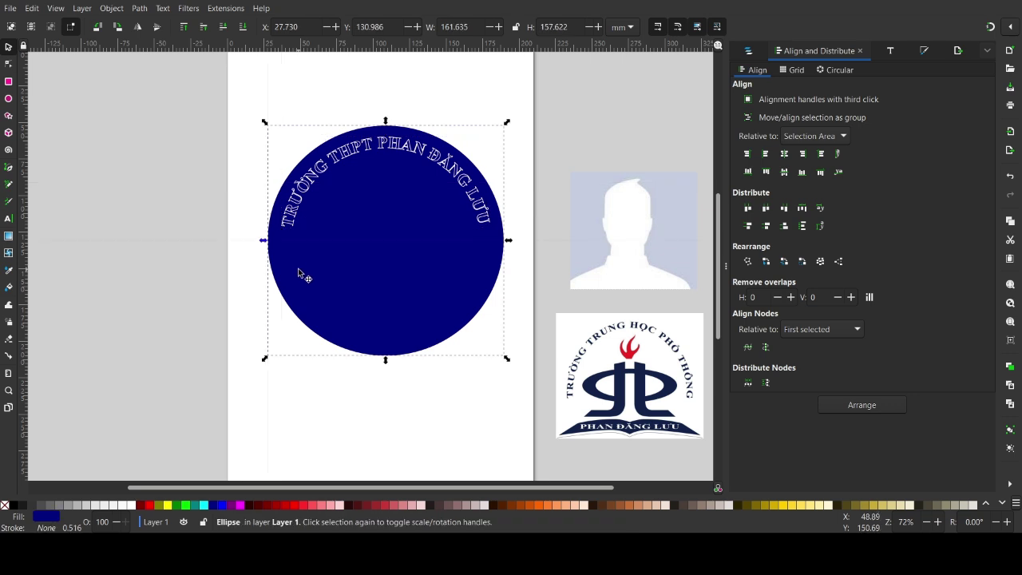
click(172, 332)
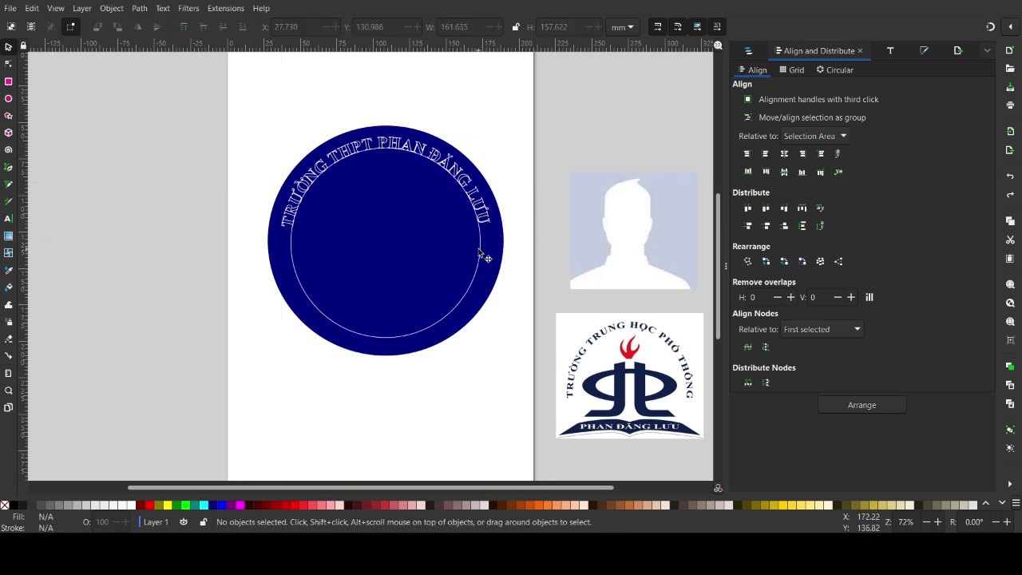
Step: Rotate the invisible guide circle slightly to fine-tune the text's arc
click(480, 256)
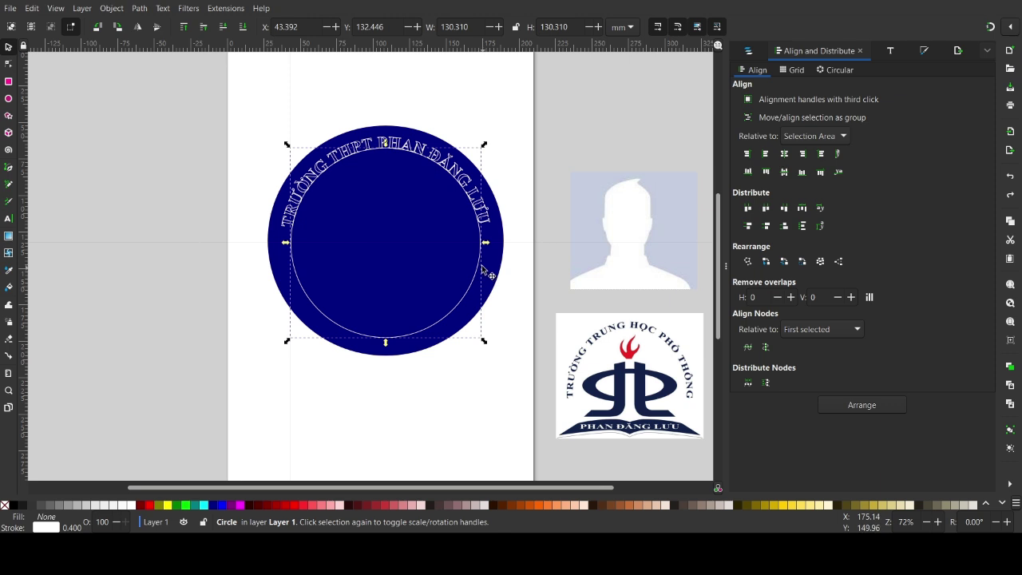
click(485, 270)
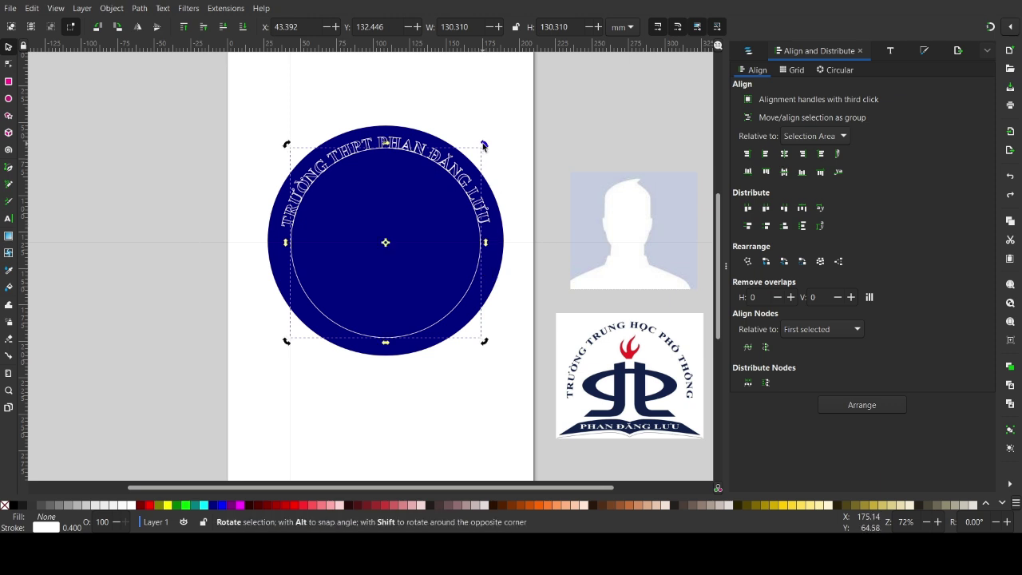
drag(484, 147, 482, 149)
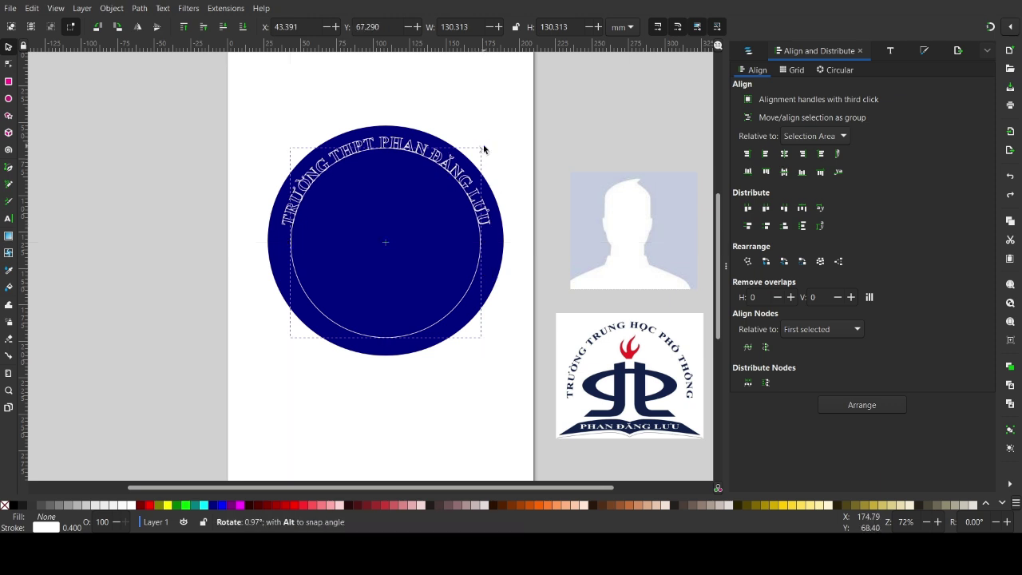
click(167, 322)
click(328, 321)
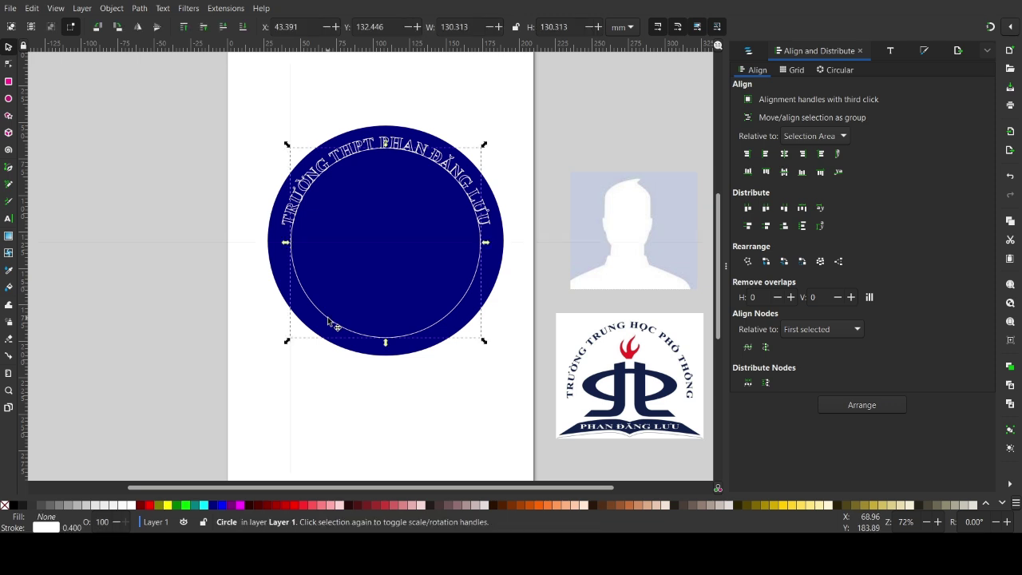
click(159, 369)
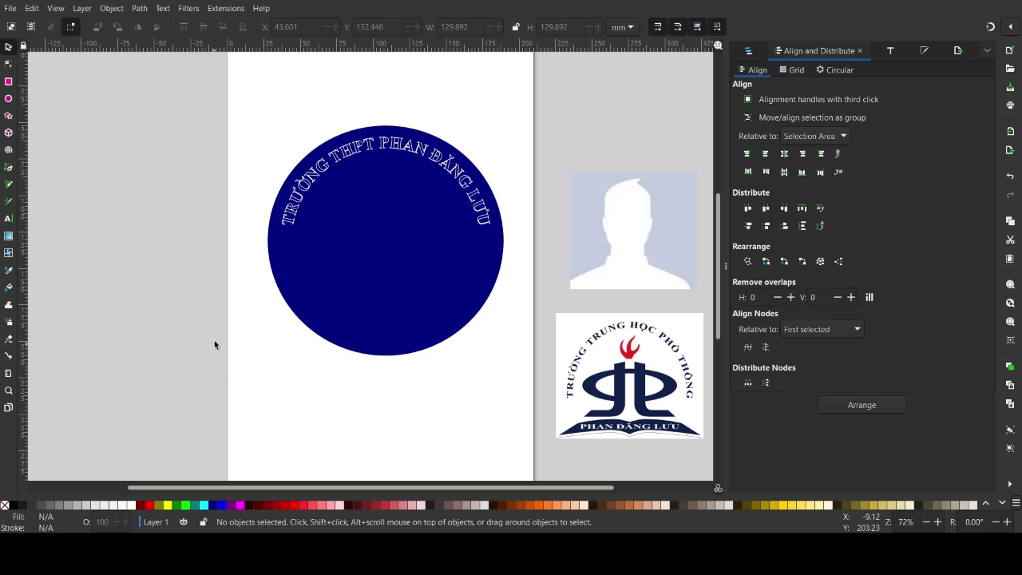
Step: Briefly enter editing on the arched school name, then leave it with nothing selected
double_click(288, 219)
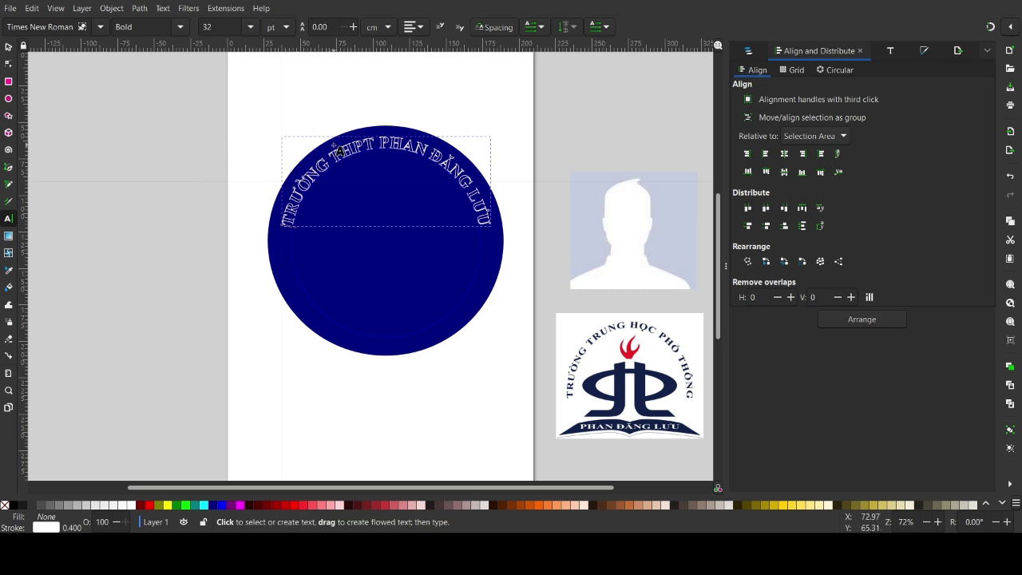
click(8, 116)
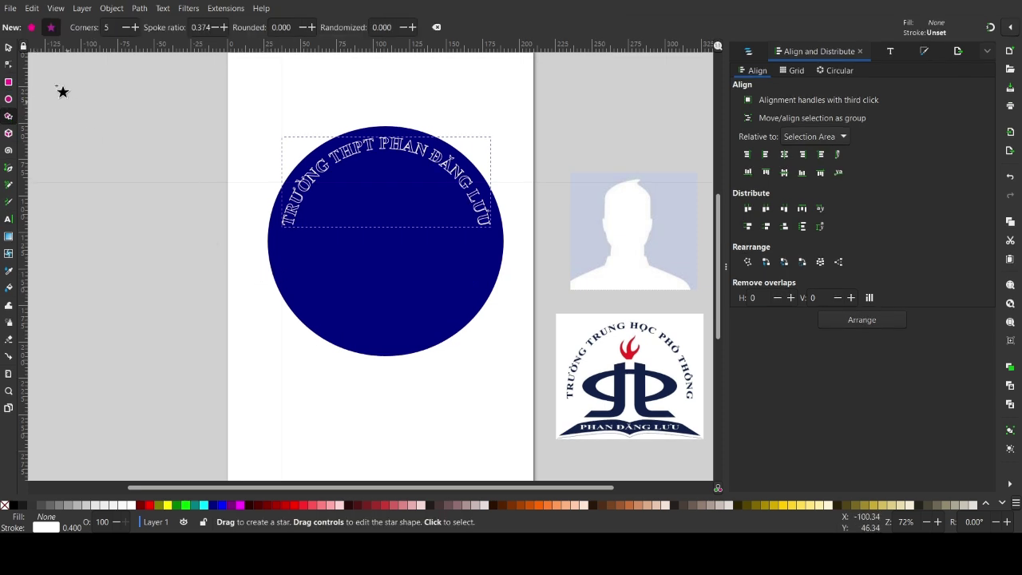
click(8, 46)
click(189, 216)
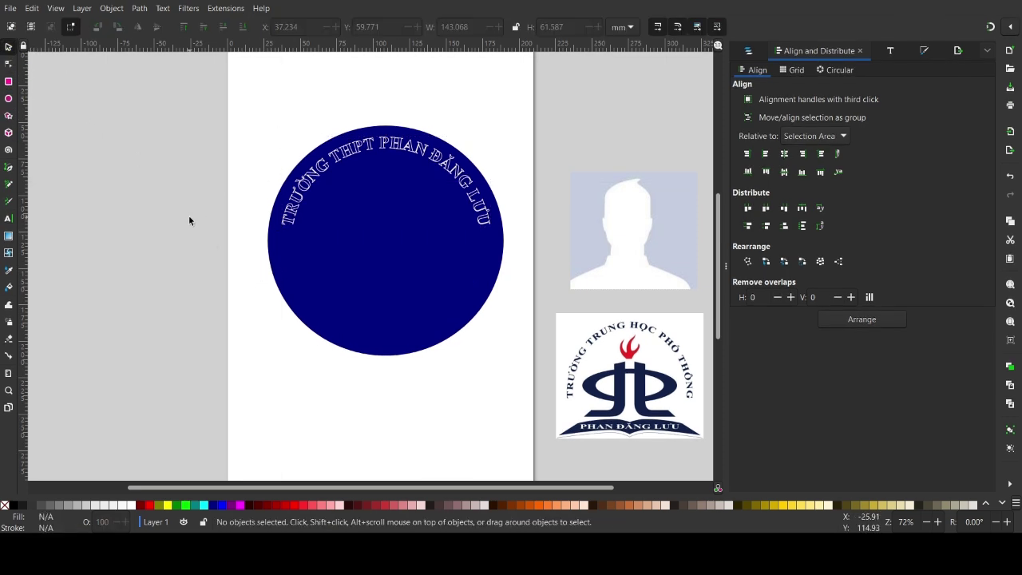
Step: Draw a small yellow five-pointed star at the page's left edge below the navy circle
click(8, 116)
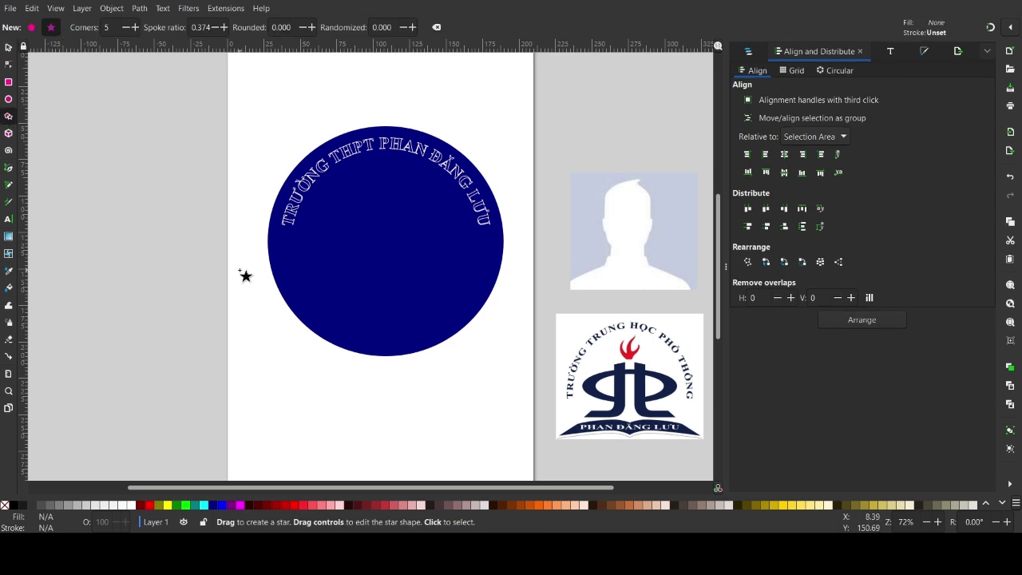
click(168, 505)
drag(240, 342, 253, 359)
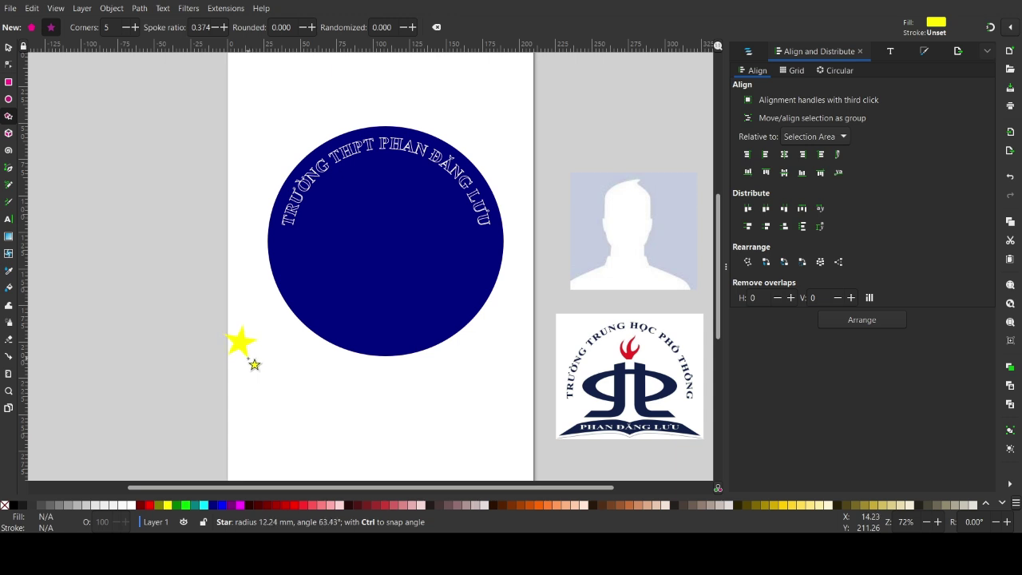
drag(252, 360, 247, 351)
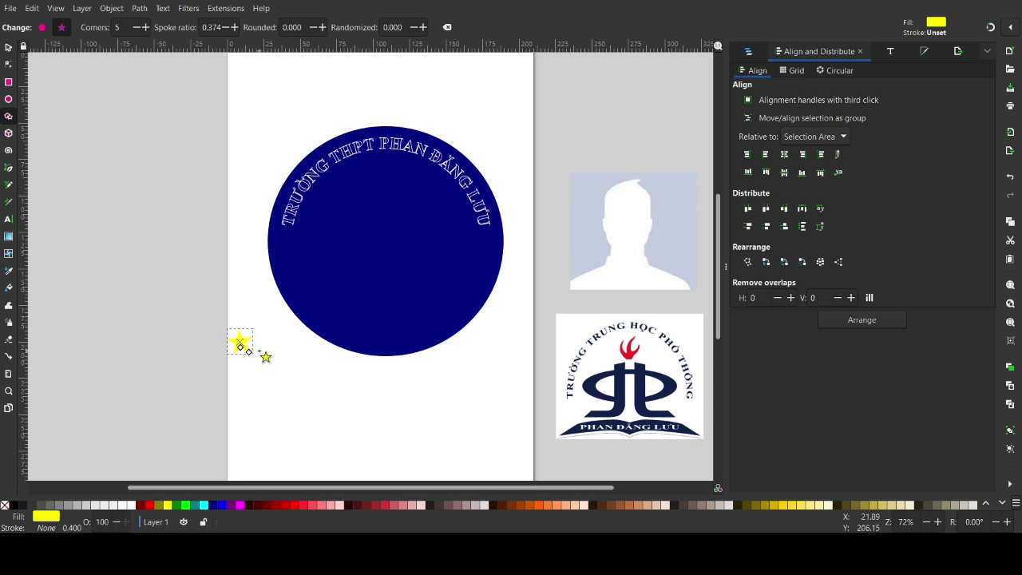
Step: Place the yellow star on the navy circle's left edge, turned upright and slightly squashed
click(8, 46)
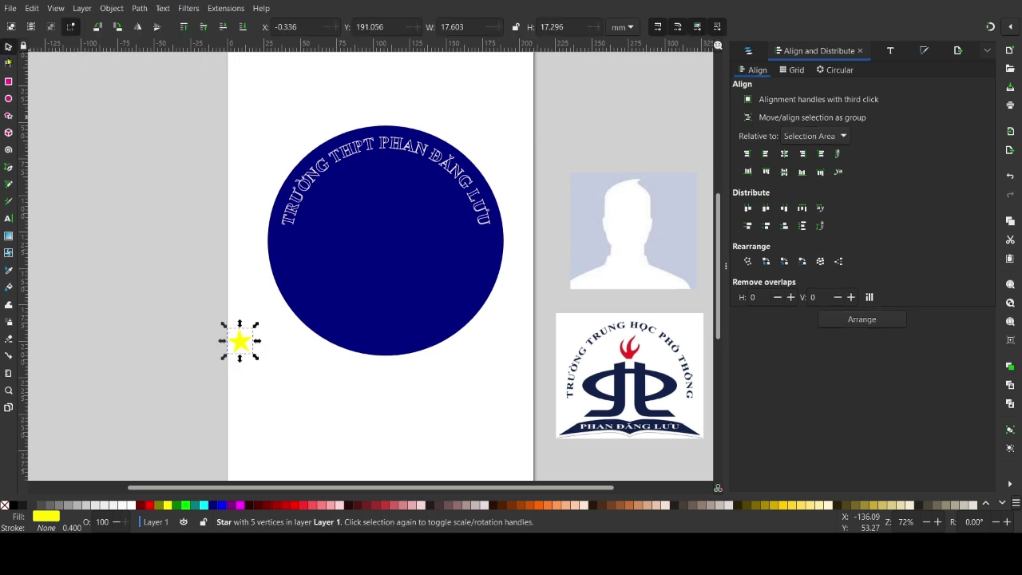
drag(249, 336, 303, 232)
click(300, 244)
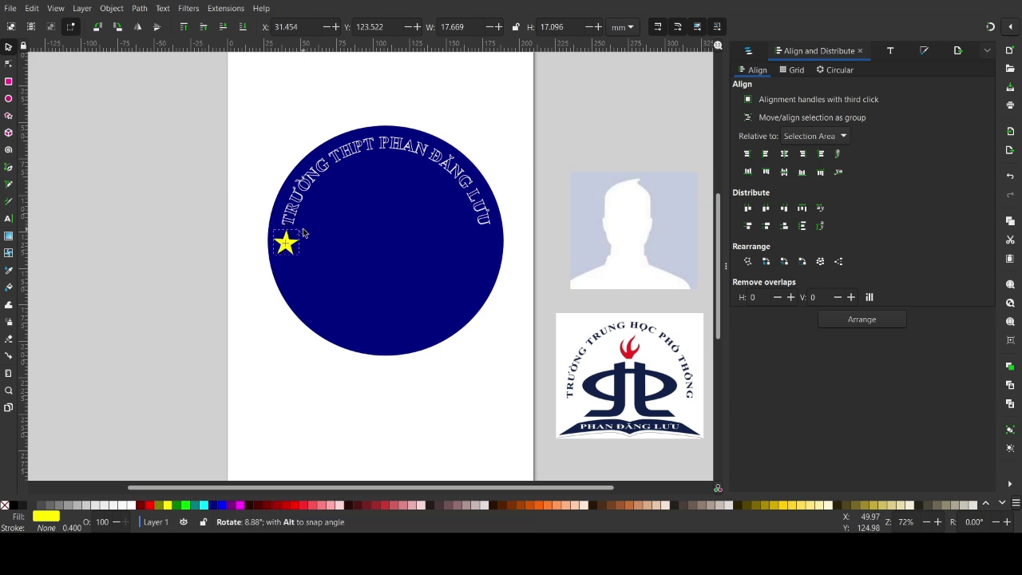
drag(303, 233, 308, 237)
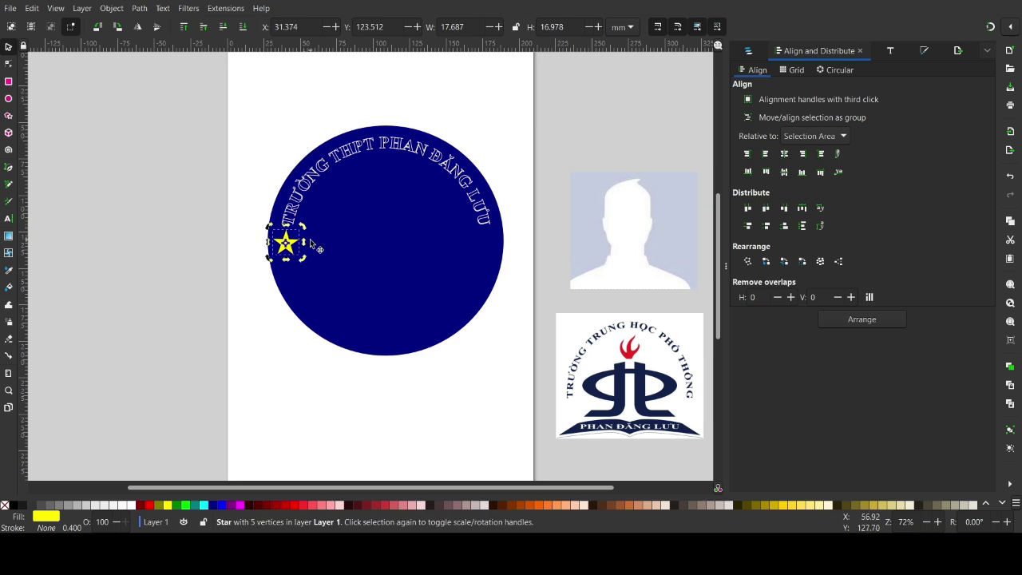
click(302, 247)
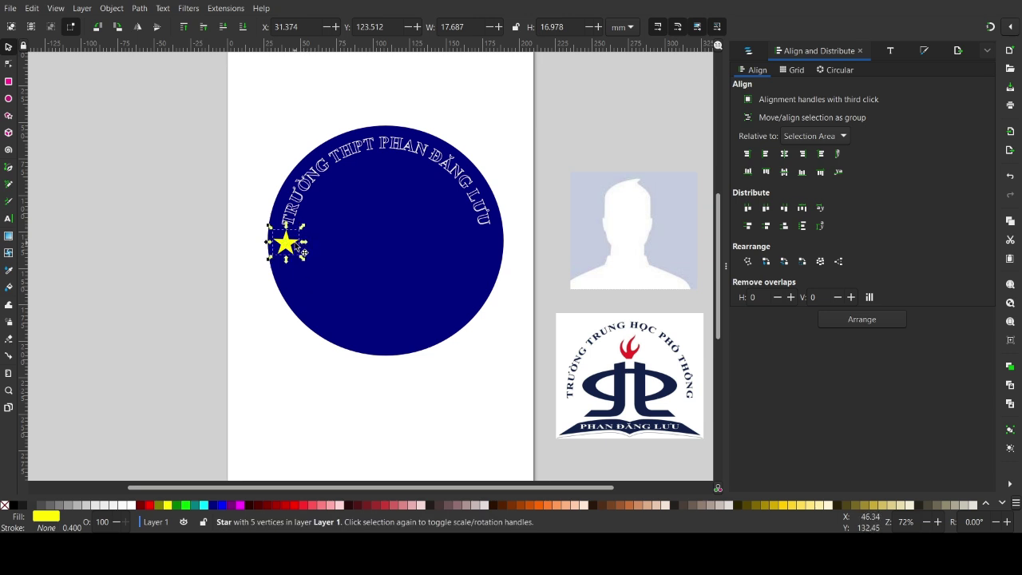
drag(301, 254, 301, 258)
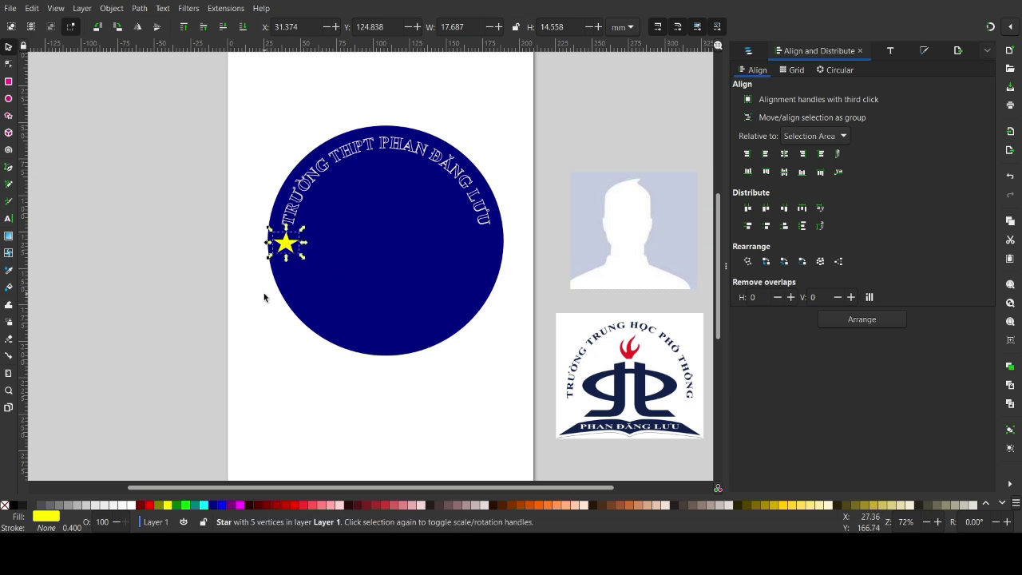
click(256, 302)
Step: Duplicate the star and move the copy to the navy circle's right edge
click(289, 249)
key(ctrl+d)
drag(297, 248, 500, 248)
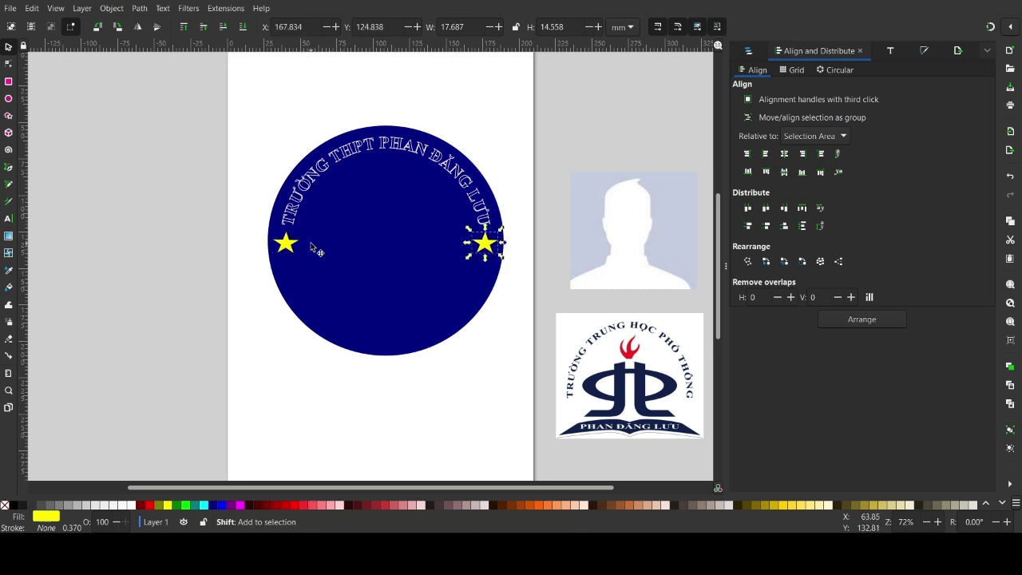
Step: Finish placing the second star and select both yellow stars
shift+click(286, 244)
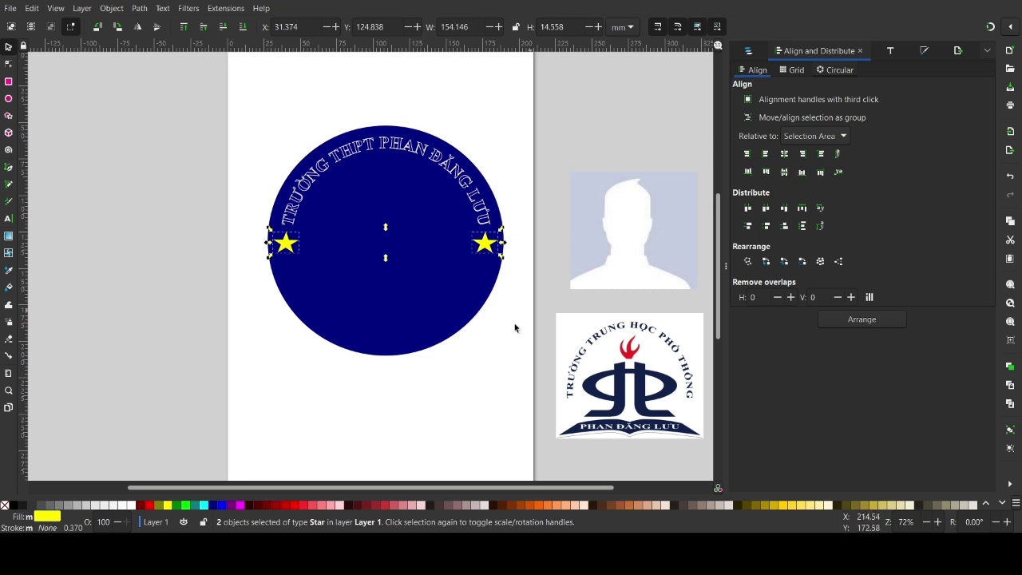
click(497, 346)
click(286, 243)
shift+click(484, 243)
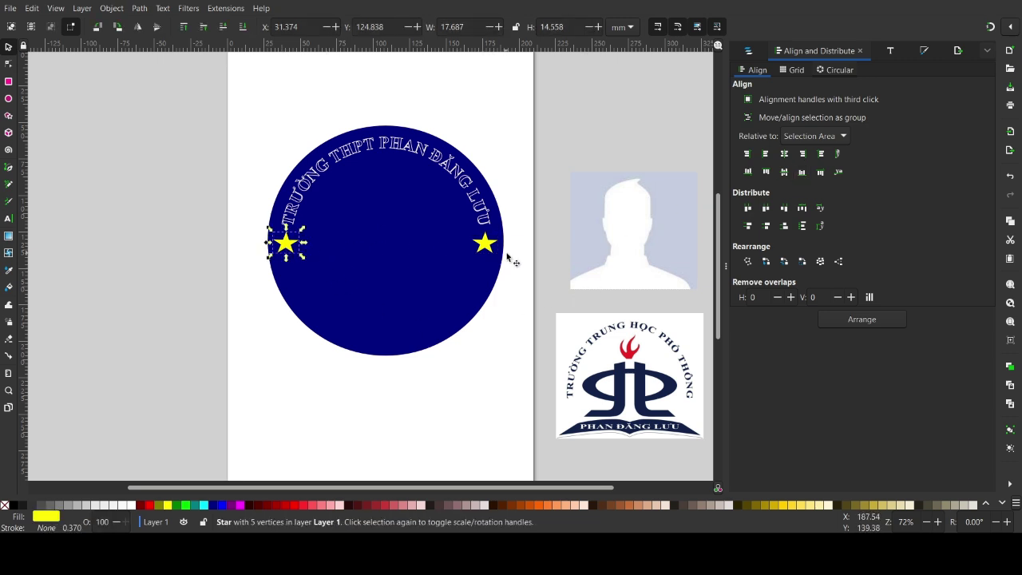
Step: Try centring the stars on the circle, undo it, and select the navy circle
click(784, 155)
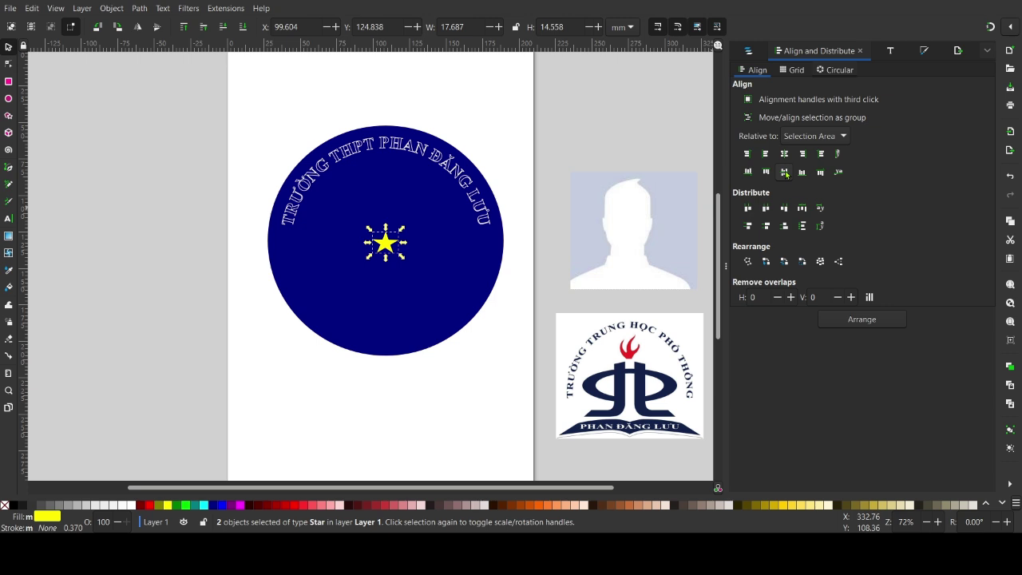
key(ctrl+z)
click(471, 371)
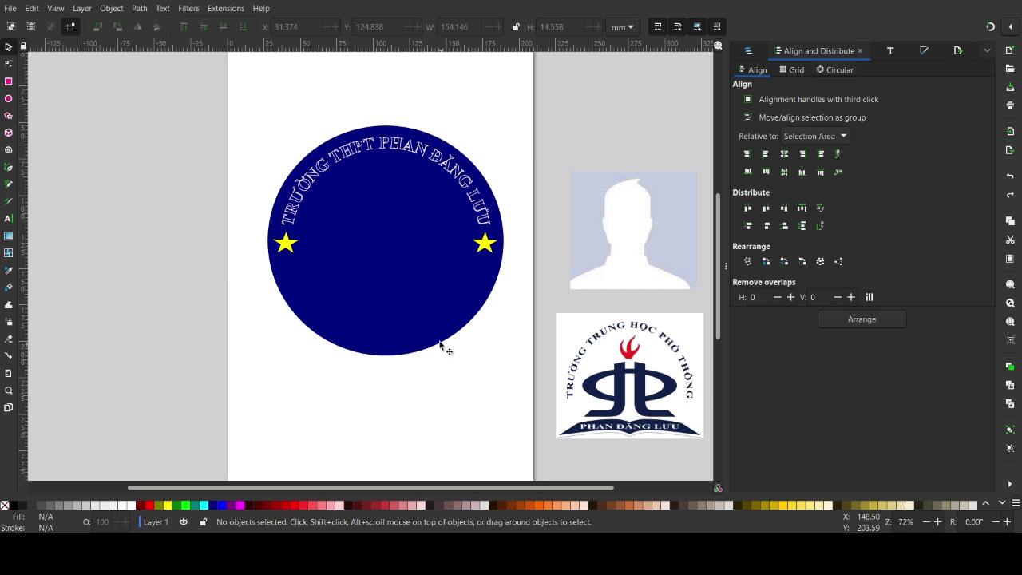
click(405, 291)
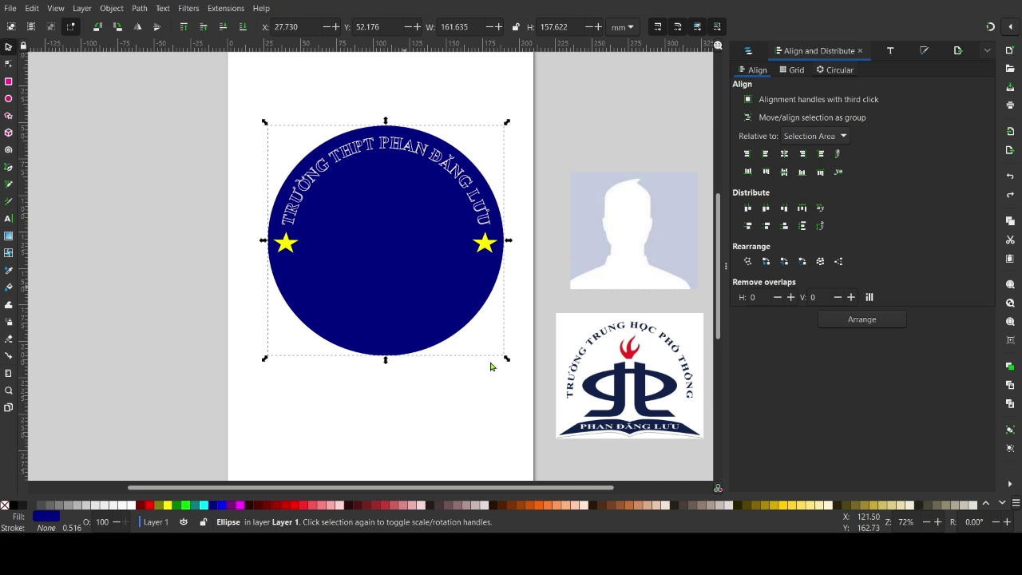
Step: Duplicate the navy circle, shrink the copy to about 79%, centre it and fill it green
key(Home)
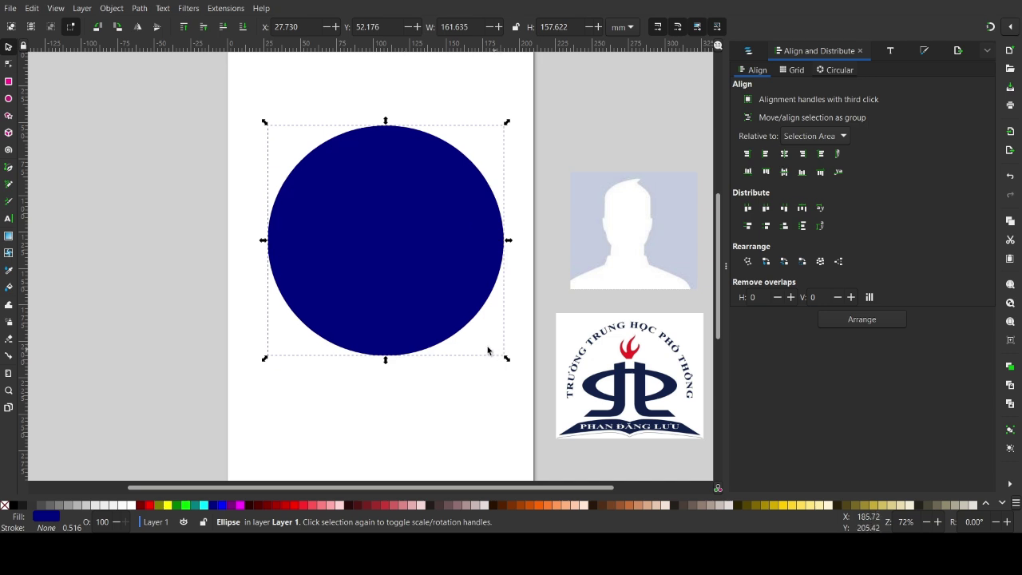
mouse_move(404, 268)
mouse_down()
mouse_move(156, 389)
mouse_move(244, 359)
mouse_up()
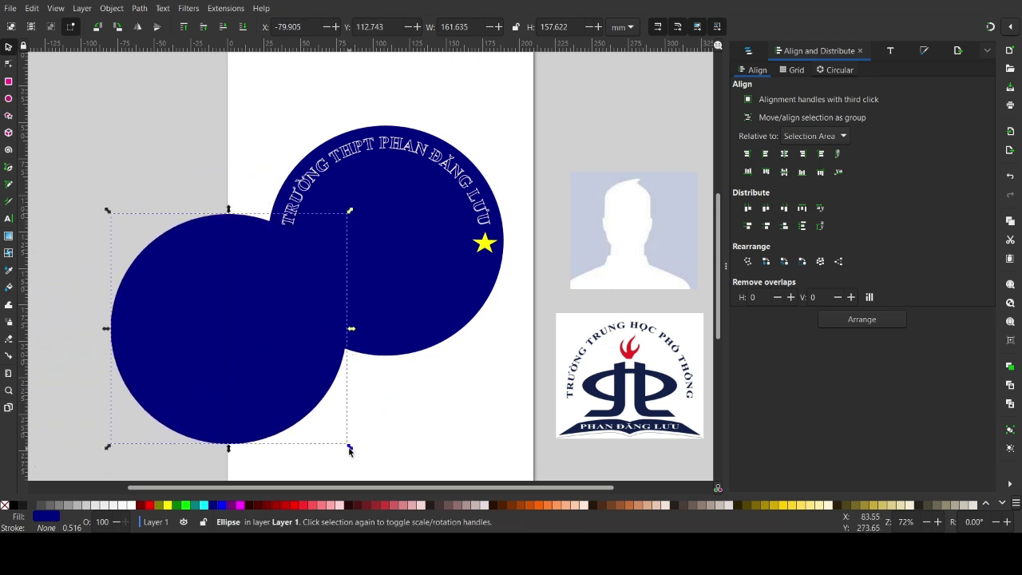
drag(349, 450, 309, 404)
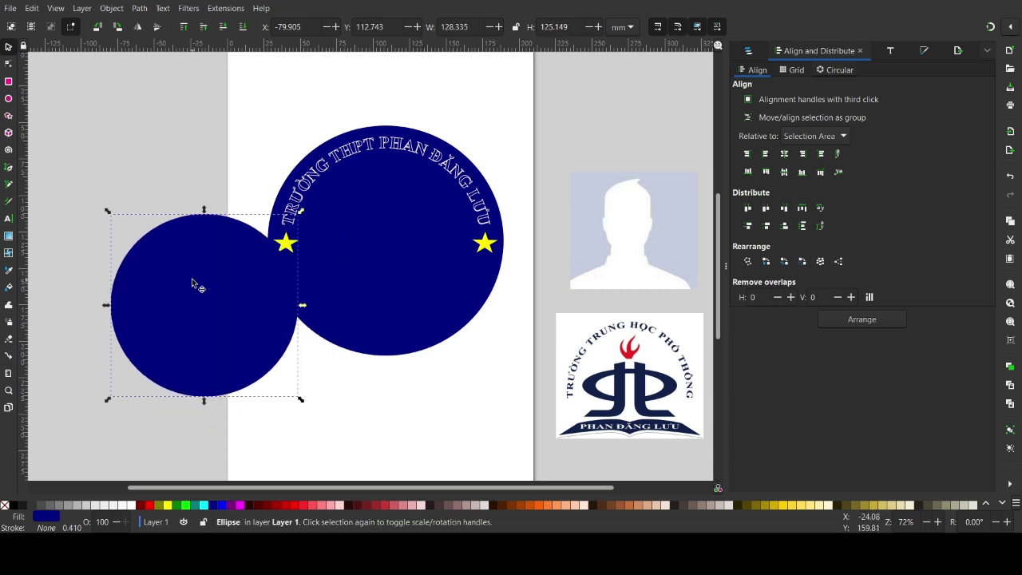
mouse_move(193, 284)
mouse_down()
mouse_move(390, 222)
mouse_move(387, 238)
mouse_up()
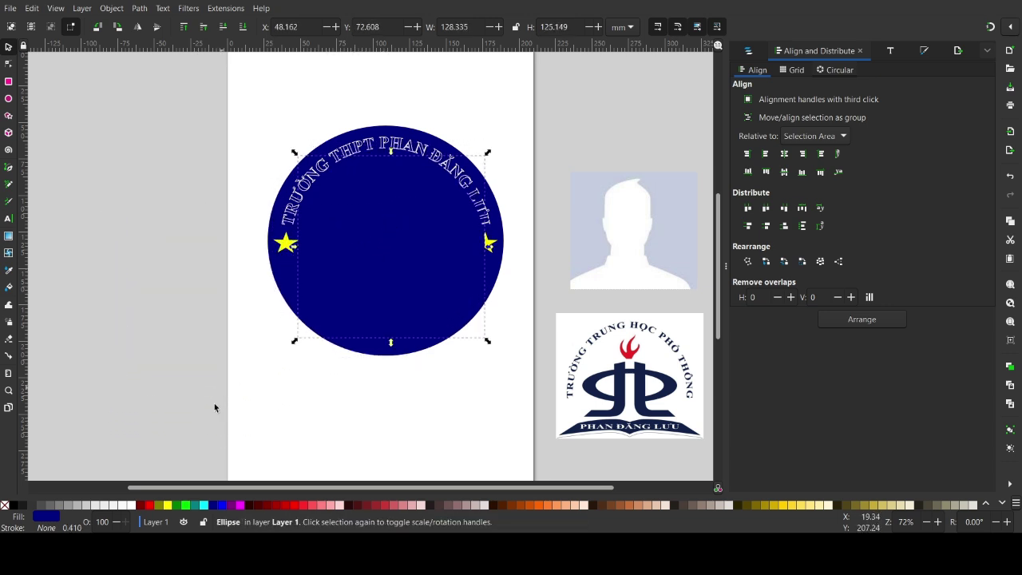
click(184, 505)
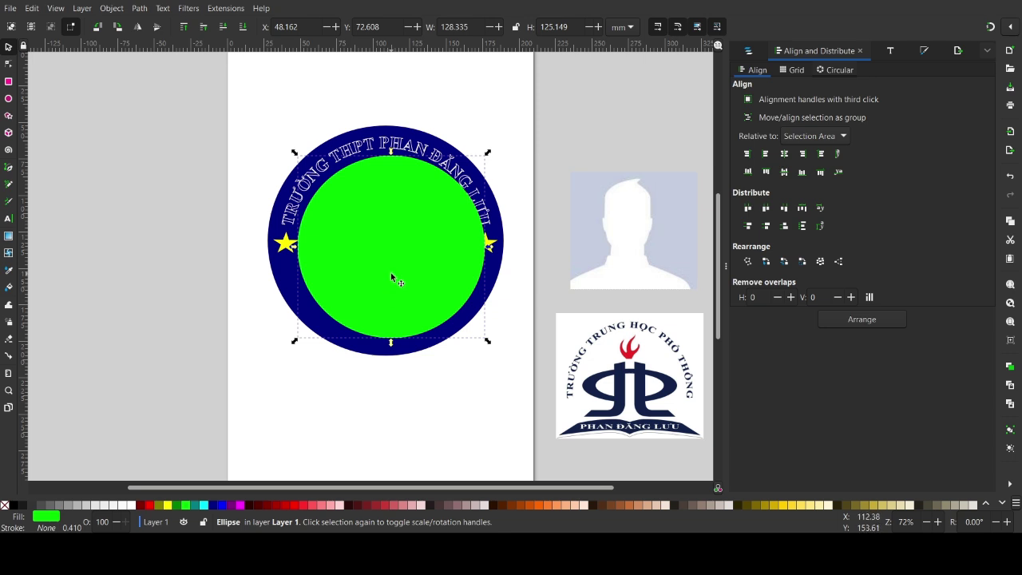
Step: Fine-tune the green circle to about 116.7 × 114.2 mm, centred inside the navy ring
drag(389, 280, 383, 280)
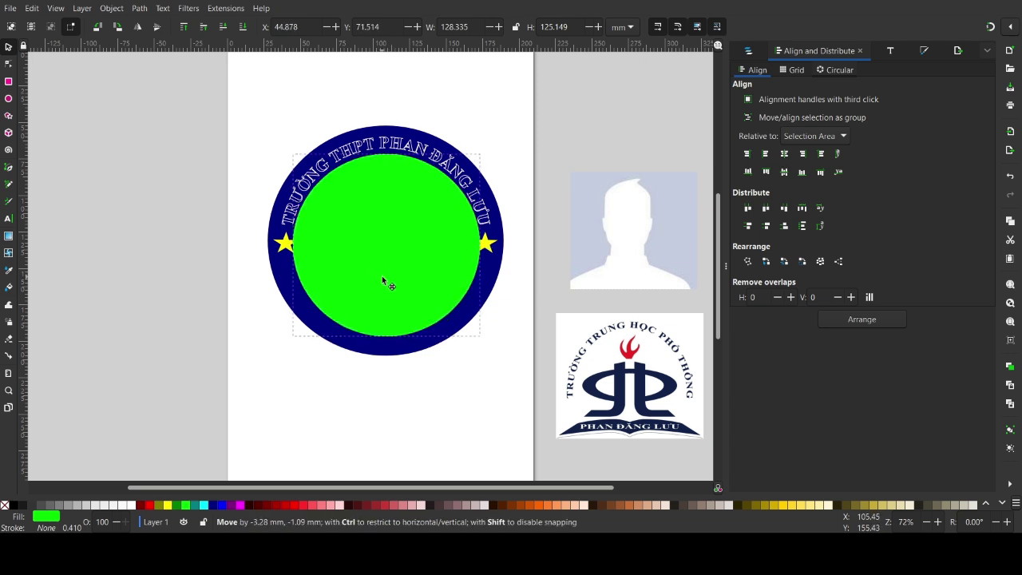
drag(484, 343, 476, 333)
drag(402, 238, 405, 249)
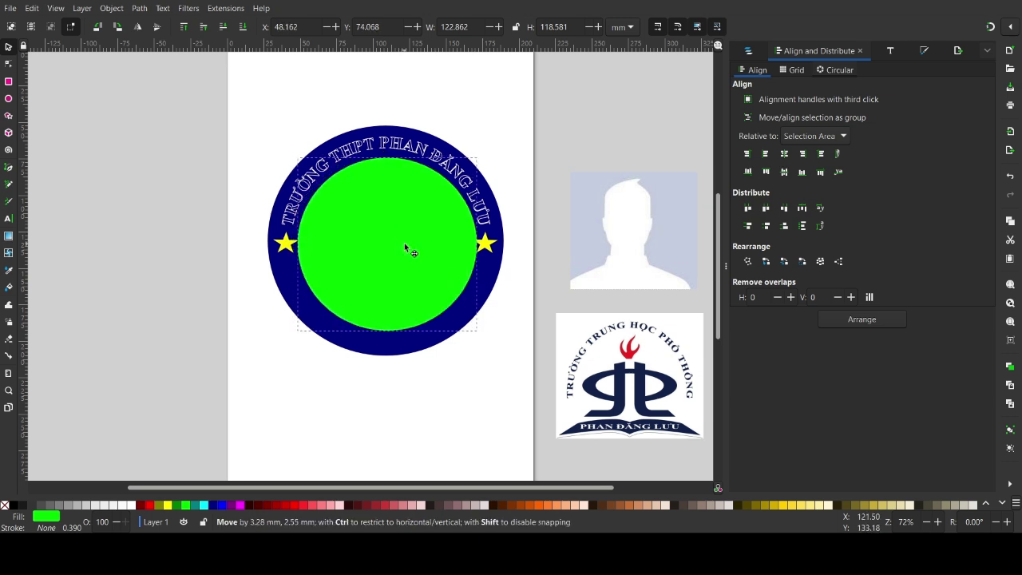
drag(478, 333, 469, 328)
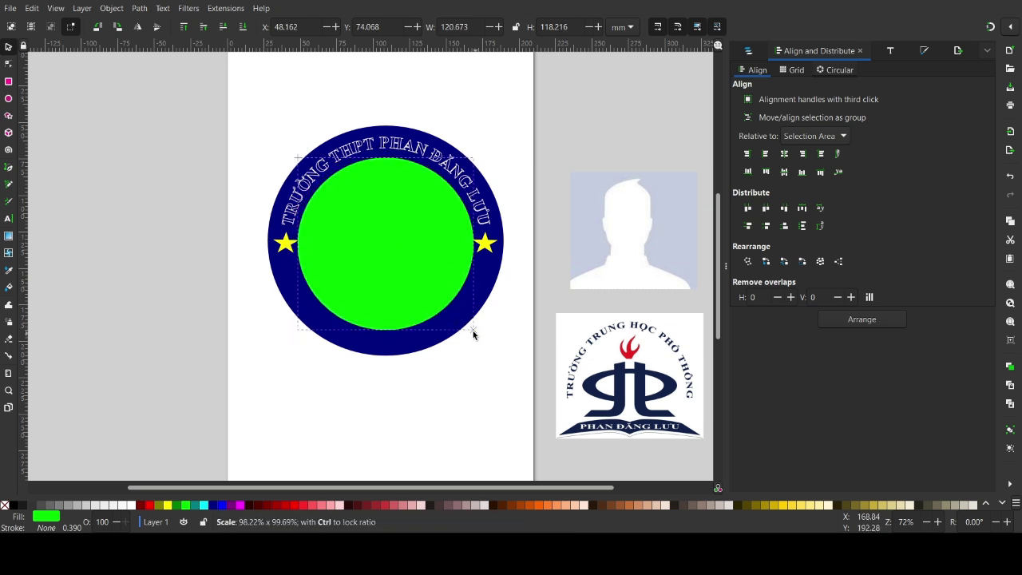
drag(404, 248, 407, 251)
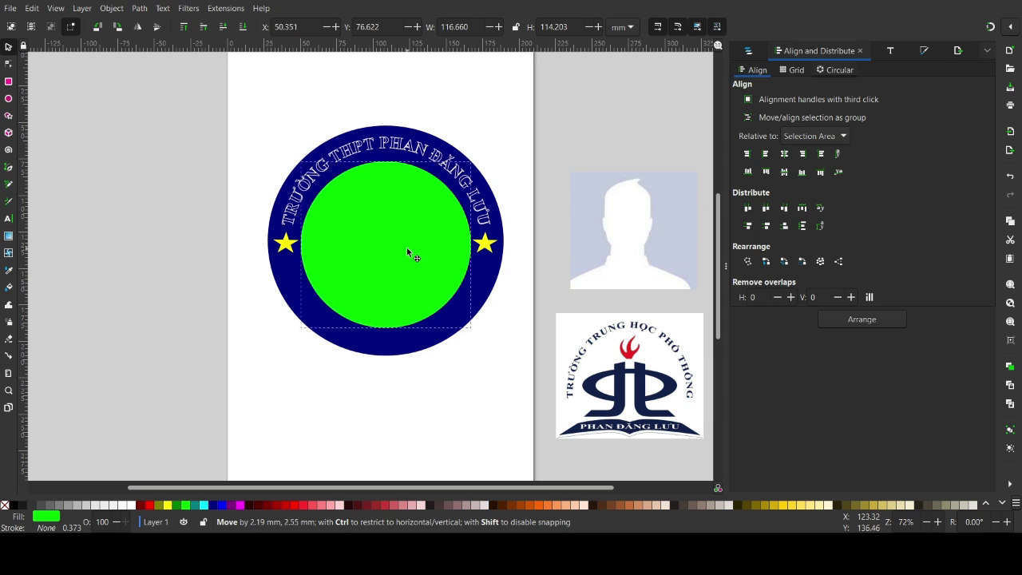
Step: Select the green inner and navy outer circles and apply Path > Difference to hollow the ring
click(473, 380)
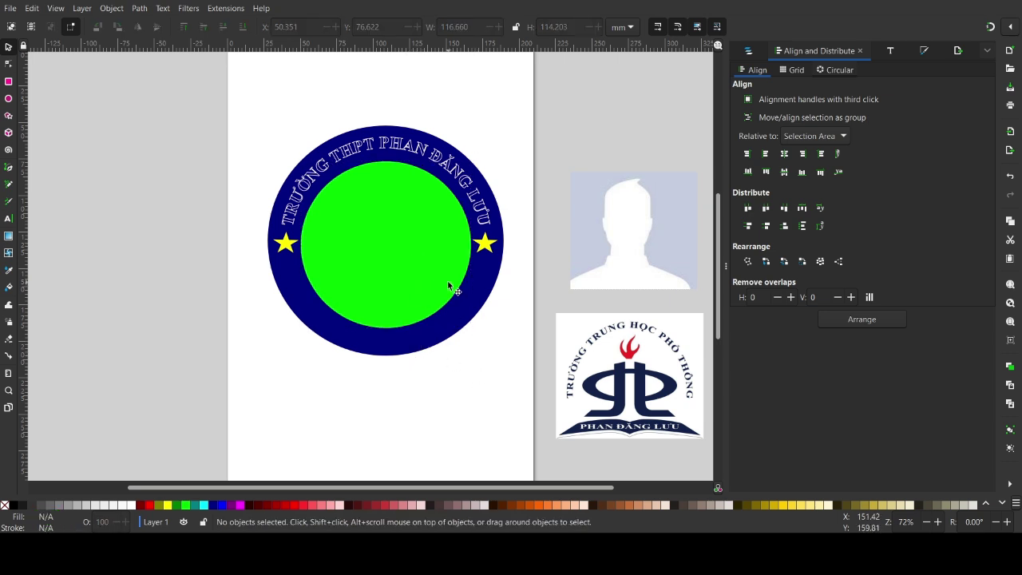
click(358, 238)
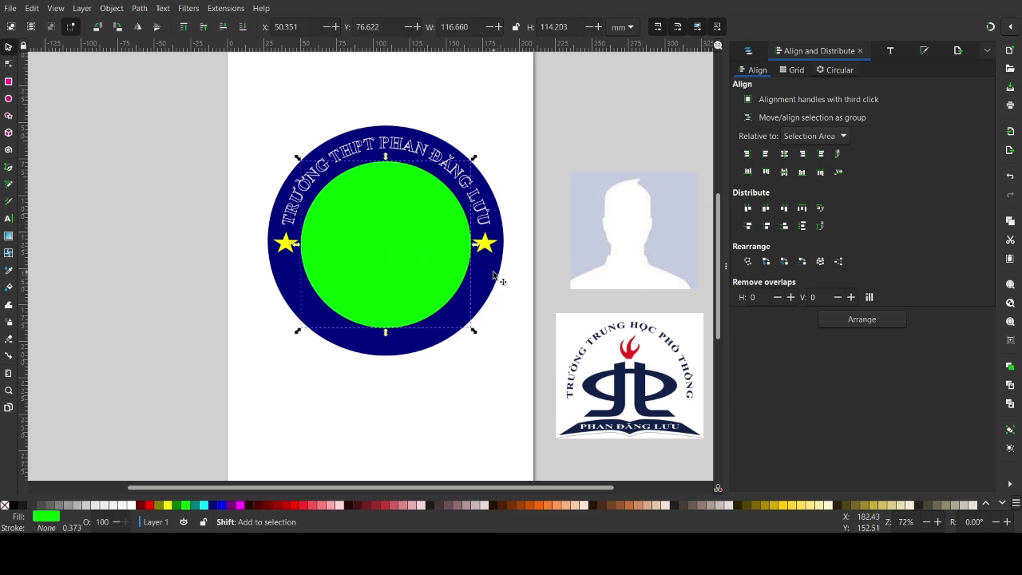
click(539, 309)
click(400, 259)
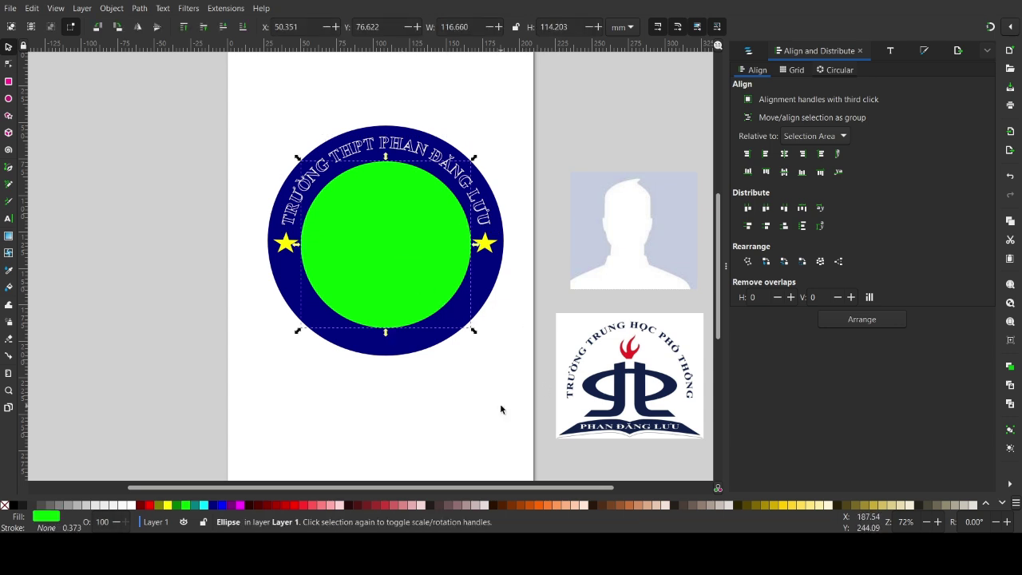
click(488, 395)
click(402, 269)
shift+click(493, 283)
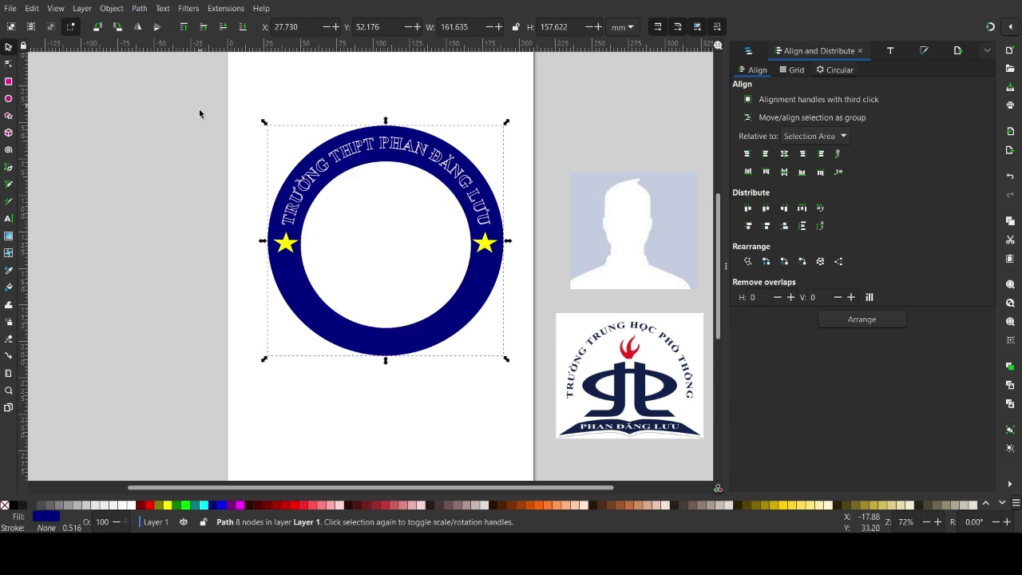
click(153, 216)
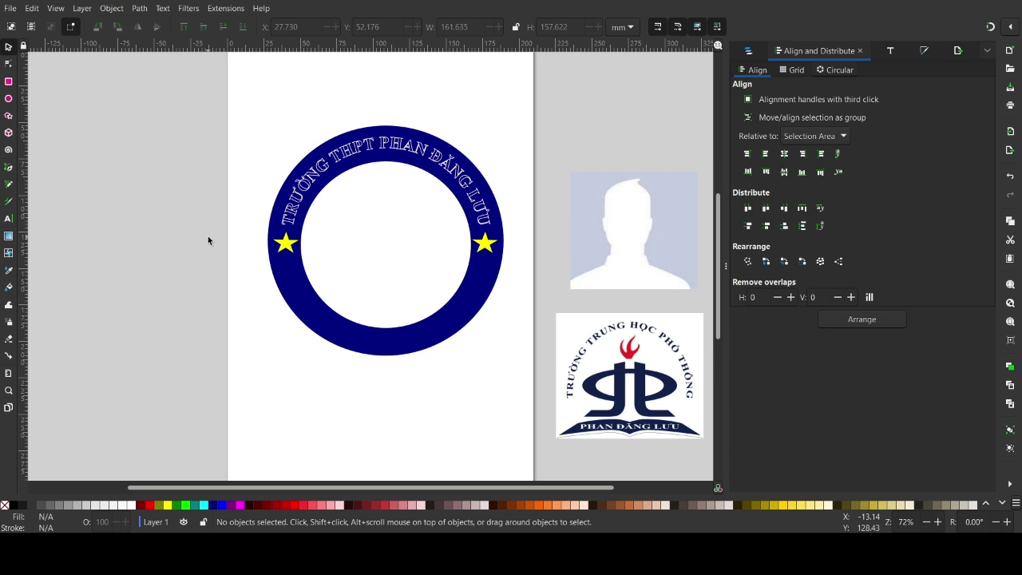
Step: Draw a page-sized 197.027 × 268.541 mm rectangle filled with aqua
click(8, 82)
drag(236, 85, 258, 130)
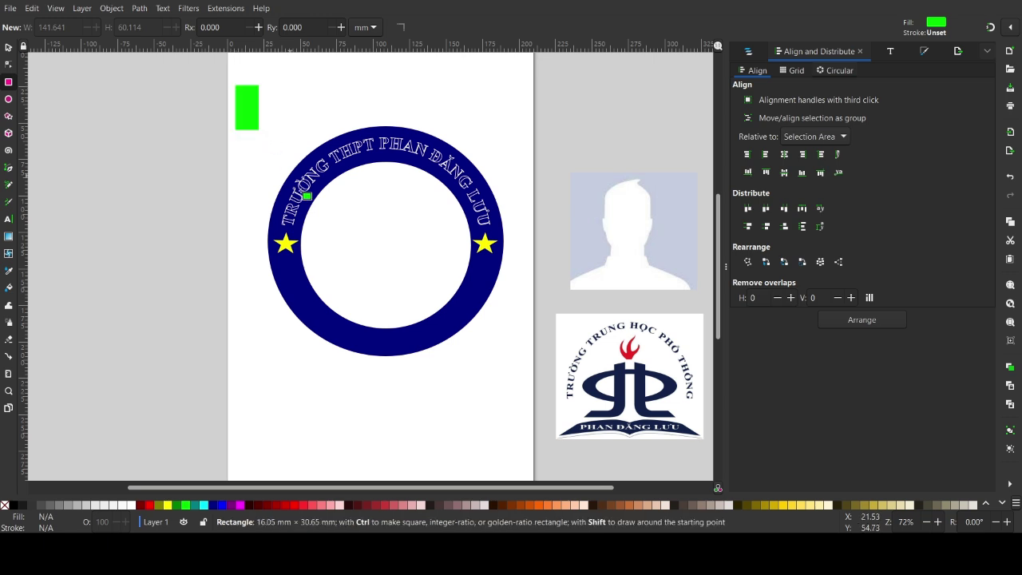
drag(307, 195, 525, 482)
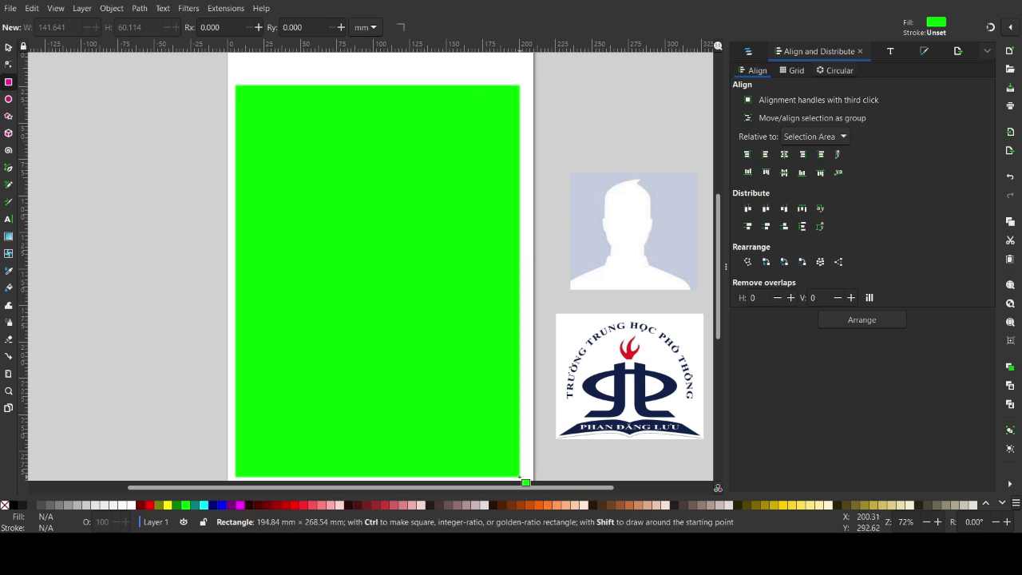
drag(524, 479, 523, 477)
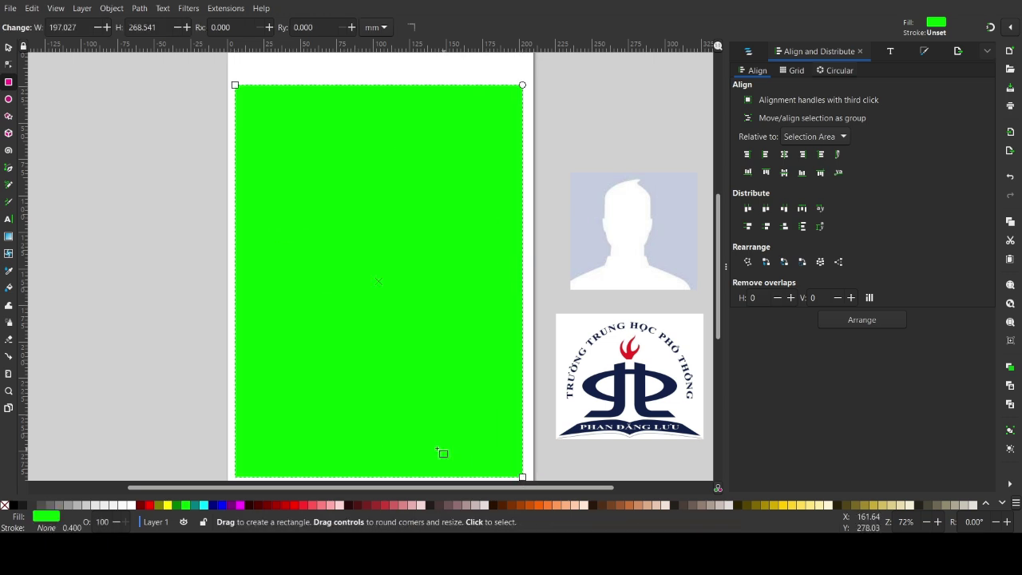
click(206, 505)
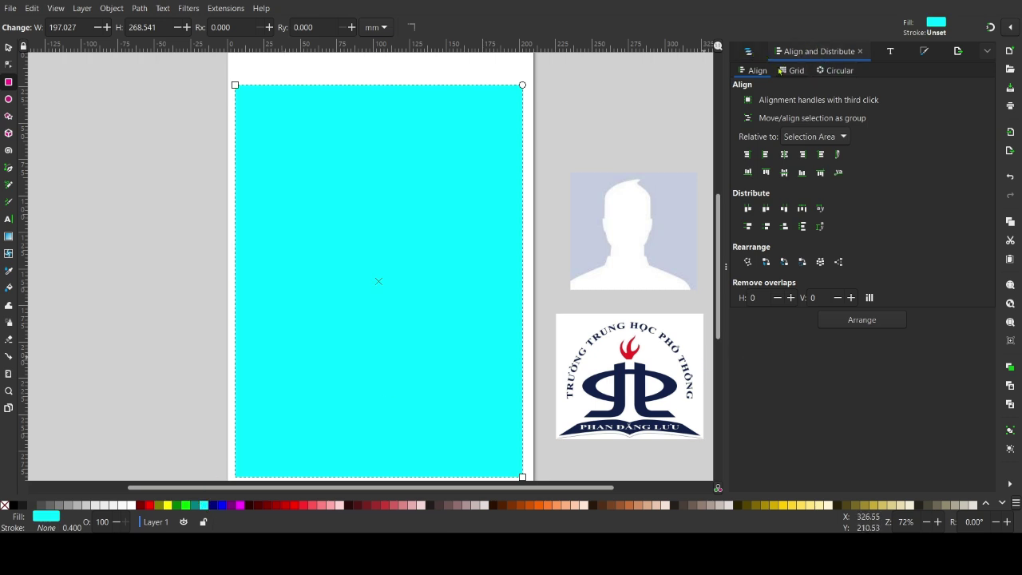
Step: Move the aqua rectangle to the bottom of the stack in Layers and Objects
click(749, 52)
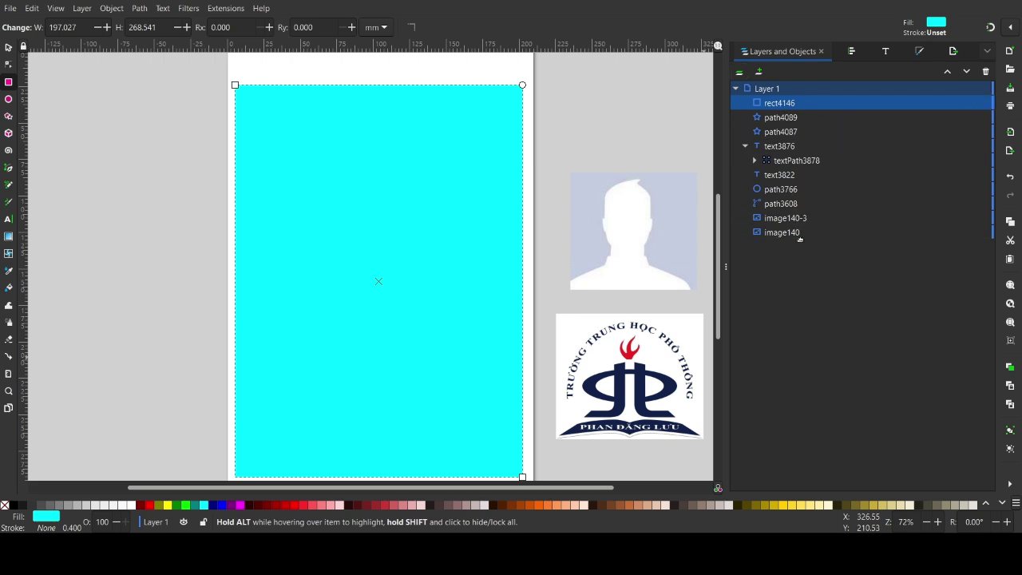
drag(799, 232, 814, 240)
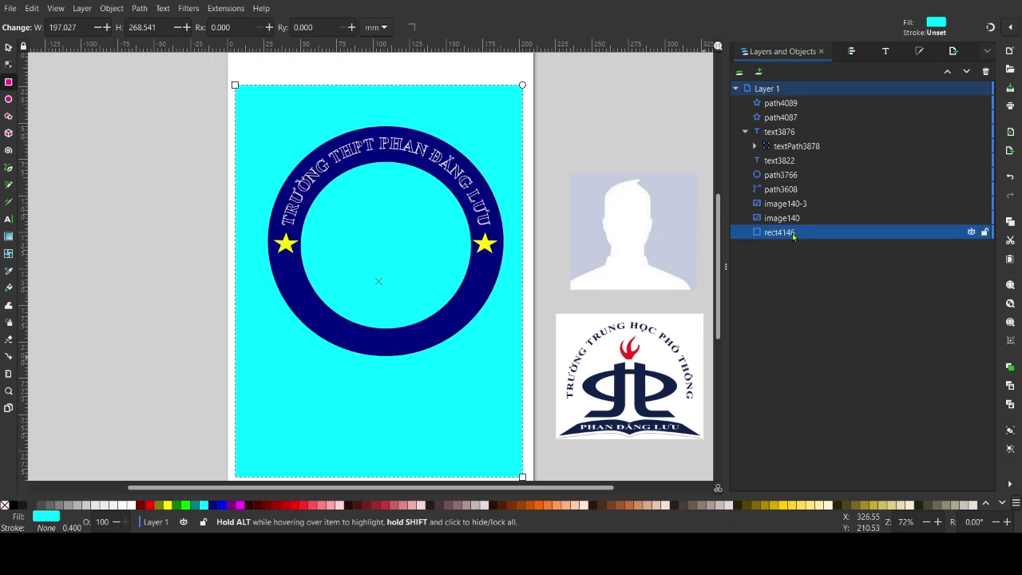
click(623, 132)
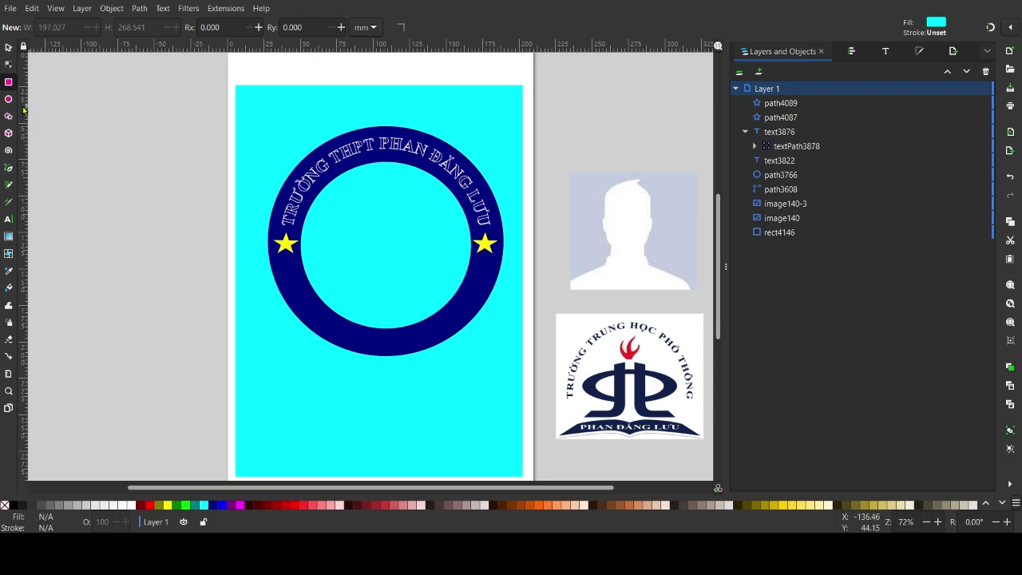
Step: Draw a closed four-corner teal path, about 199 × 85 mm, across the lower page
key(s)
key(ctrl+shift+f)
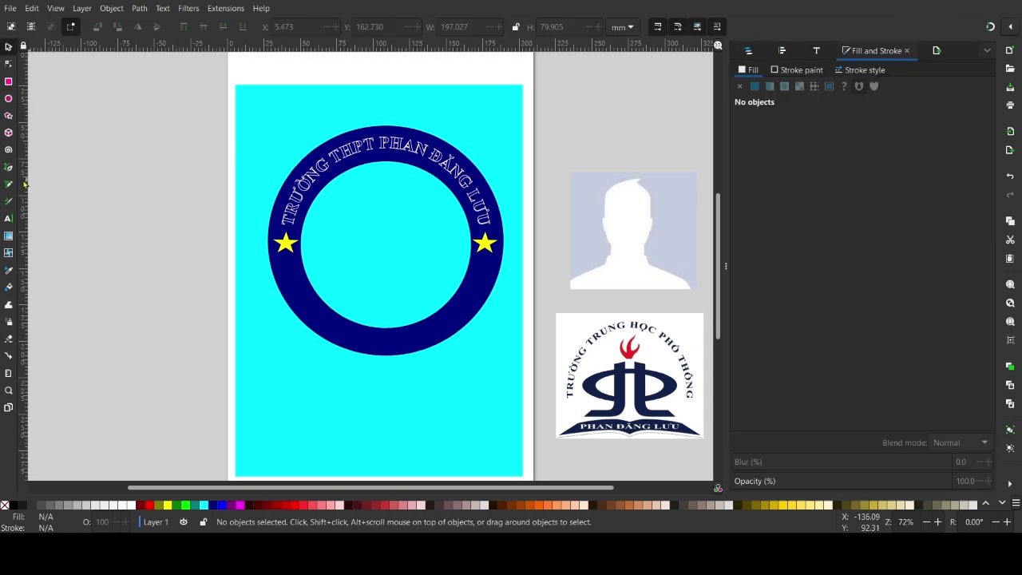
click(8, 168)
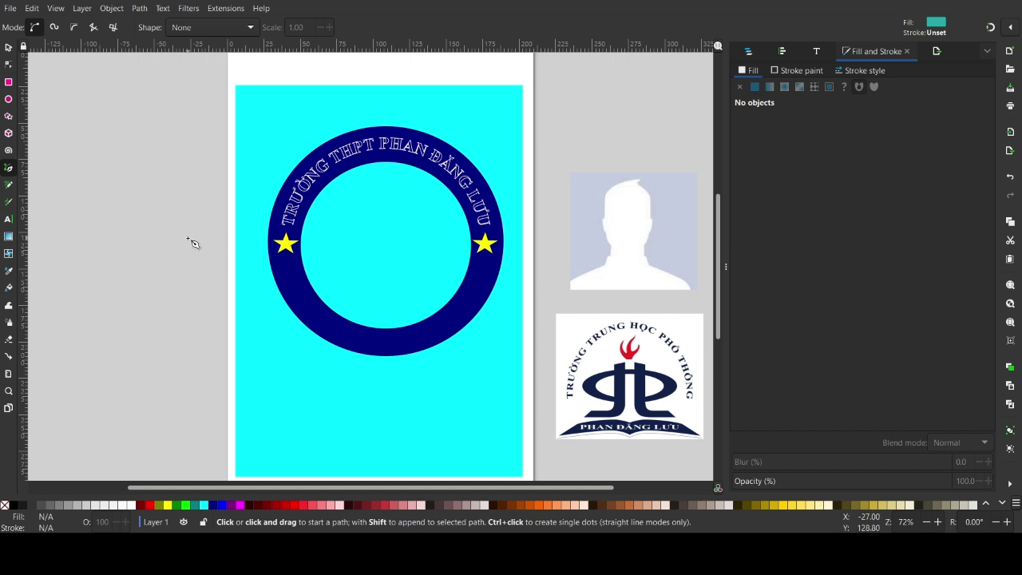
click(234, 294)
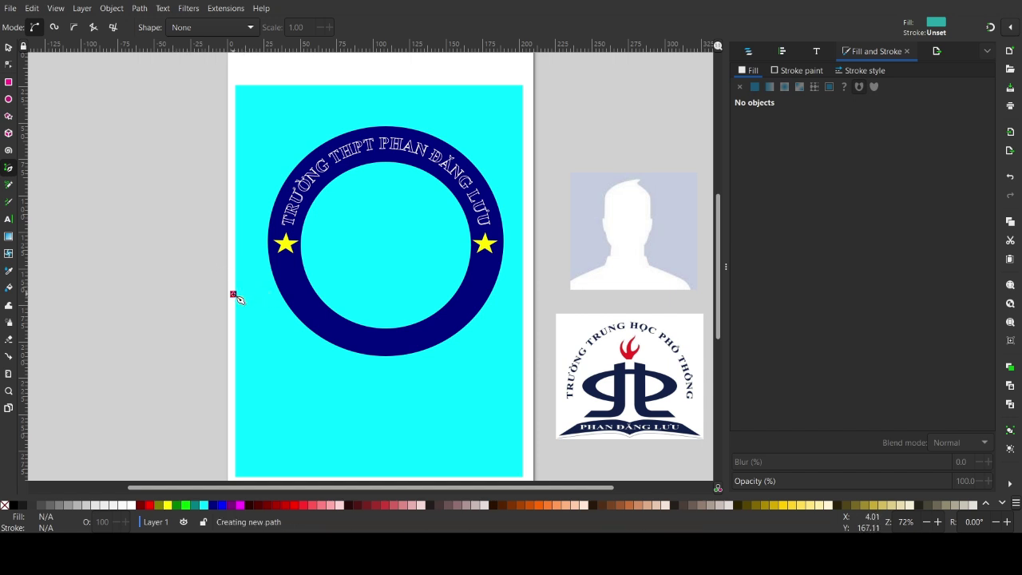
click(522, 295)
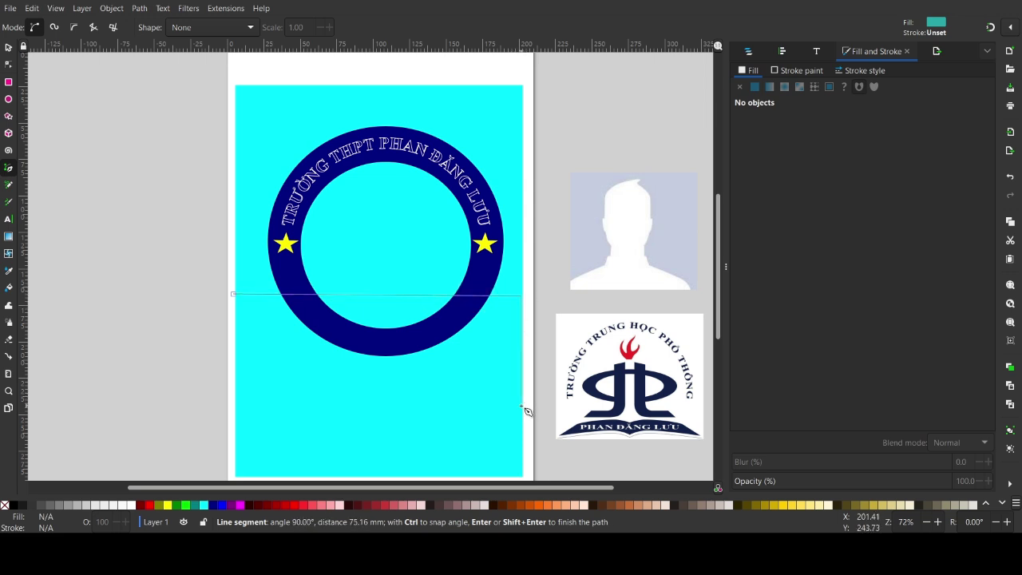
click(523, 415)
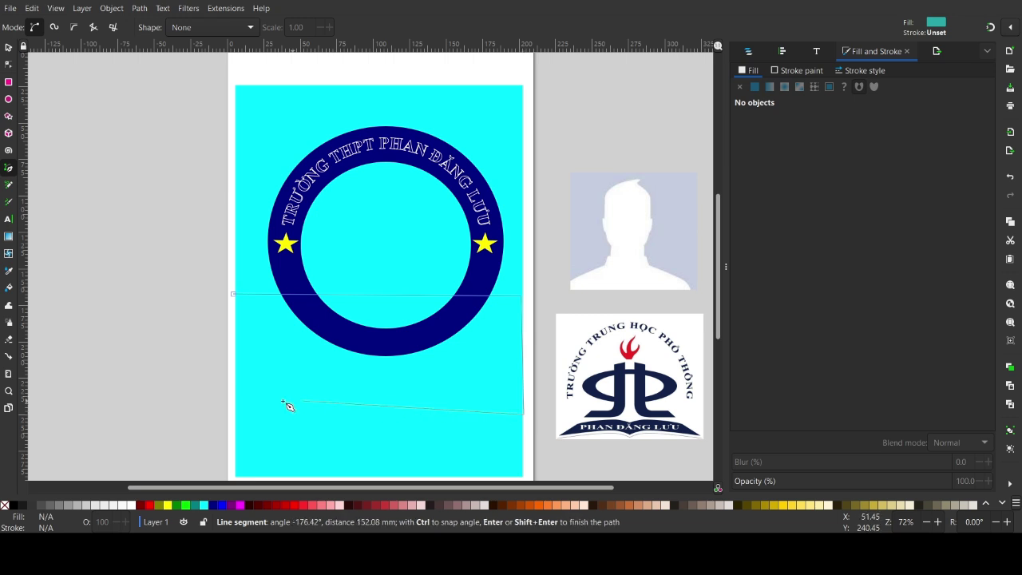
click(234, 415)
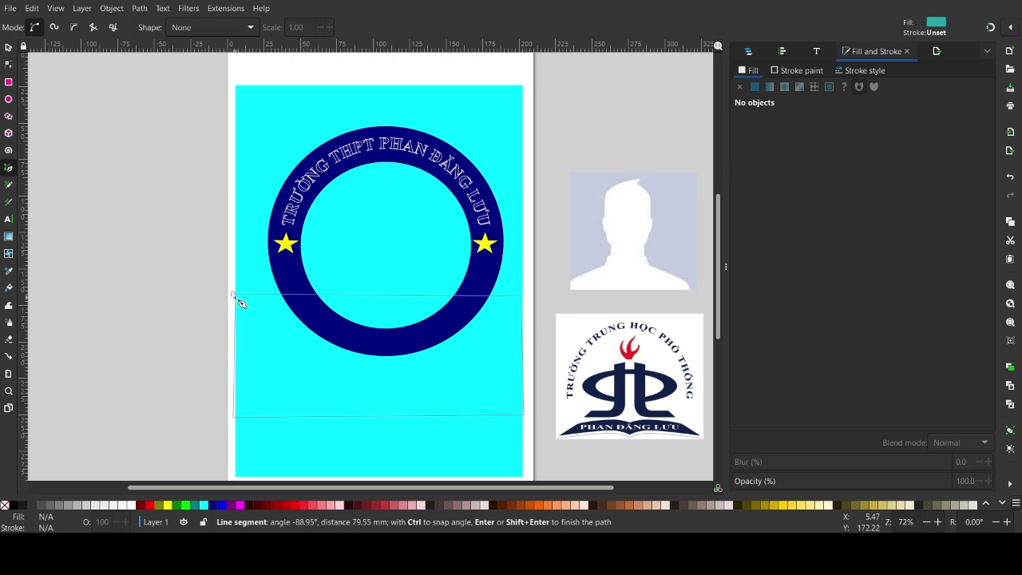
click(233, 296)
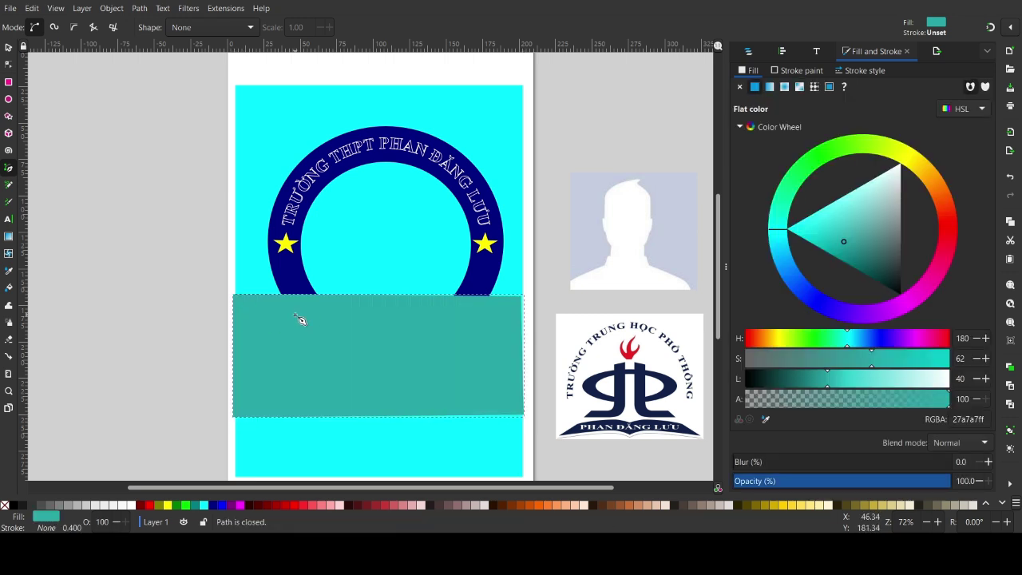
click(8, 48)
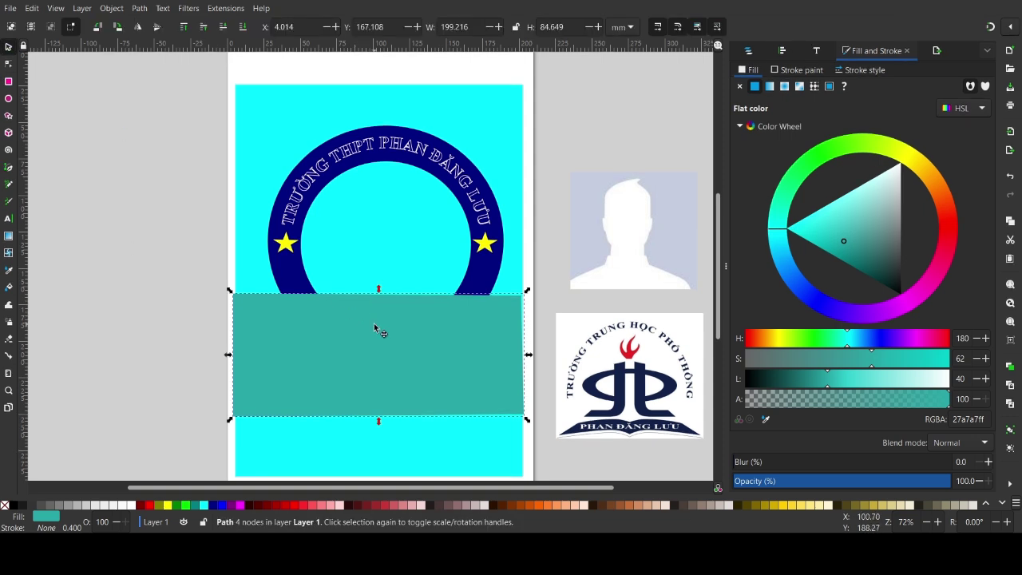
click(8, 64)
Step: Adjust the band's four corner nodes and make the top-right and left corners smooth
drag(232, 296, 234, 300)
drag(232, 417, 234, 421)
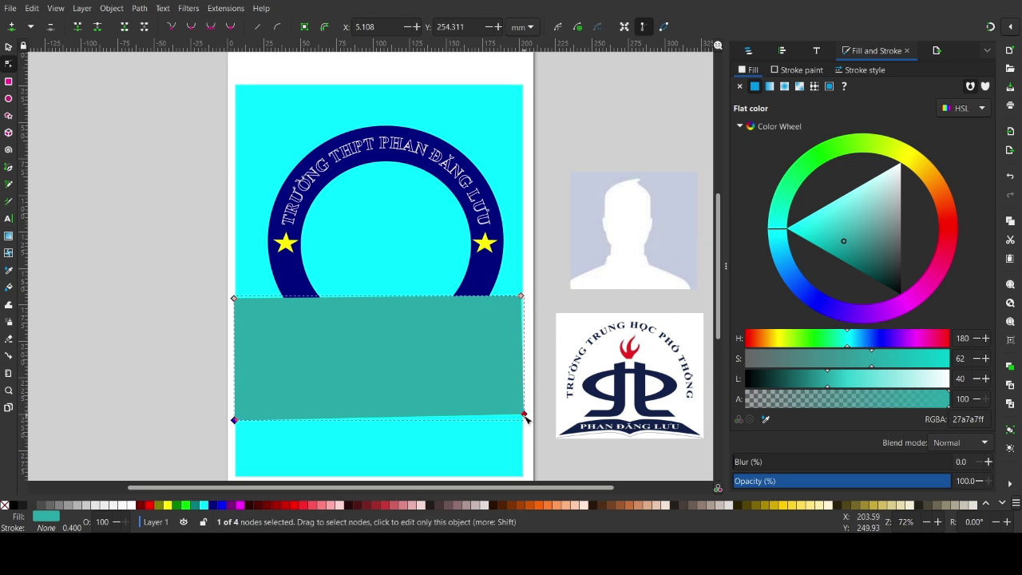
drag(524, 416, 523, 421)
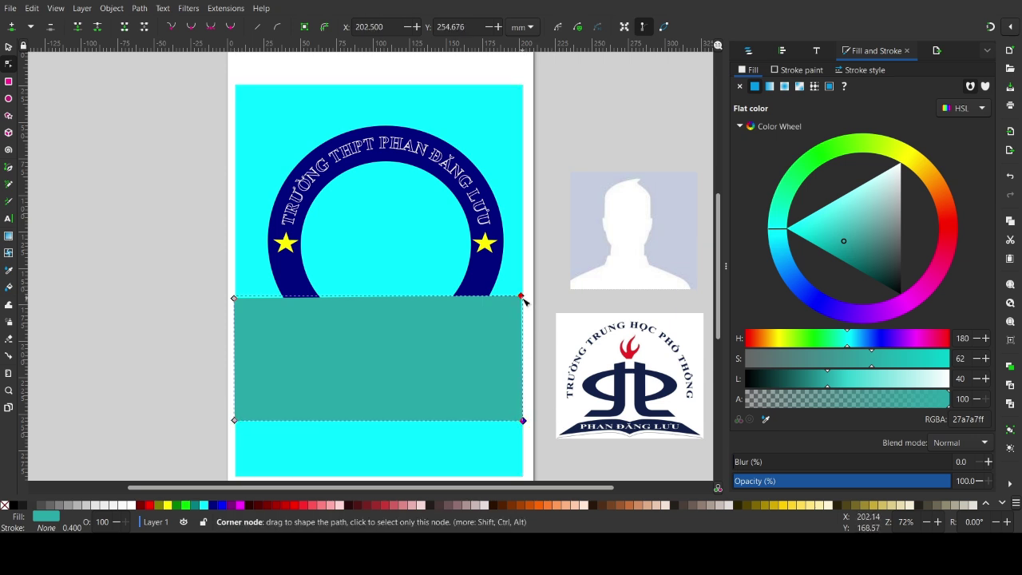
drag(523, 299, 525, 296)
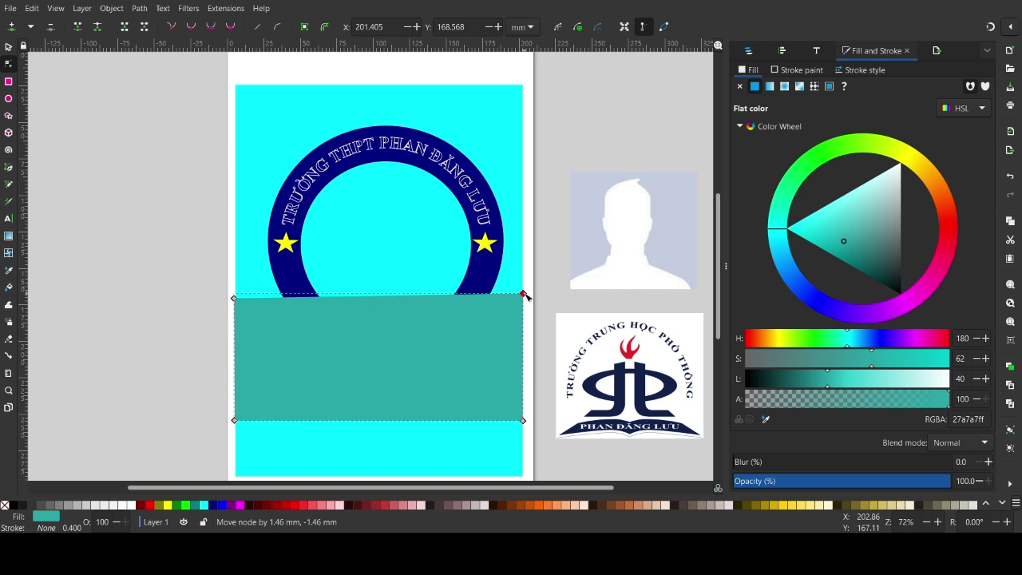
click(211, 28)
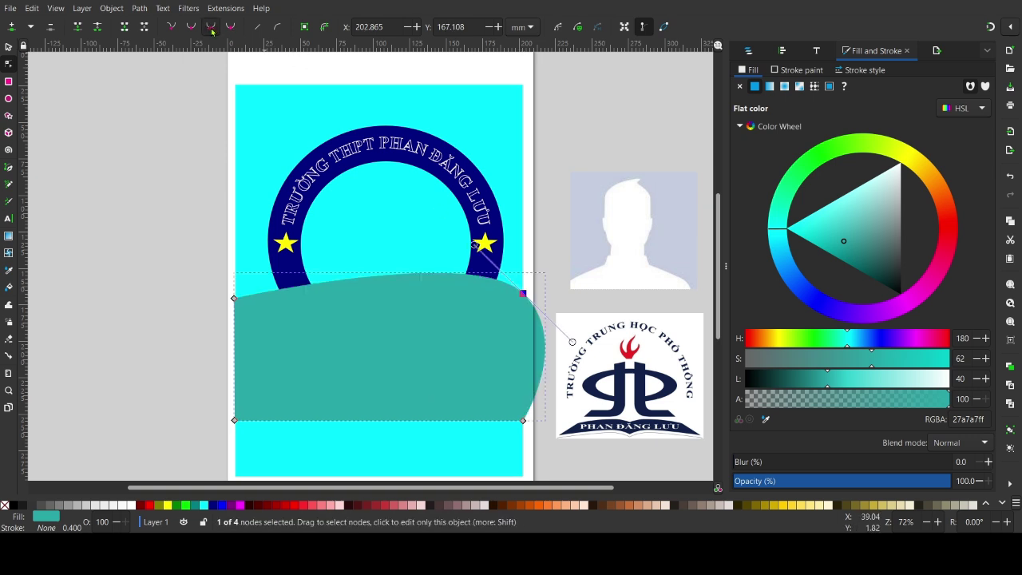
click(235, 299)
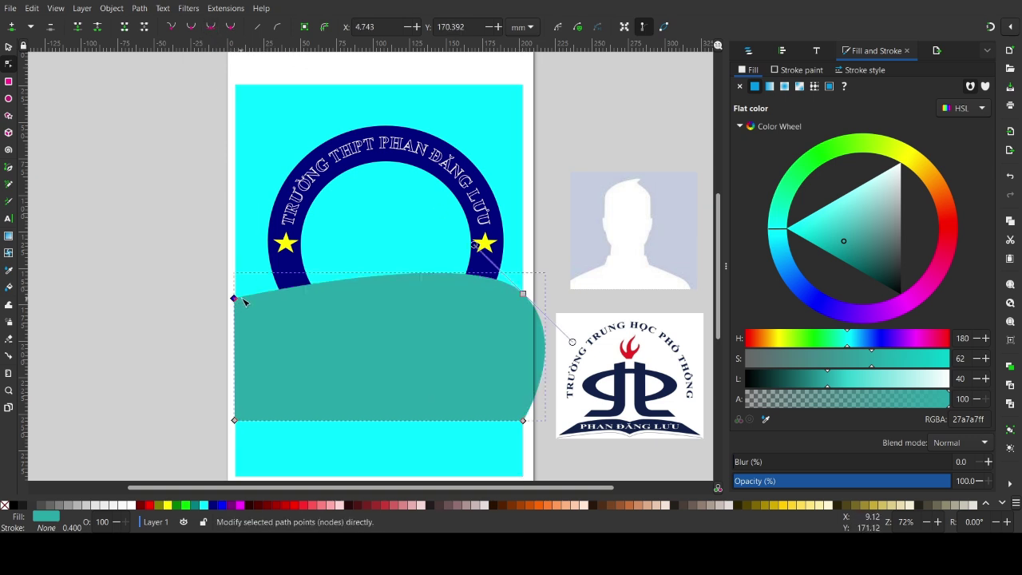
click(211, 27)
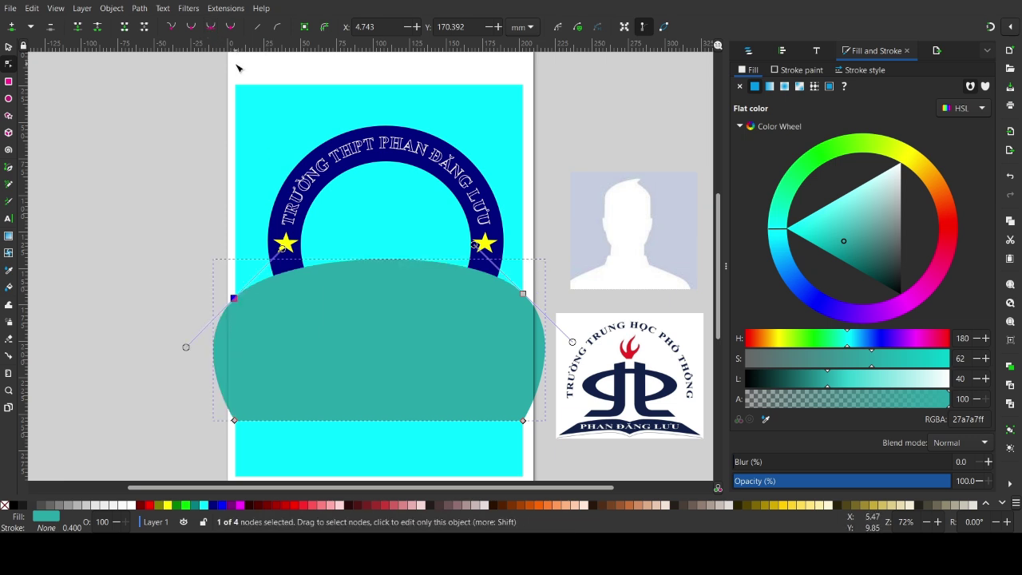
Step: Drag the Bezier handles to give the band a wavy top and rounded left side
mouse_move(282, 247)
mouse_down()
mouse_move(314, 248)
mouse_move(316, 227)
mouse_up()
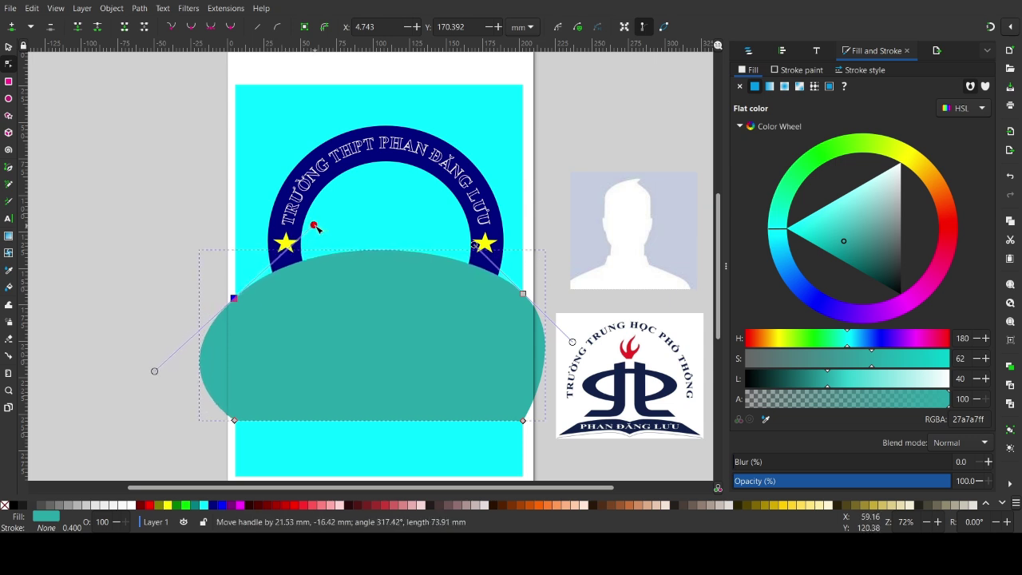
drag(476, 246, 421, 349)
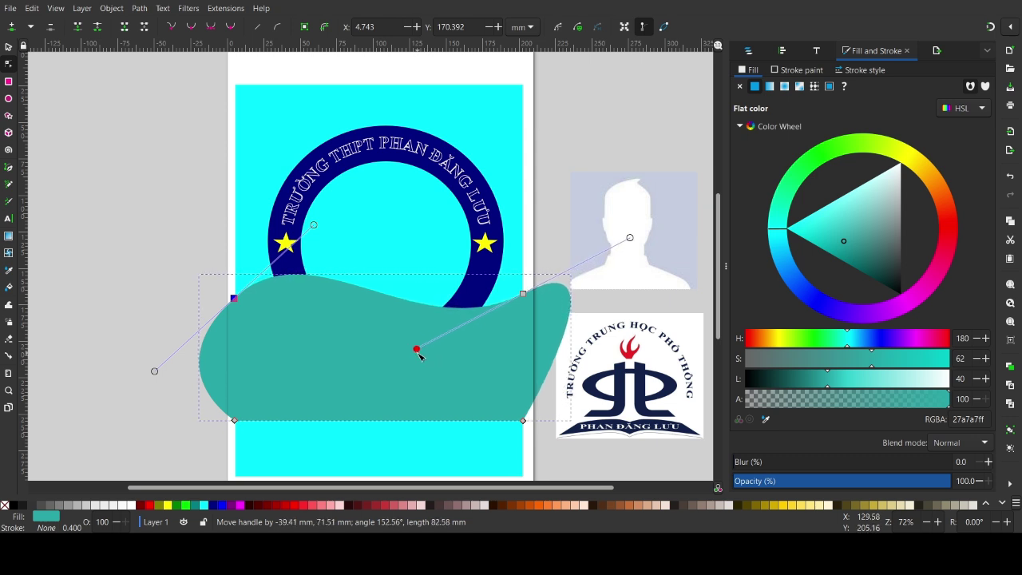
drag(421, 349, 418, 358)
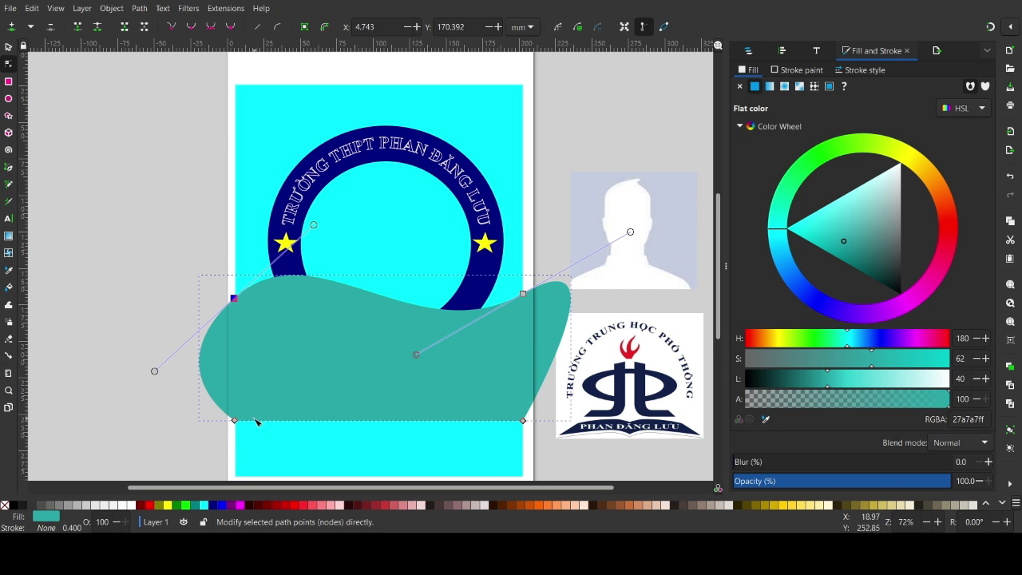
click(240, 293)
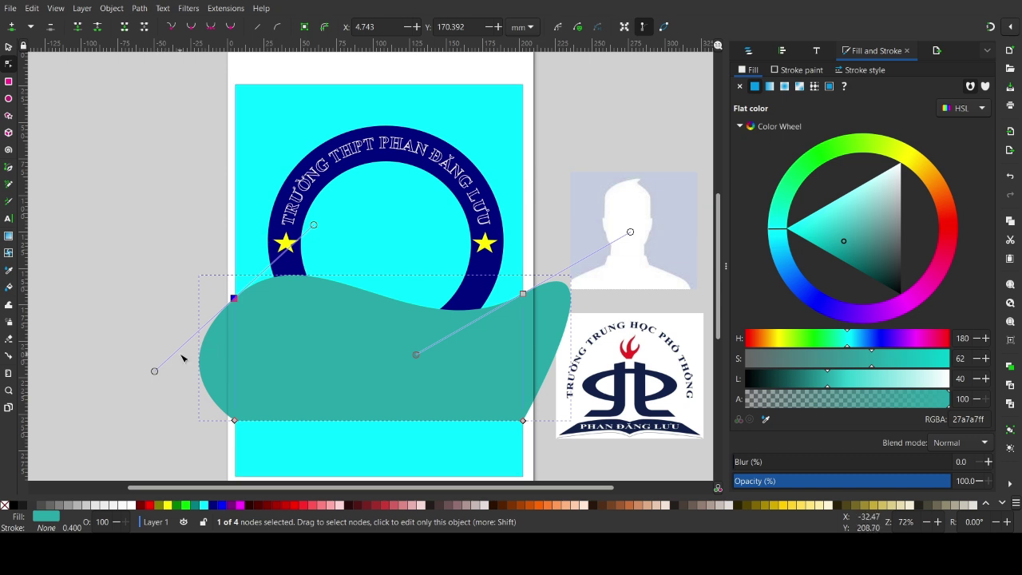
mouse_move(155, 371)
mouse_down()
mouse_move(163, 361)
mouse_move(144, 386)
mouse_up()
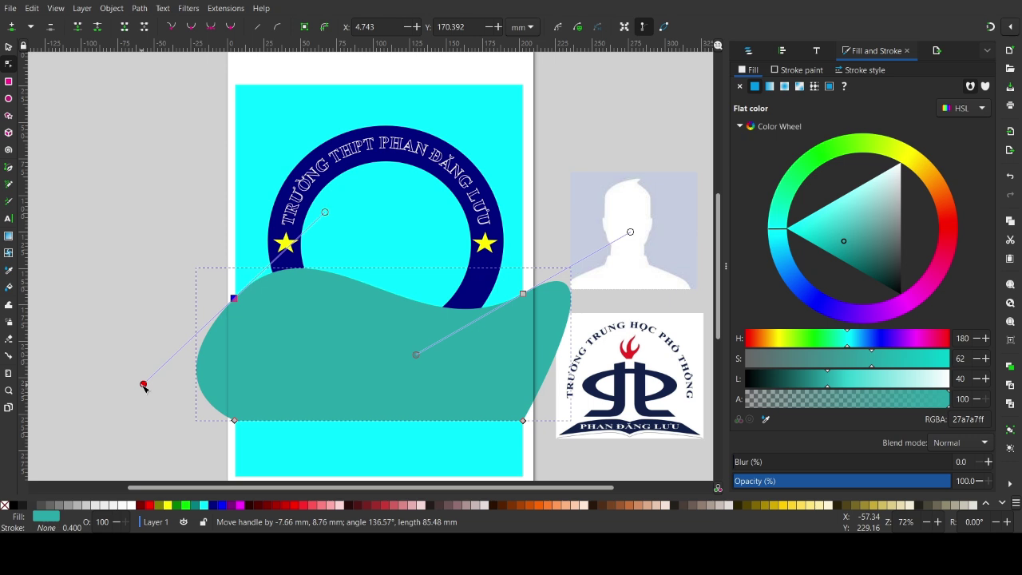
drag(144, 386, 145, 379)
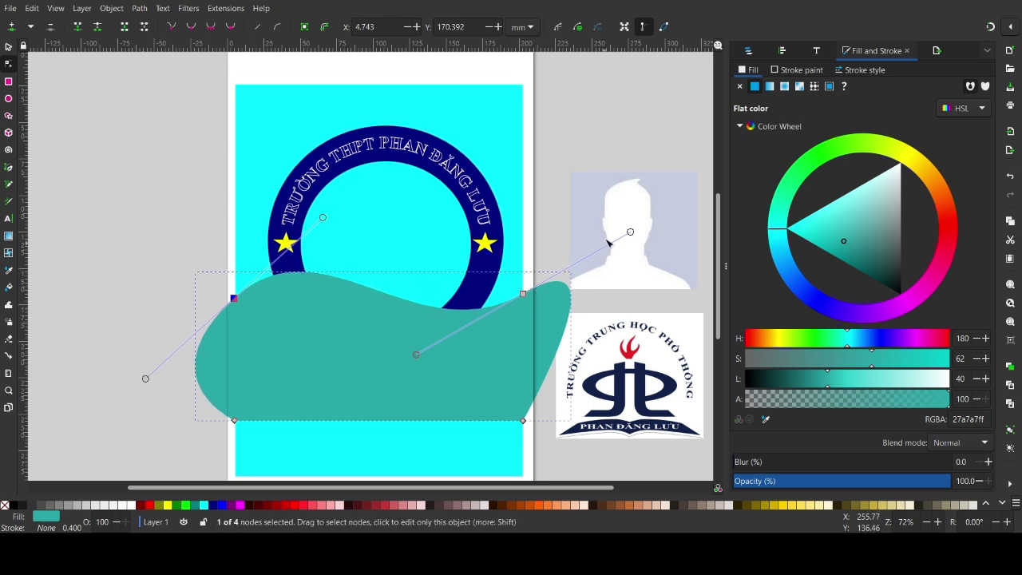
drag(630, 231, 610, 225)
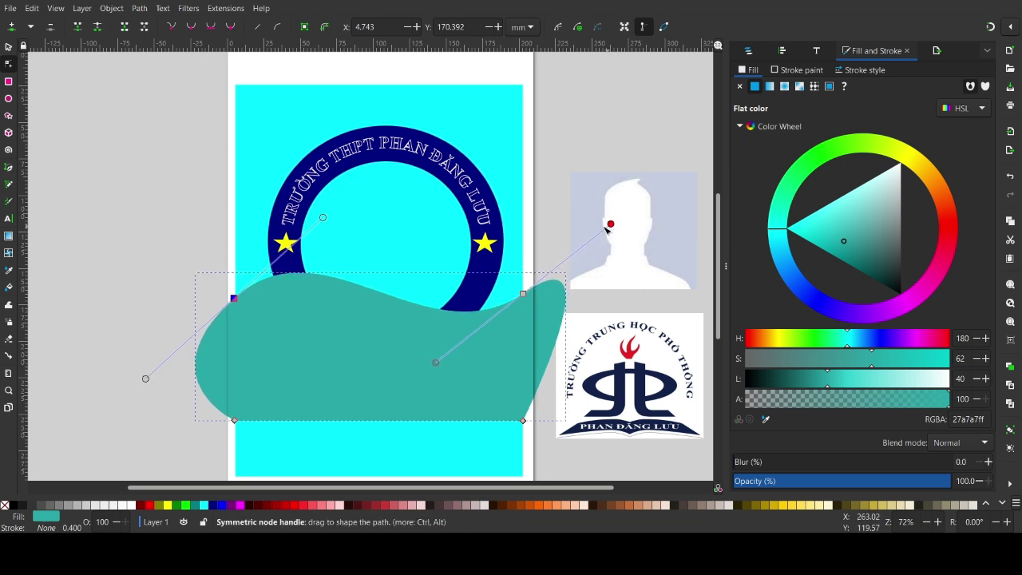
click(170, 216)
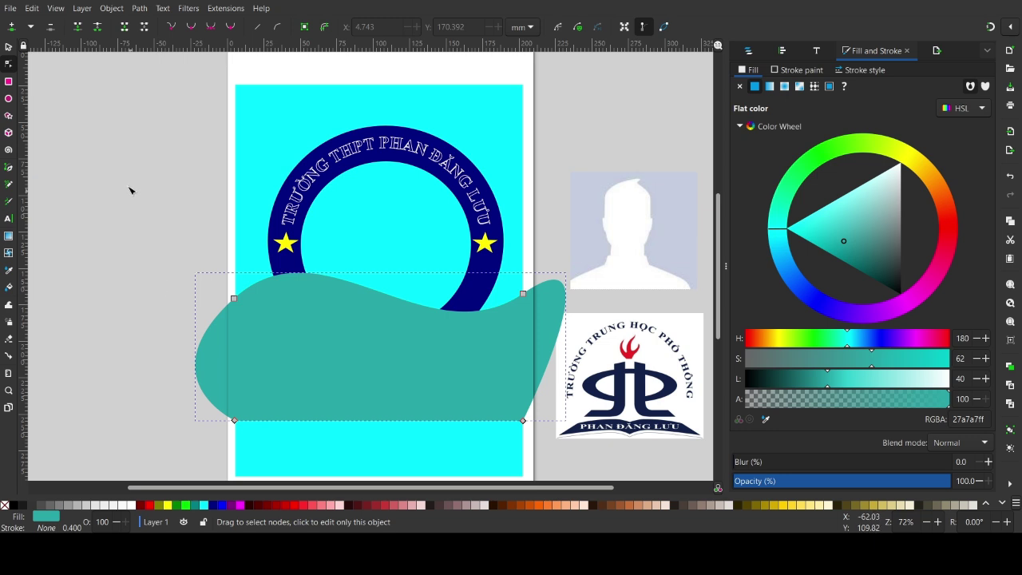
click(131, 190)
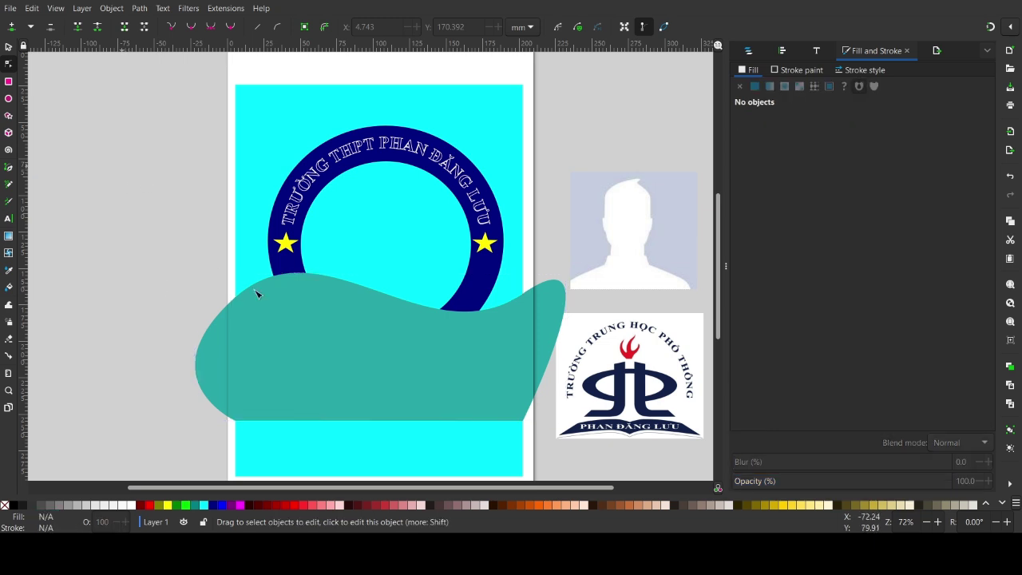
click(7, 47)
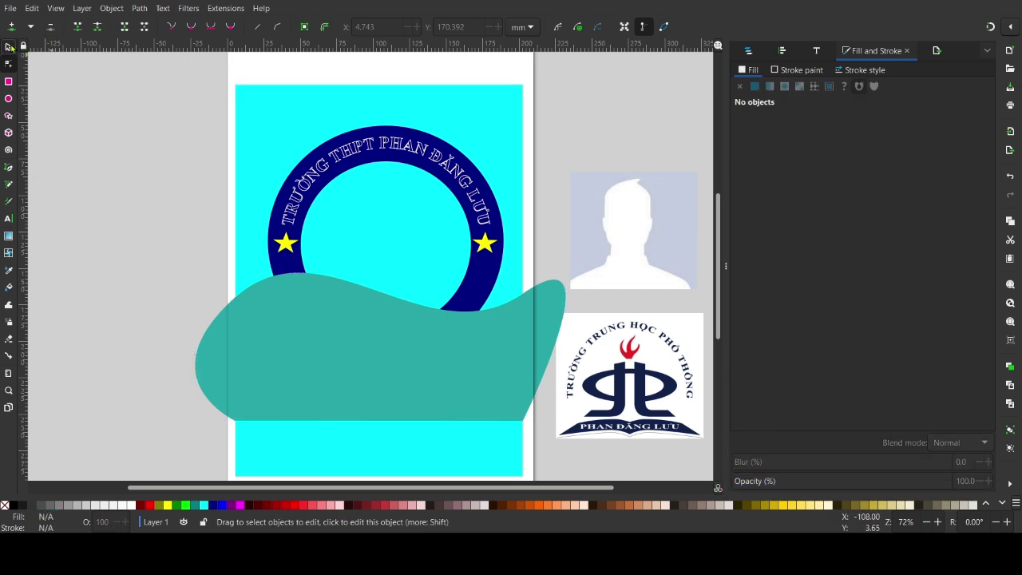
Step: Duplicate the wave, place the copy slightly lower and fill it a darker teal
click(372, 340)
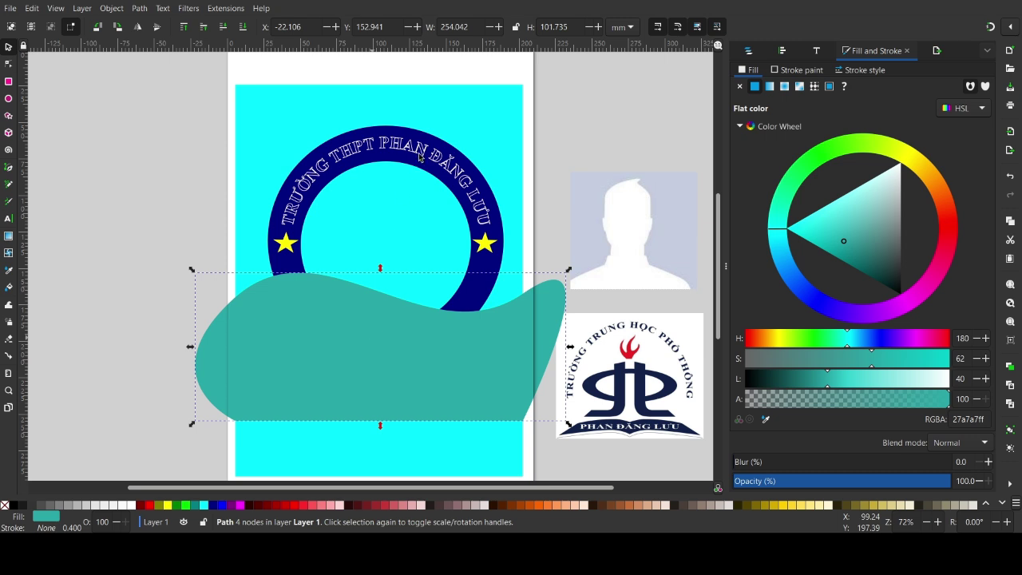
drag(353, 332, 357, 381)
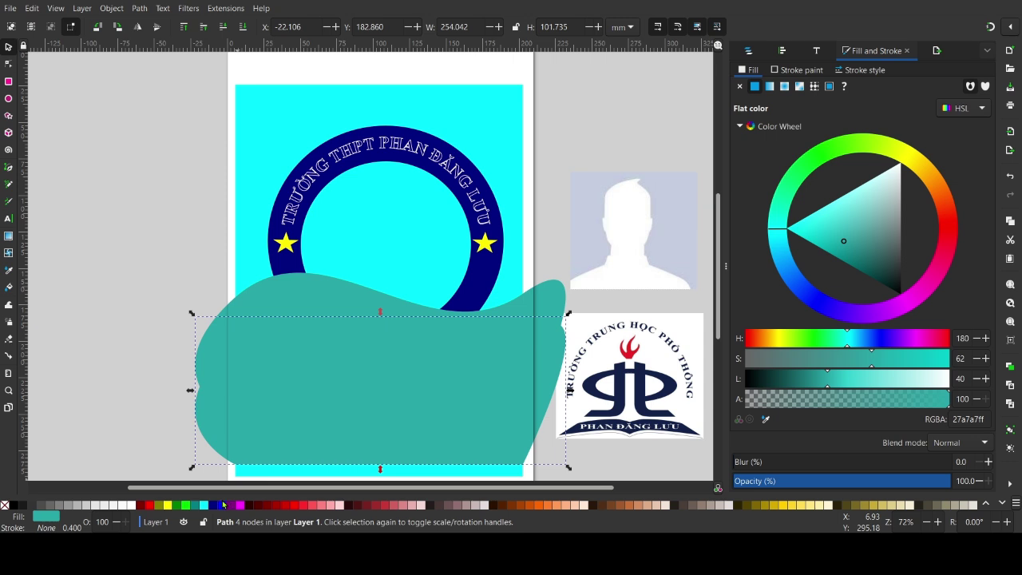
click(855, 255)
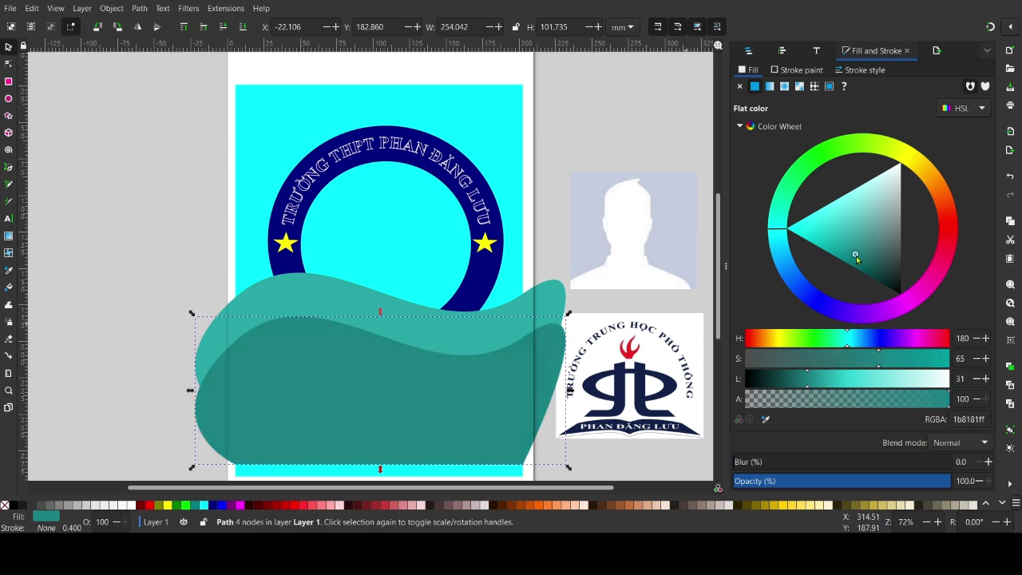
drag(405, 406, 404, 387)
Step: Reshape the darker wave's left curve and lower its right node
click(14, 64)
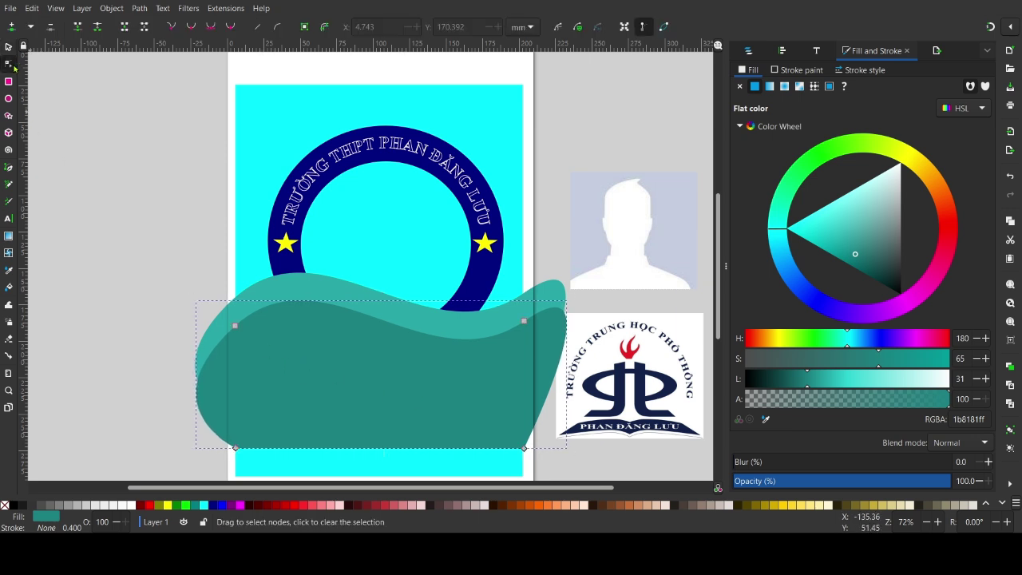
click(234, 326)
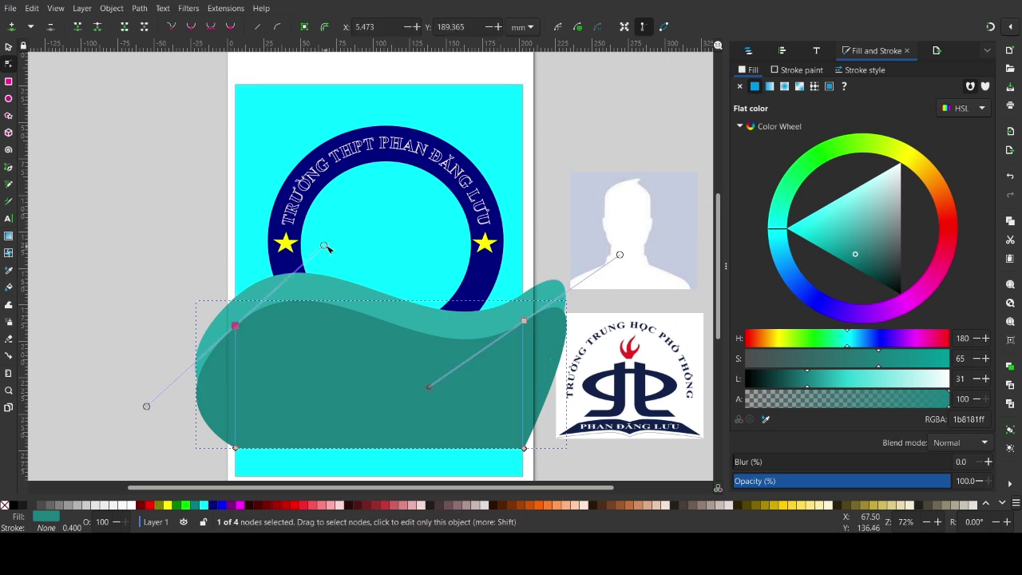
drag(327, 251, 347, 278)
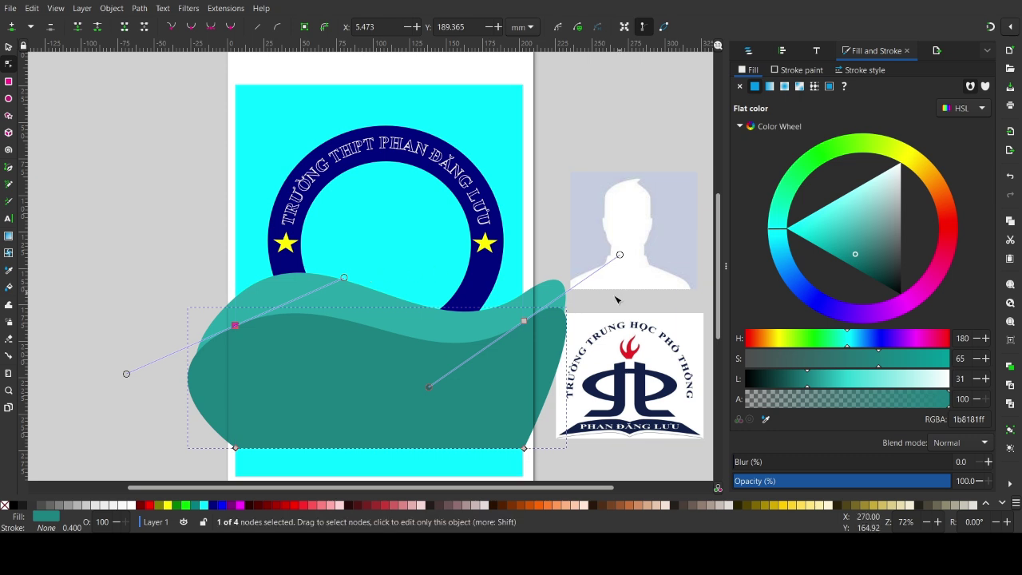
mouse_move(531, 323)
mouse_down()
mouse_move(535, 345)
mouse_move(533, 337)
mouse_up()
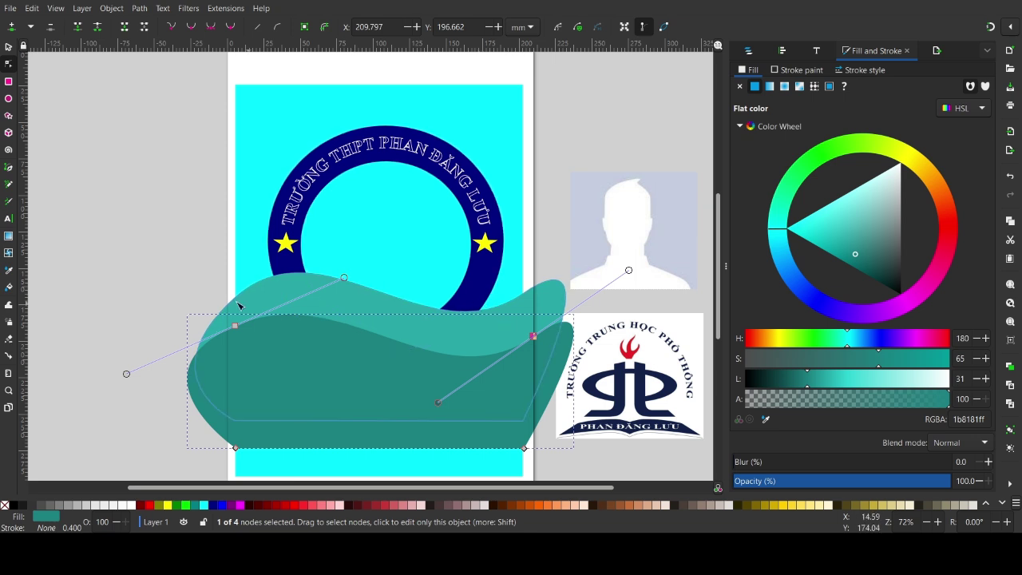
click(8, 149)
click(188, 194)
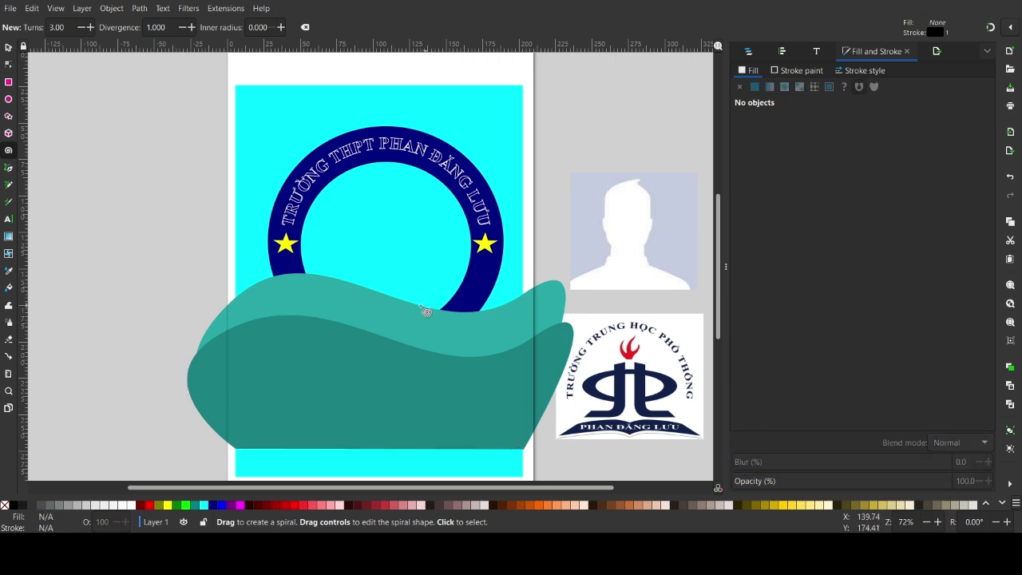
click(365, 313)
click(9, 50)
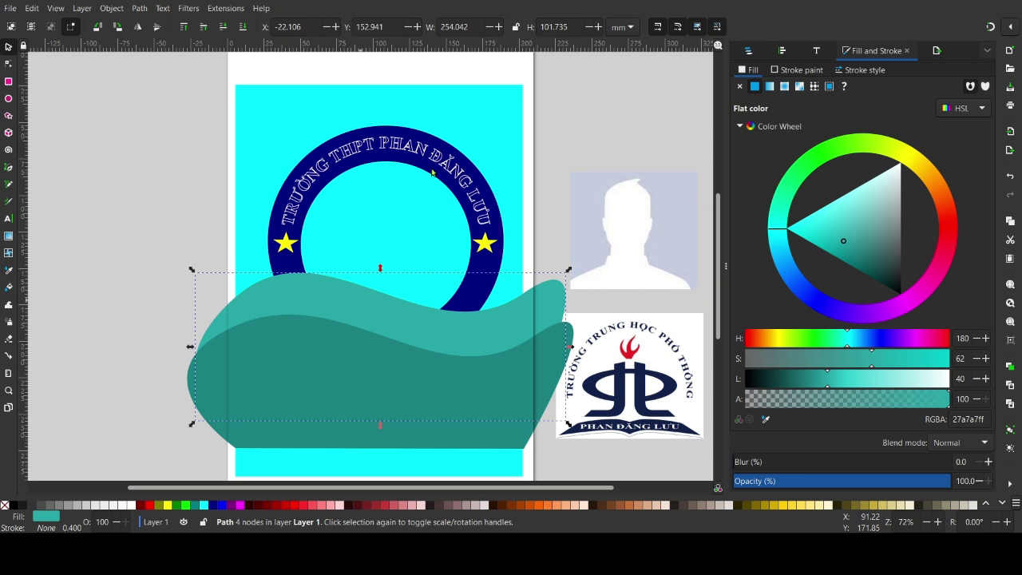
key(Page_Up)
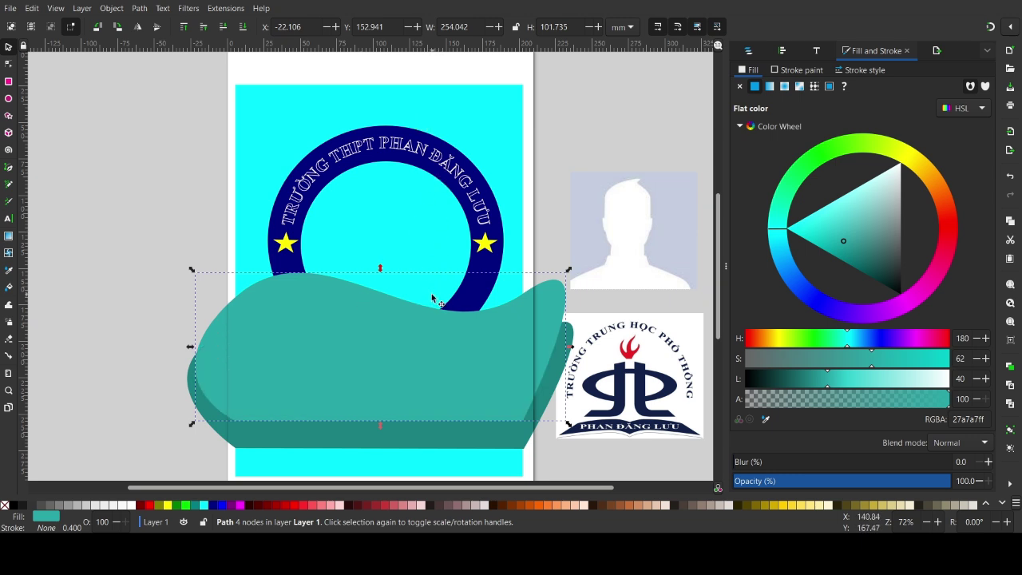
click(782, 52)
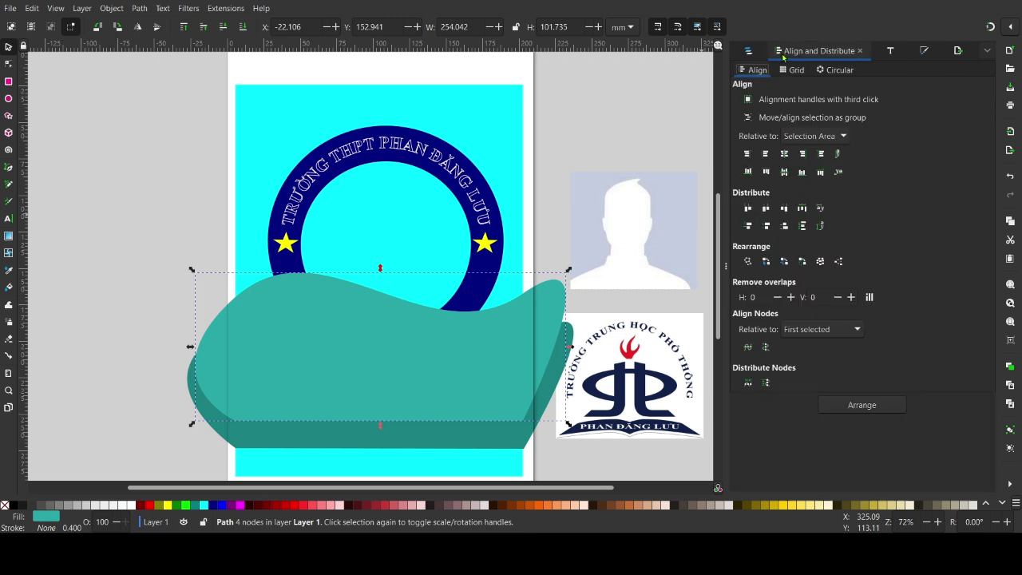
click(750, 50)
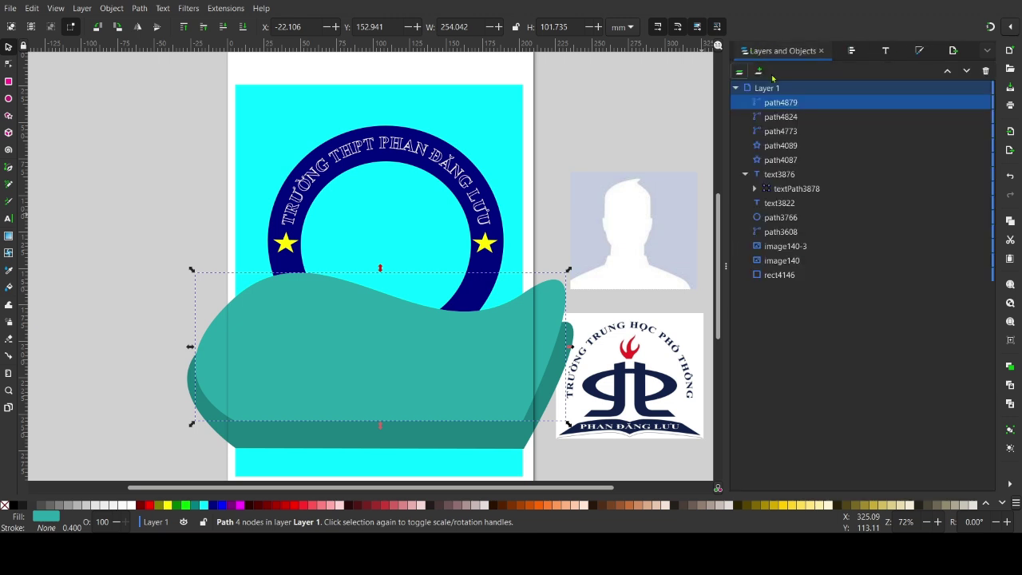
drag(791, 102, 789, 126)
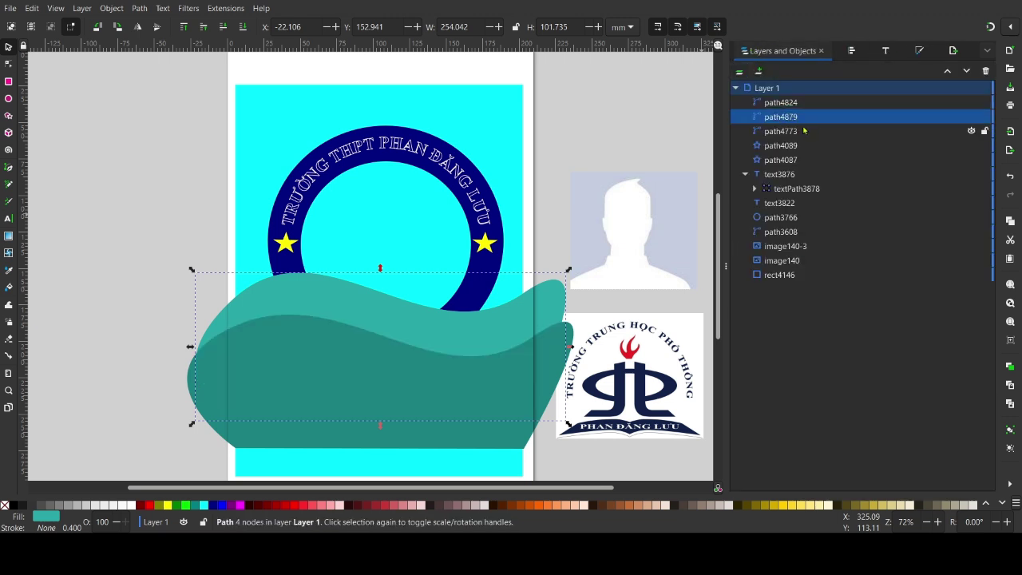
drag(412, 326, 414, 339)
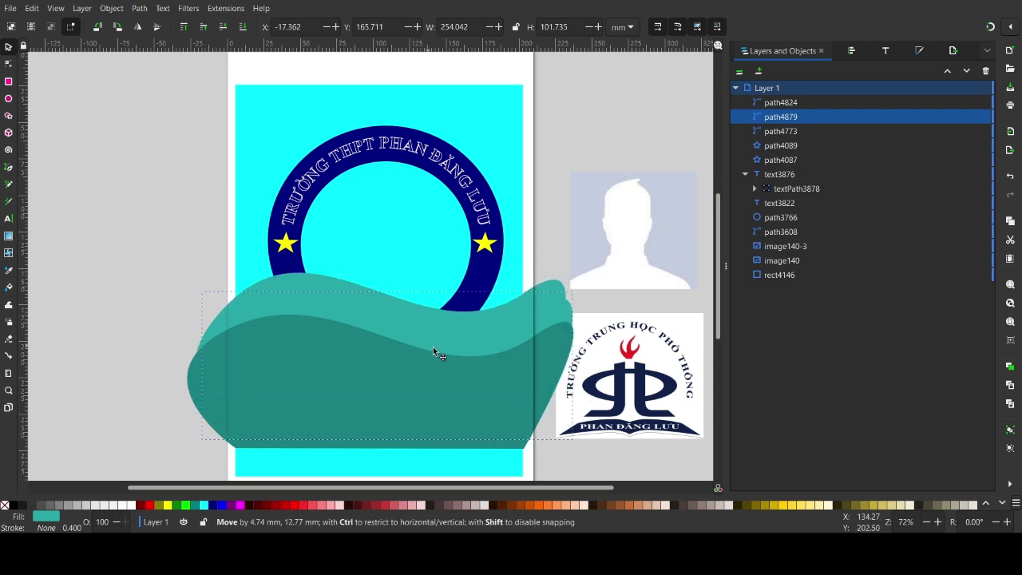
drag(415, 344, 443, 357)
click(335, 284)
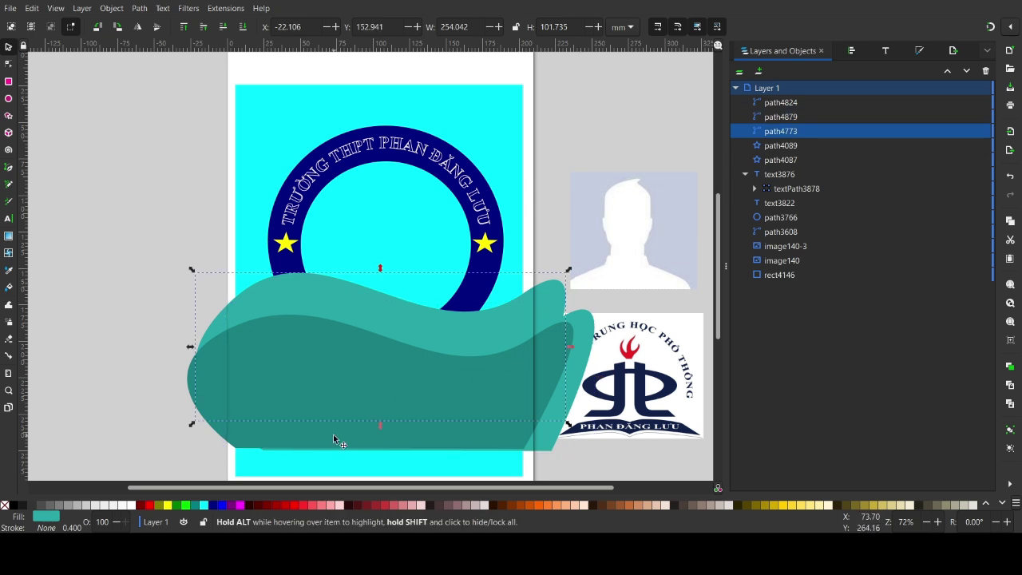
click(203, 506)
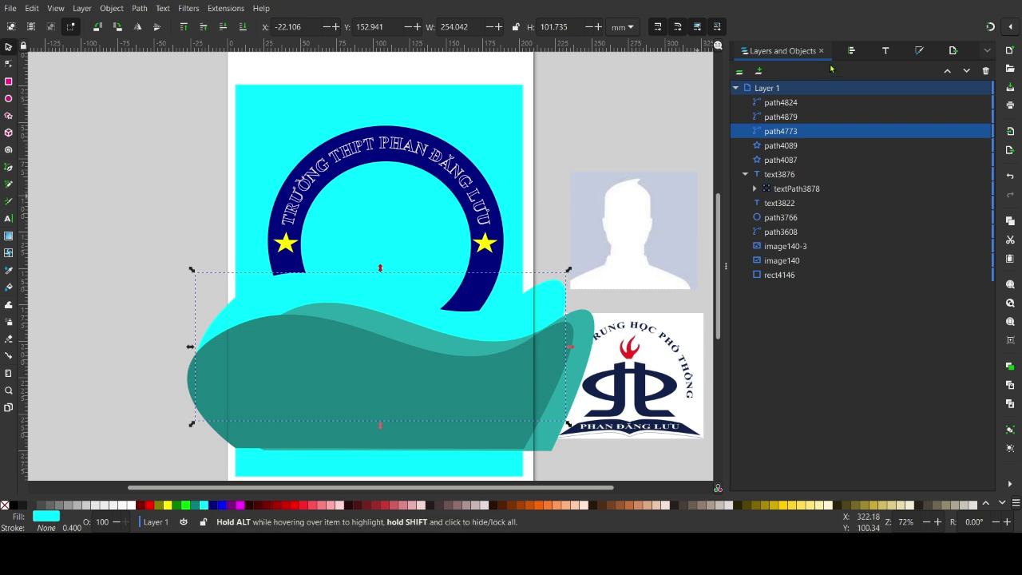
click(919, 50)
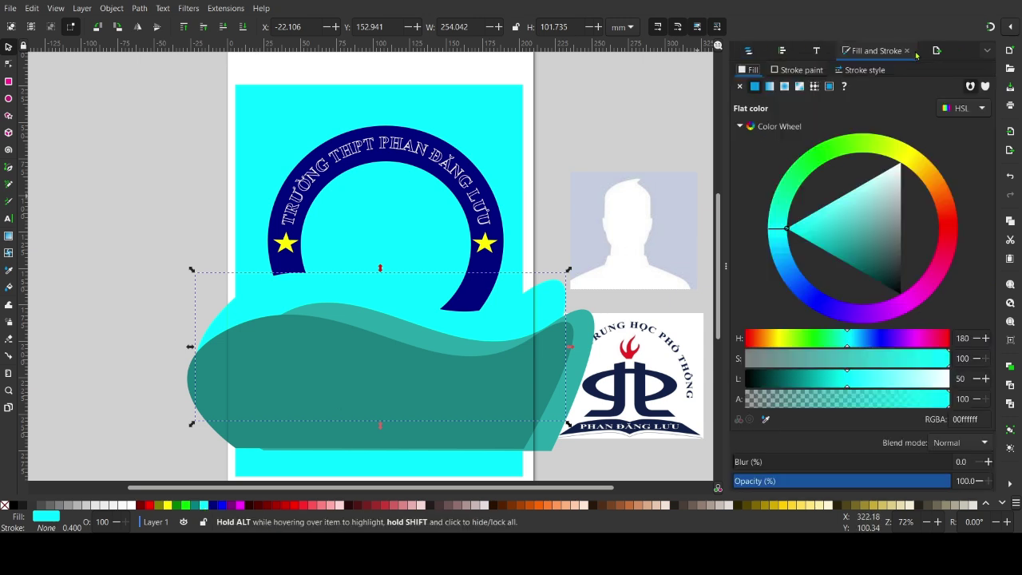
click(832, 247)
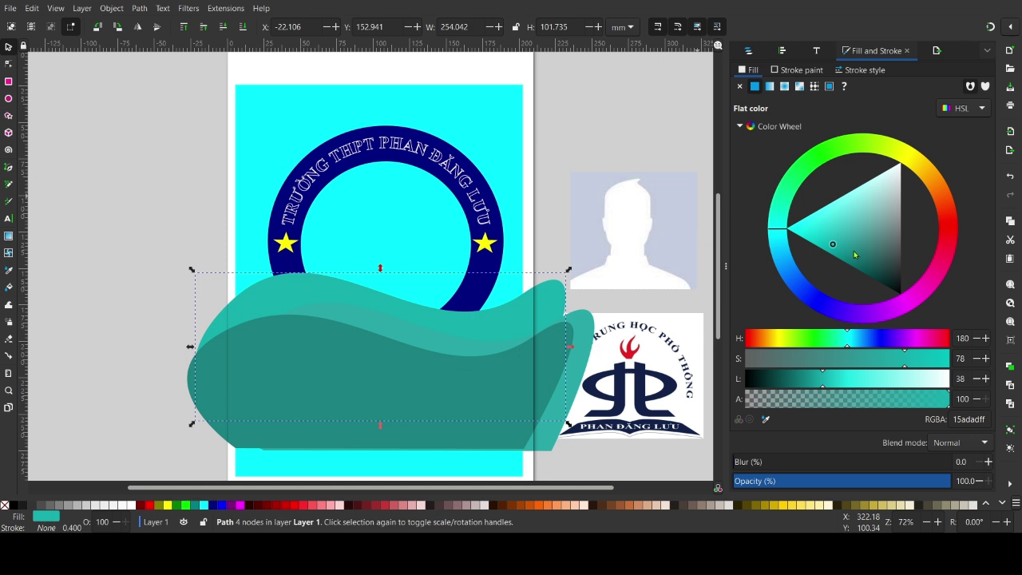
drag(829, 242, 822, 236)
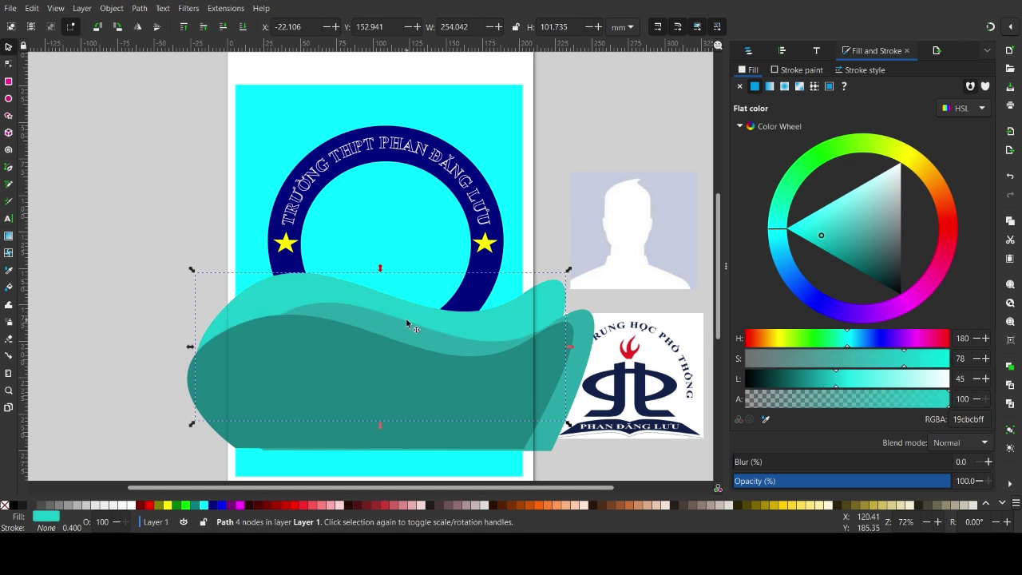
mouse_move(404, 336)
mouse_down()
mouse_move(366, 305)
mouse_move(374, 302)
mouse_up()
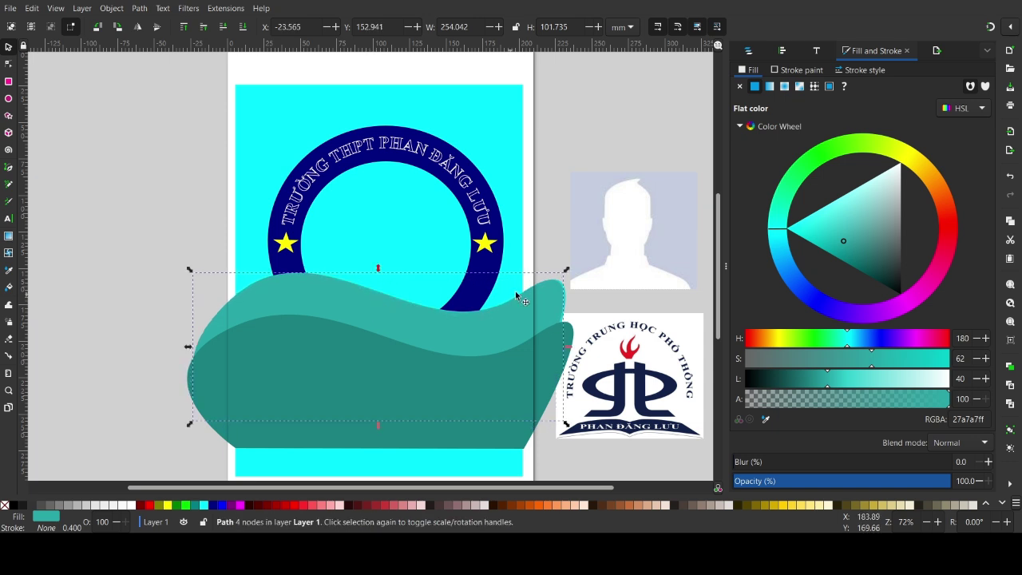
click(8, 64)
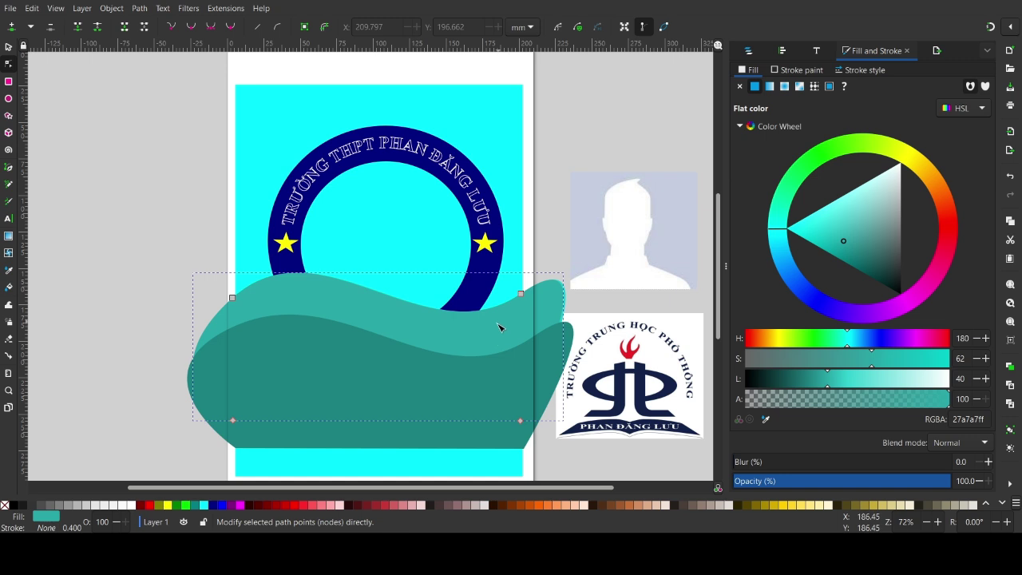
Step: Pull the darker wave's right nodes down-right, then raise the whole wave about 8 mm
click(522, 295)
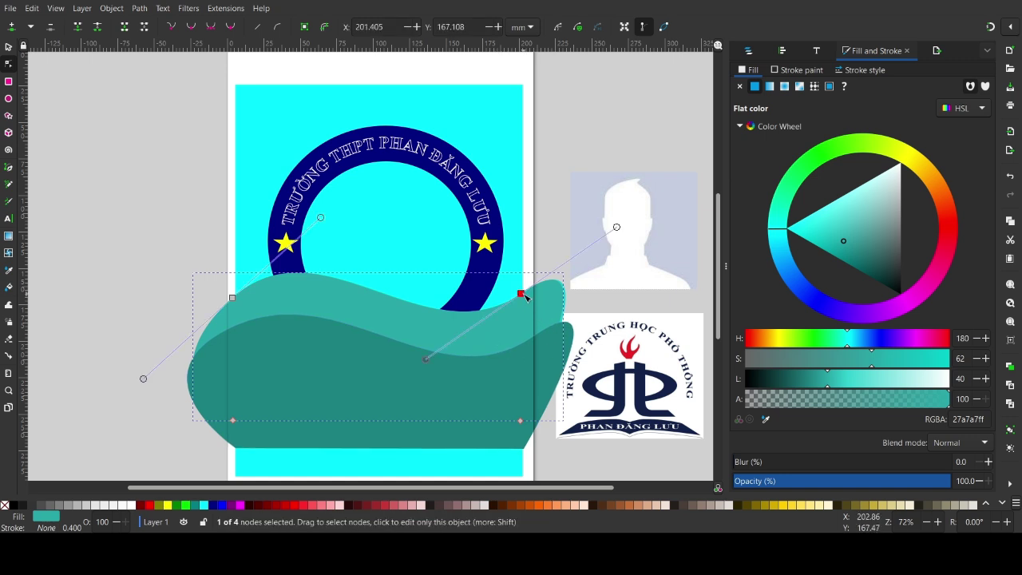
mouse_move(521, 295)
mouse_down()
mouse_move(529, 309)
mouse_move(592, 309)
mouse_move(582, 313)
mouse_up()
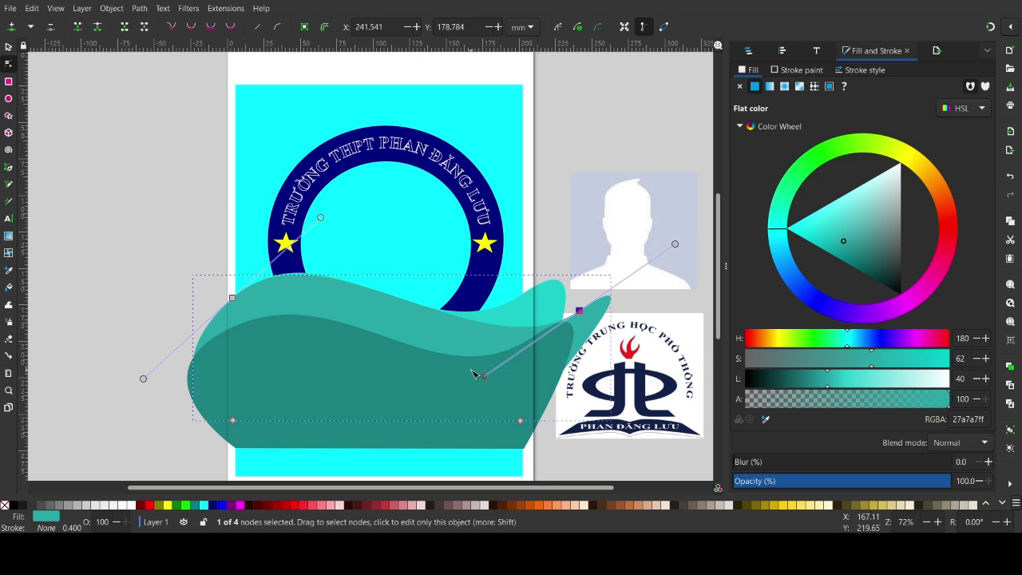
click(376, 365)
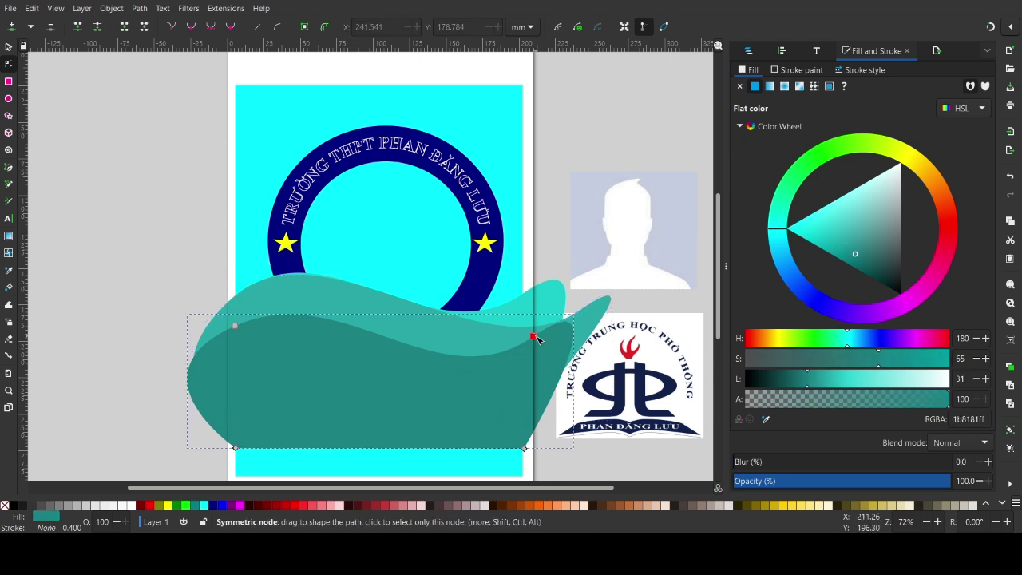
drag(533, 336, 544, 359)
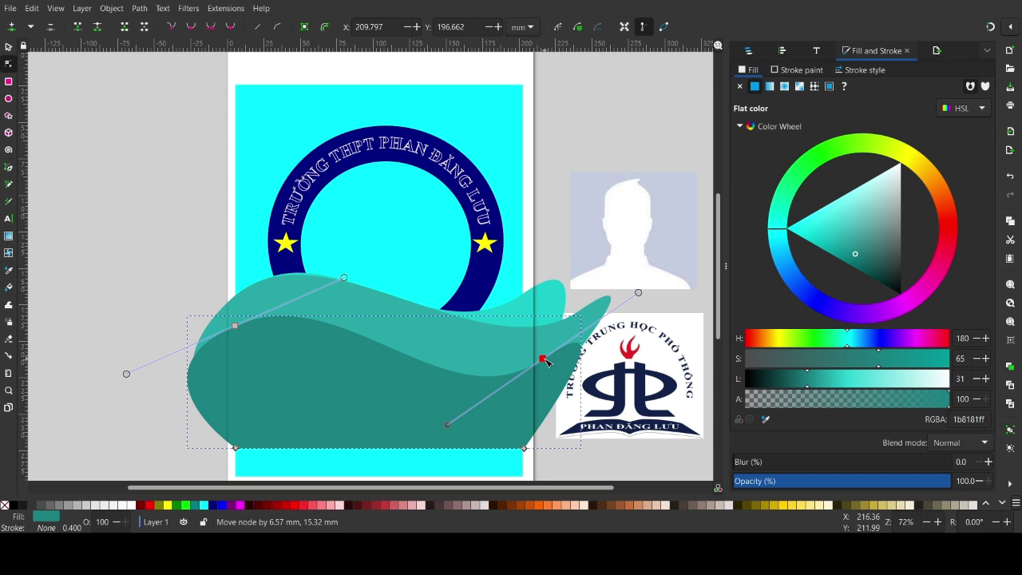
drag(546, 362, 541, 362)
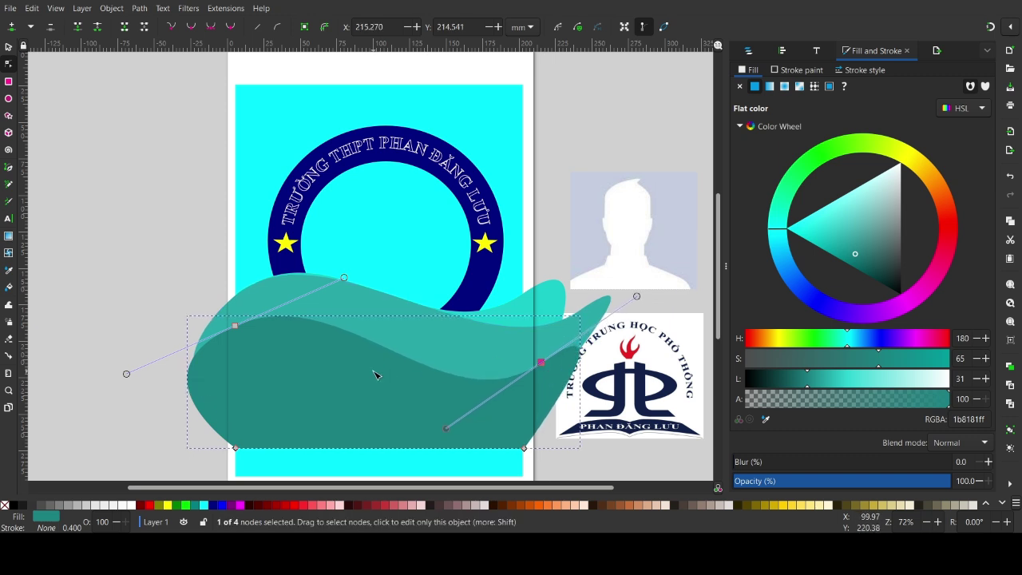
click(311, 364)
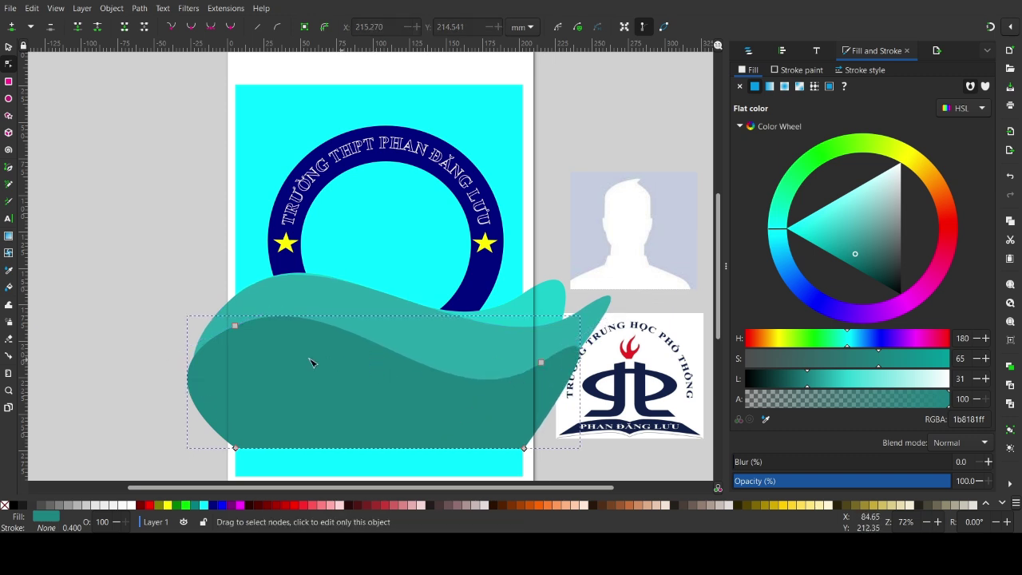
click(13, 47)
drag(373, 378, 374, 353)
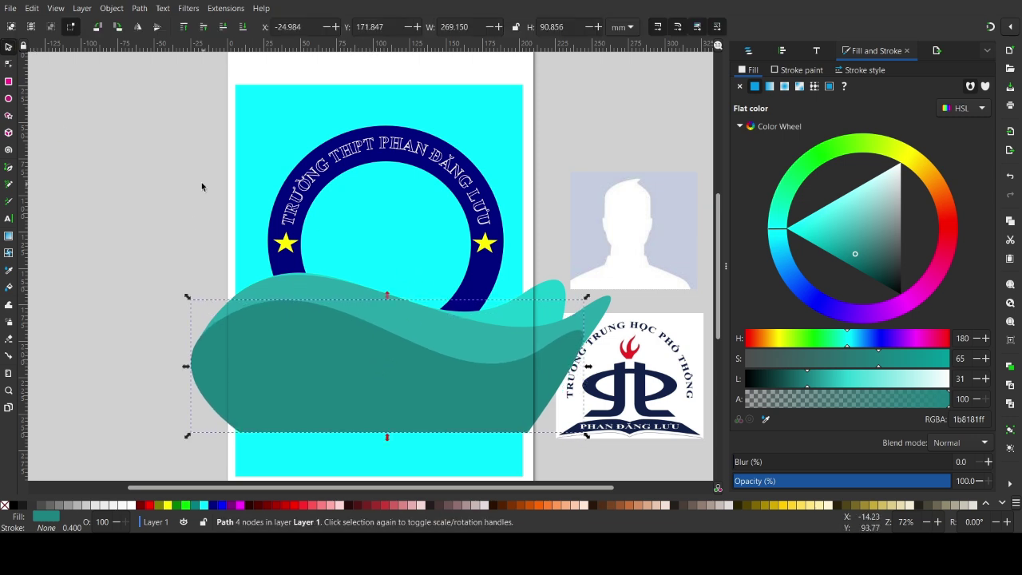
Step: Bring the school logo to the top, set it on the waves, and scale it to about 49.3 × 40.9 mm
click(205, 192)
click(661, 388)
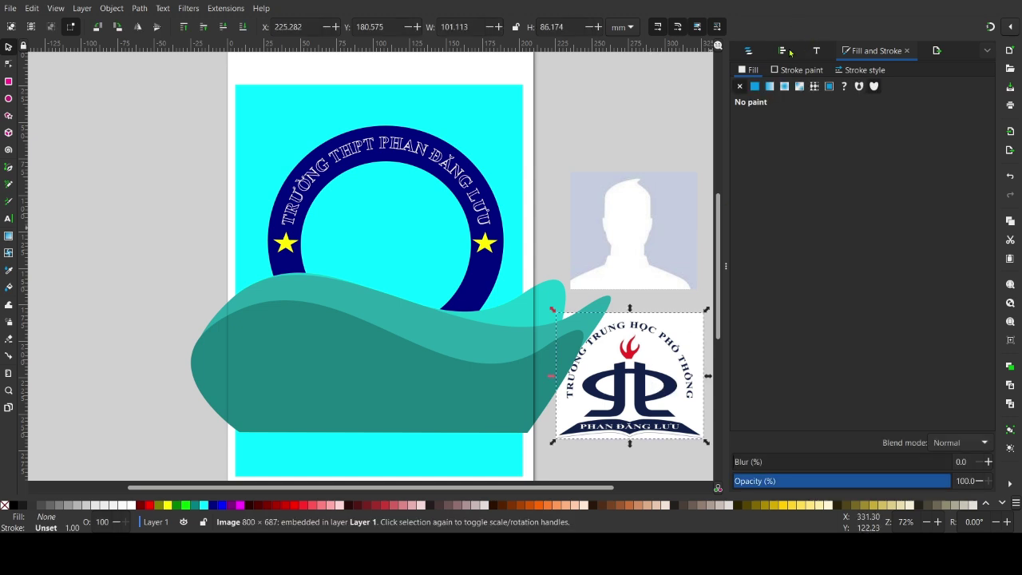
click(761, 53)
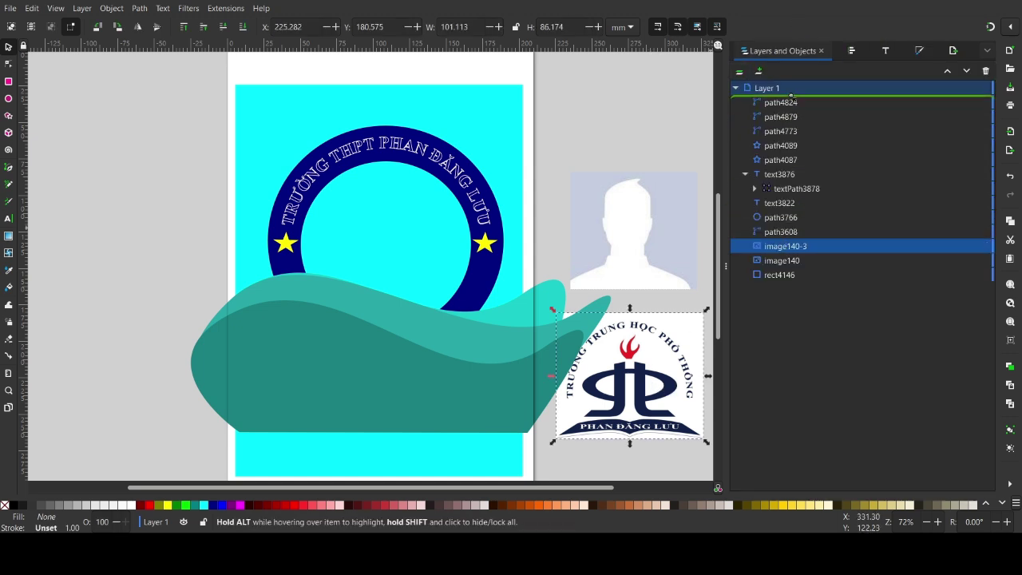
drag(785, 246, 791, 102)
drag(620, 405, 334, 343)
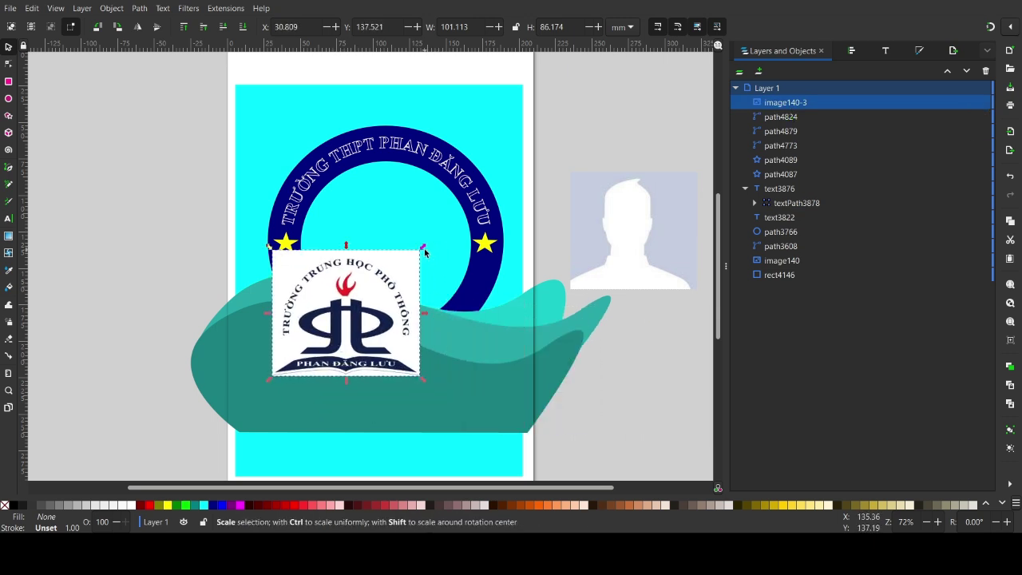
mouse_move(424, 252)
mouse_down()
mouse_move(341, 328)
mouse_move(356, 362)
mouse_move(357, 328)
mouse_up()
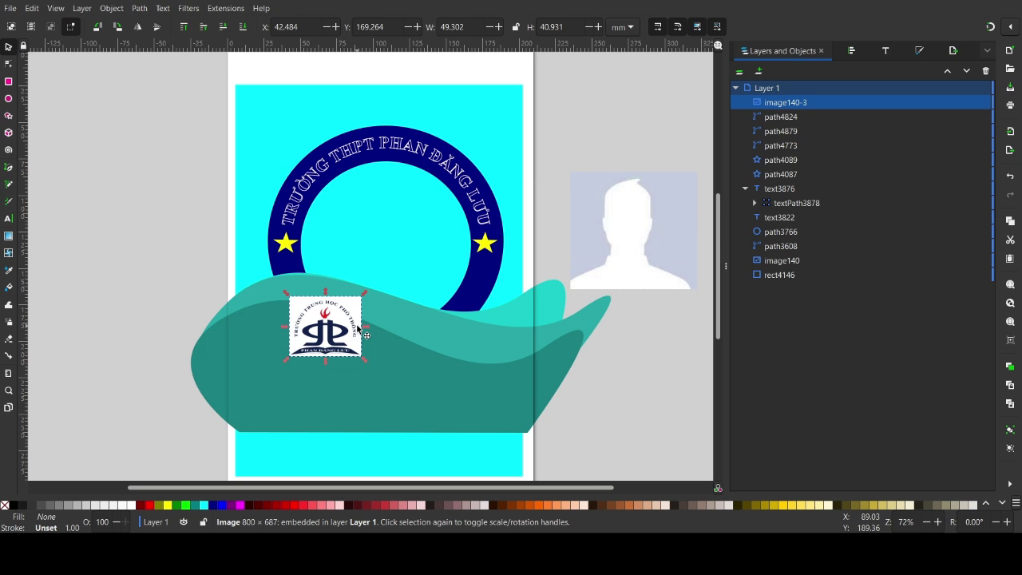
click(136, 200)
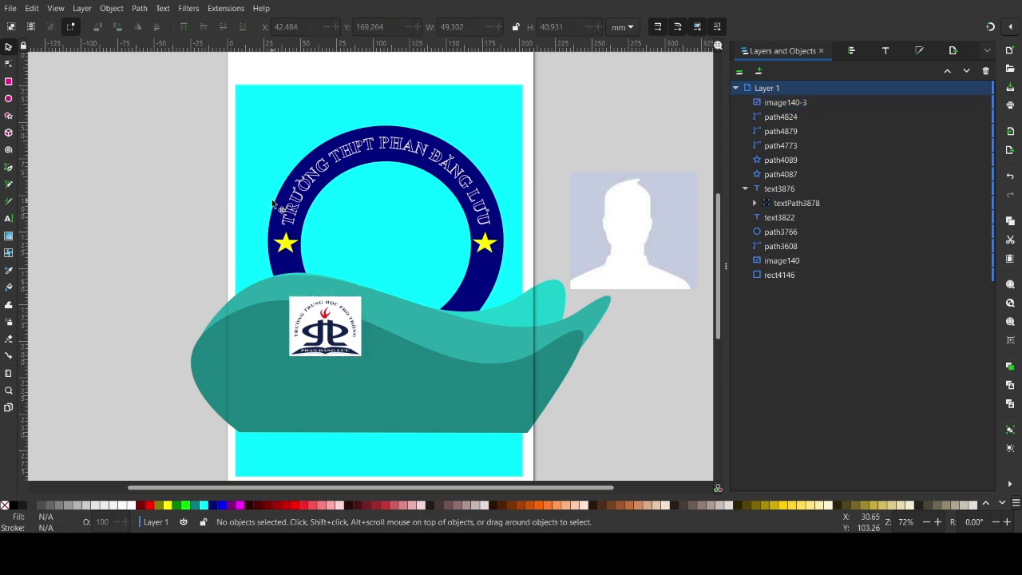
Step: Draw a square-cornered rectangle left of the page and fill it yellow
click(8, 82)
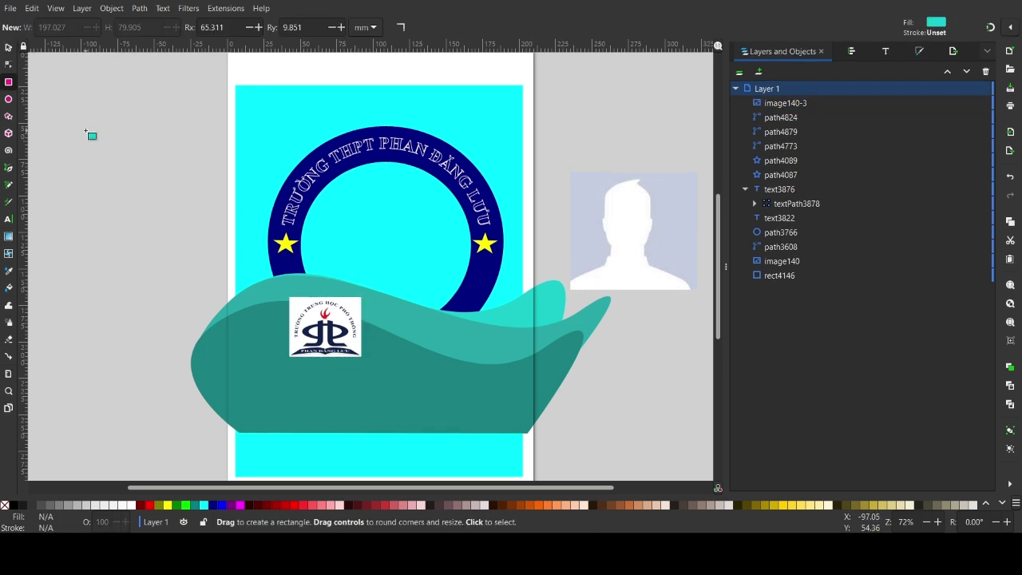
drag(83, 142, 164, 225)
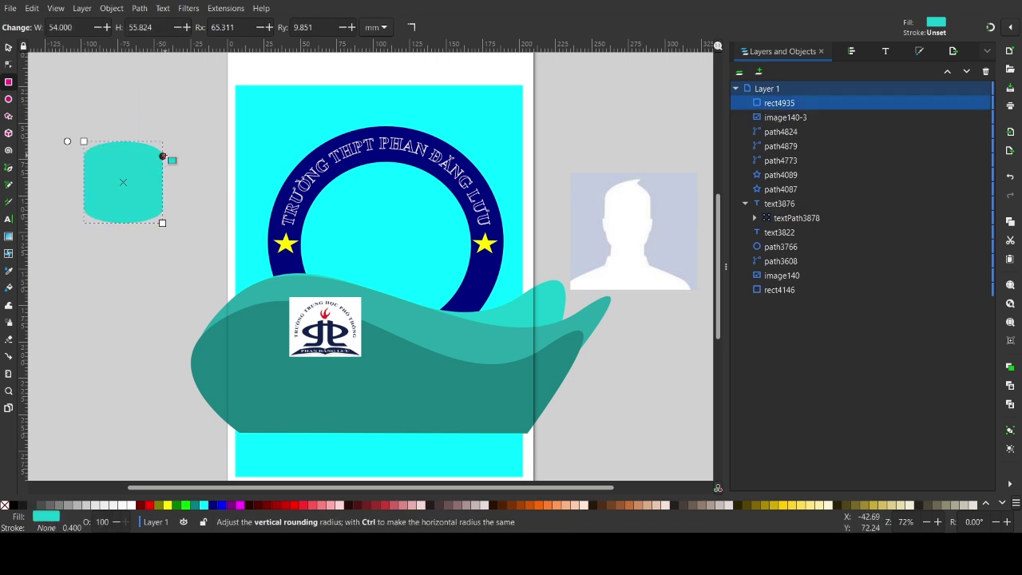
mouse_move(163, 156)
mouse_down()
mouse_move(162, 141)
mouse_move(175, 147)
mouse_up()
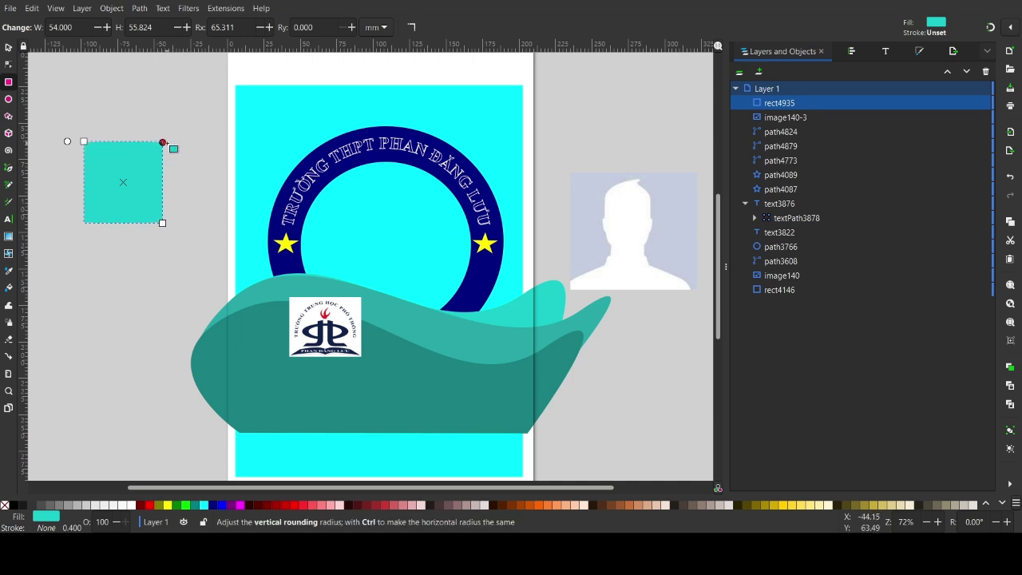
click(167, 504)
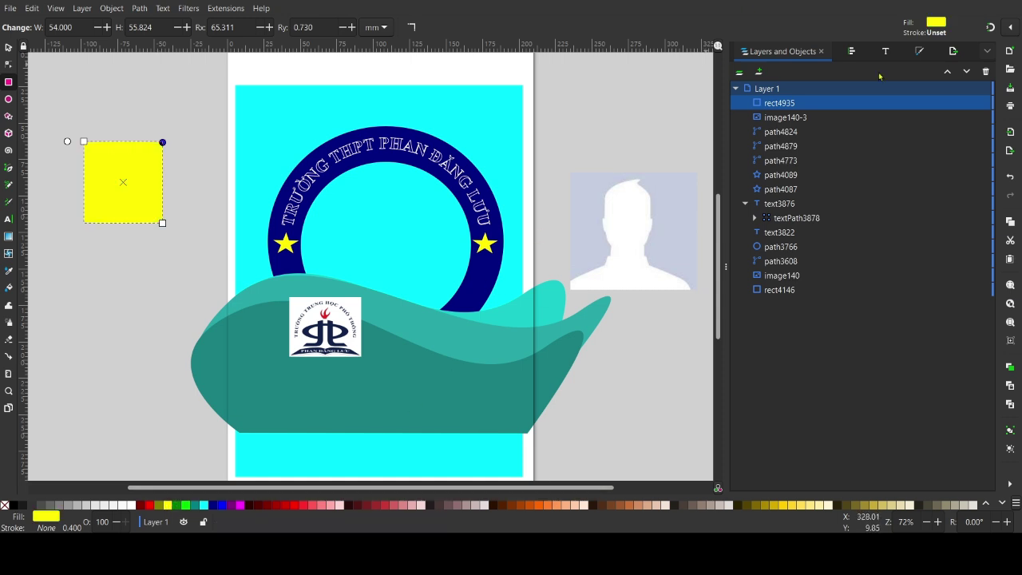
Step: Tune the fill to yellow e7e616 in Fill and Stroke and move the rectangle slightly down
click(914, 54)
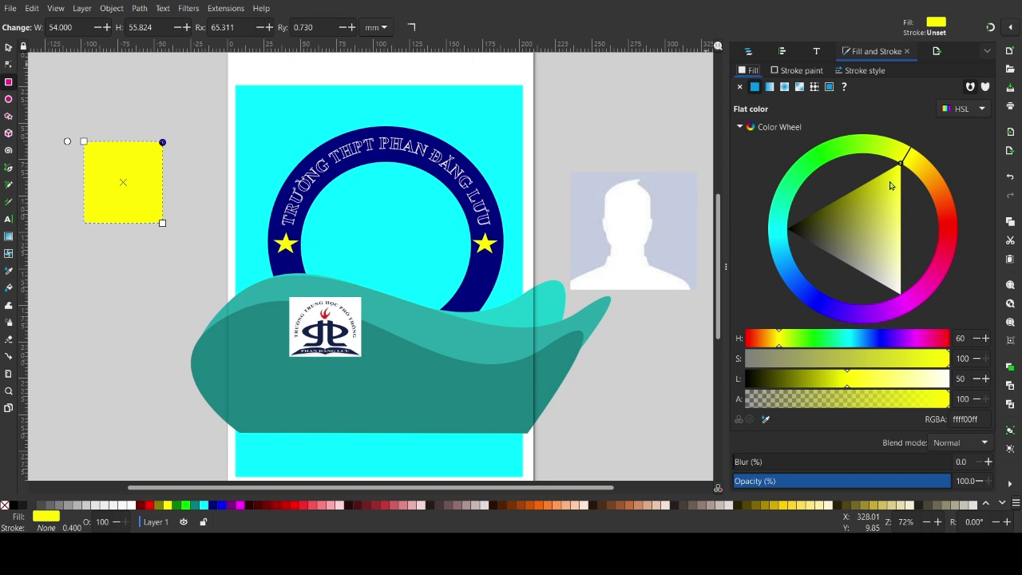
drag(891, 186, 888, 179)
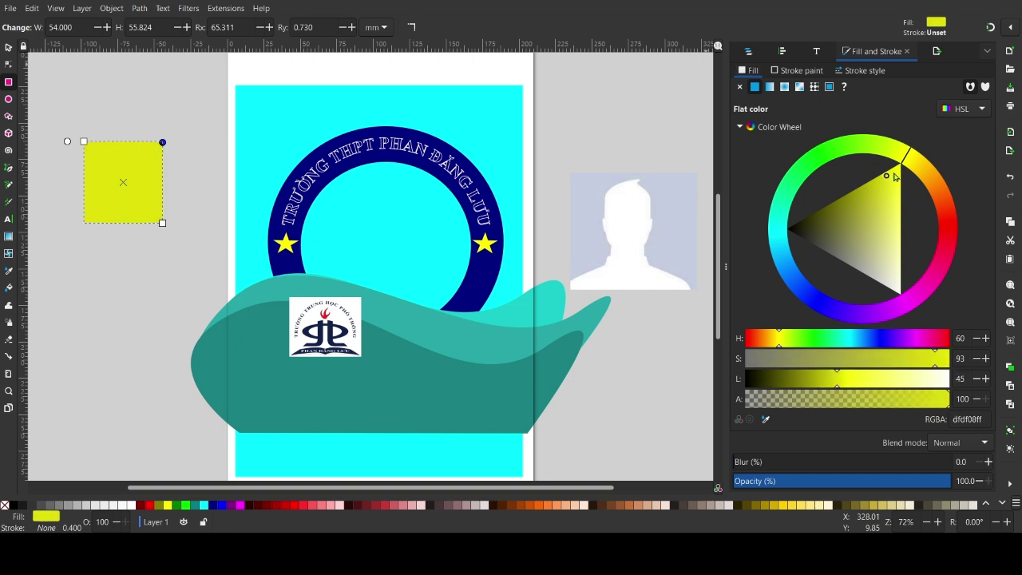
click(895, 174)
click(891, 181)
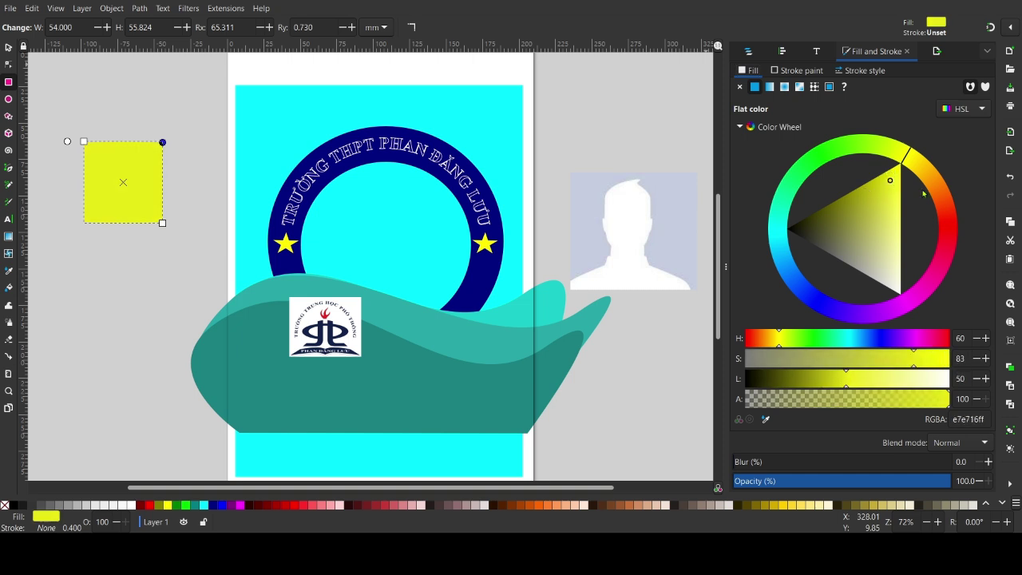
click(950, 229)
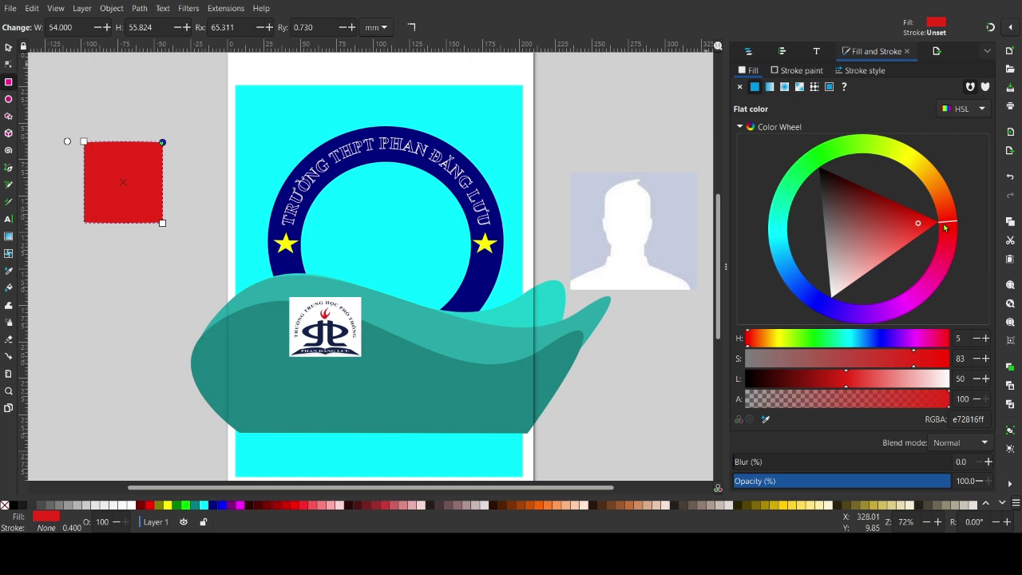
click(909, 158)
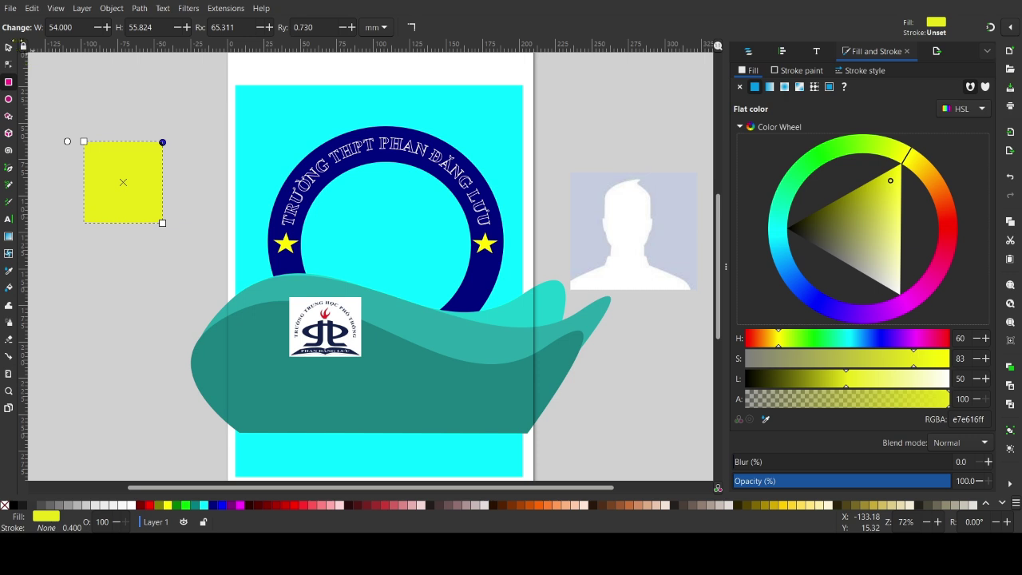
key(s)
drag(136, 179, 145, 243)
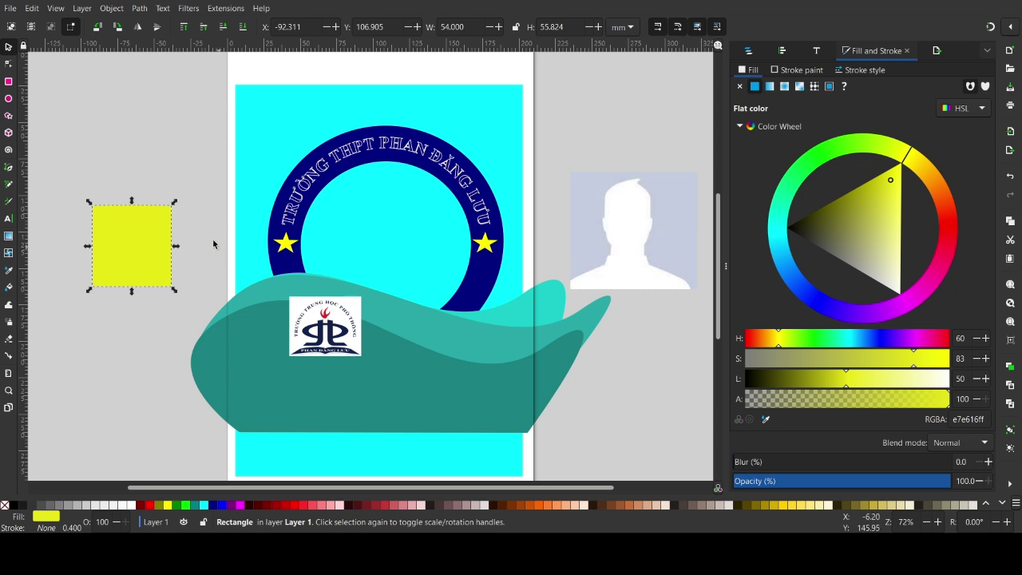
Step: Shrink the yellow rectangle's copy, fill it white, and resize it to 47.068 × 48.527 mm inside
drag(171, 289, 163, 282)
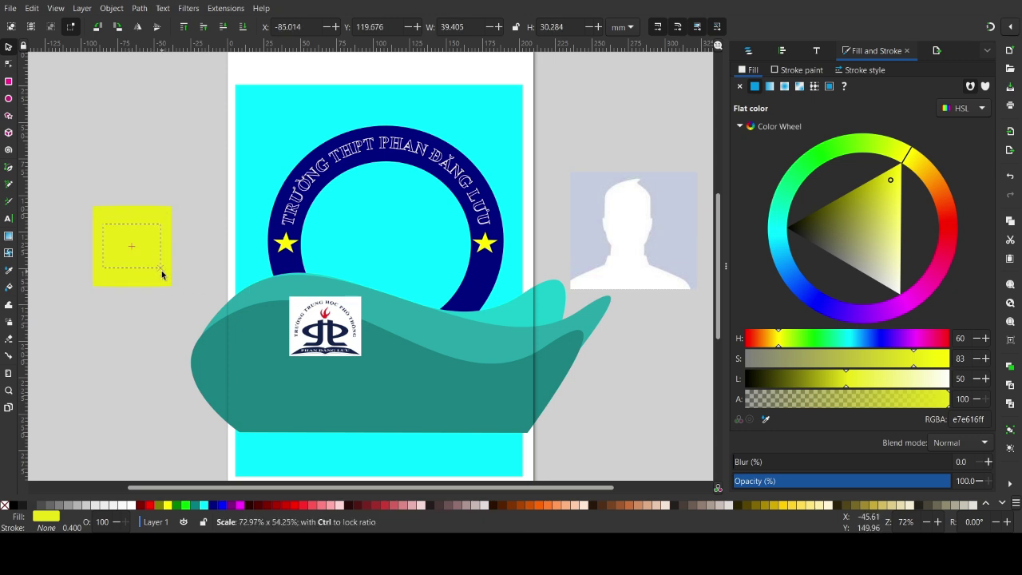
click(128, 505)
drag(167, 275, 171, 286)
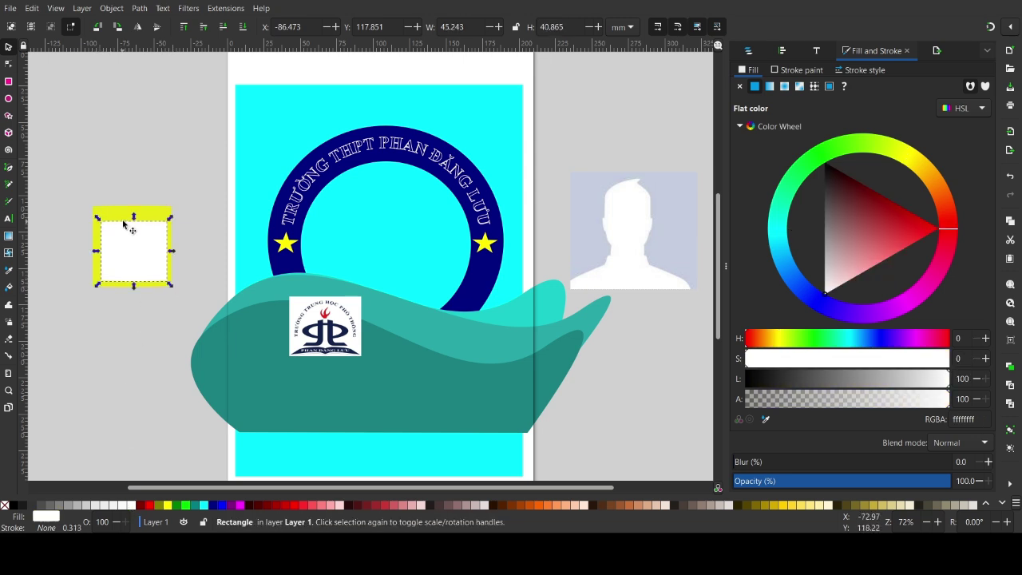
drag(134, 216, 132, 201)
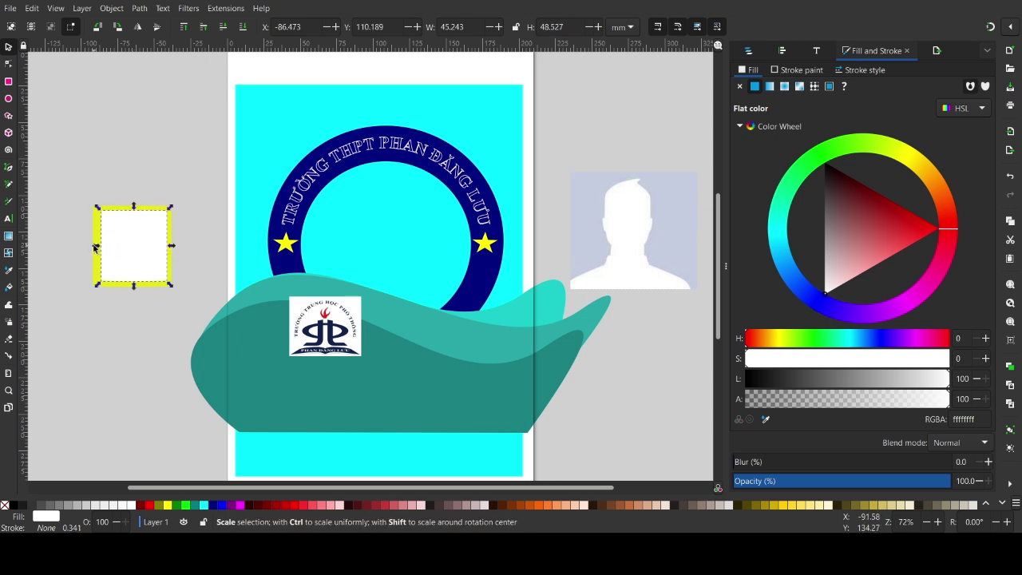
drag(96, 245, 91, 248)
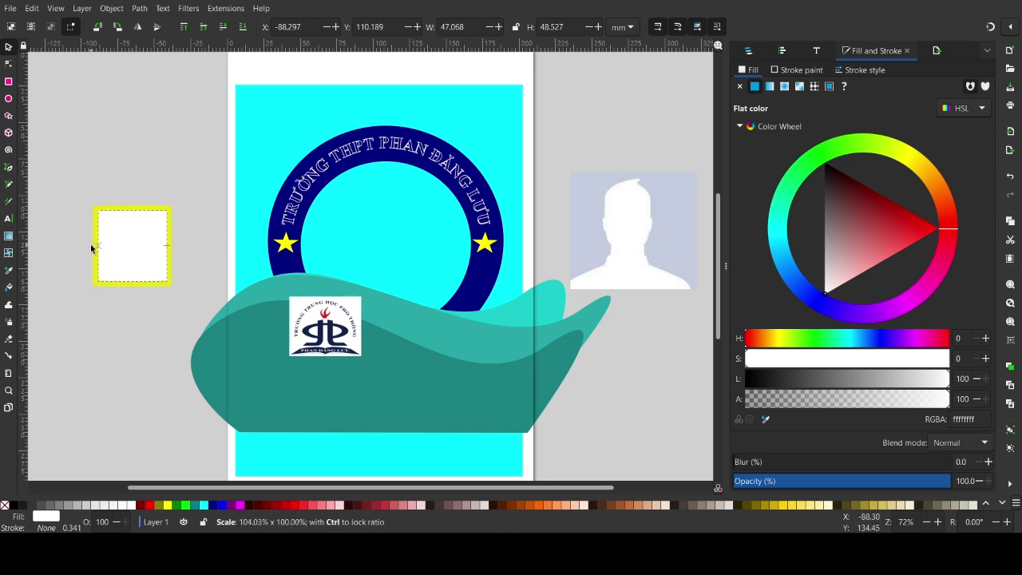
drag(91, 247, 91, 249)
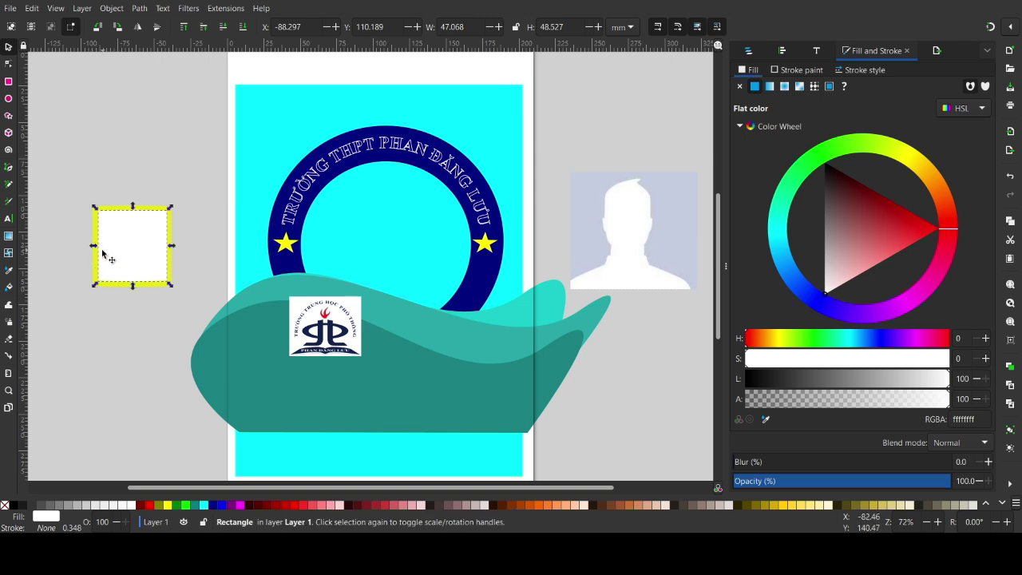
click(118, 319)
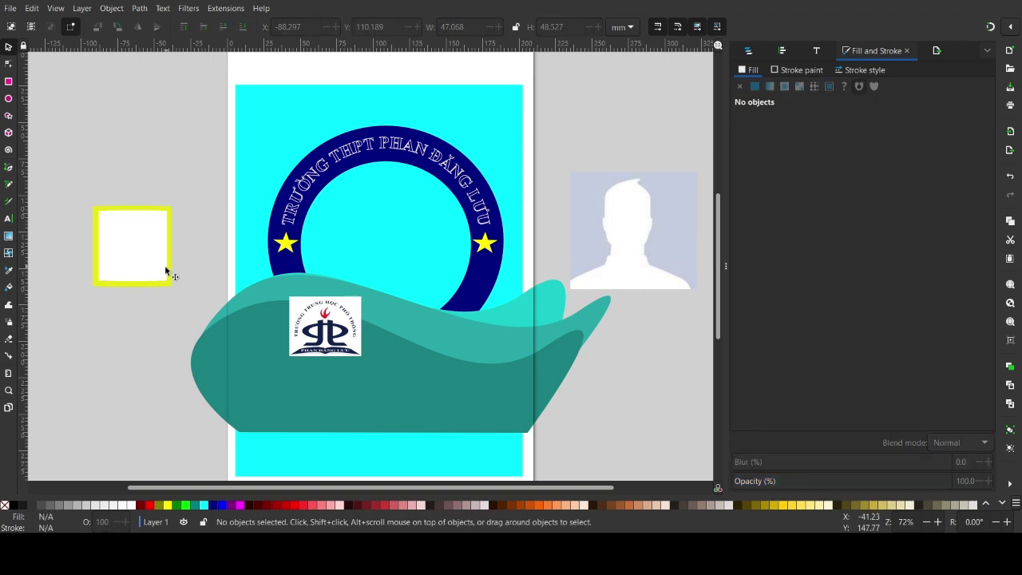
click(137, 250)
drag(56, 166, 209, 308)
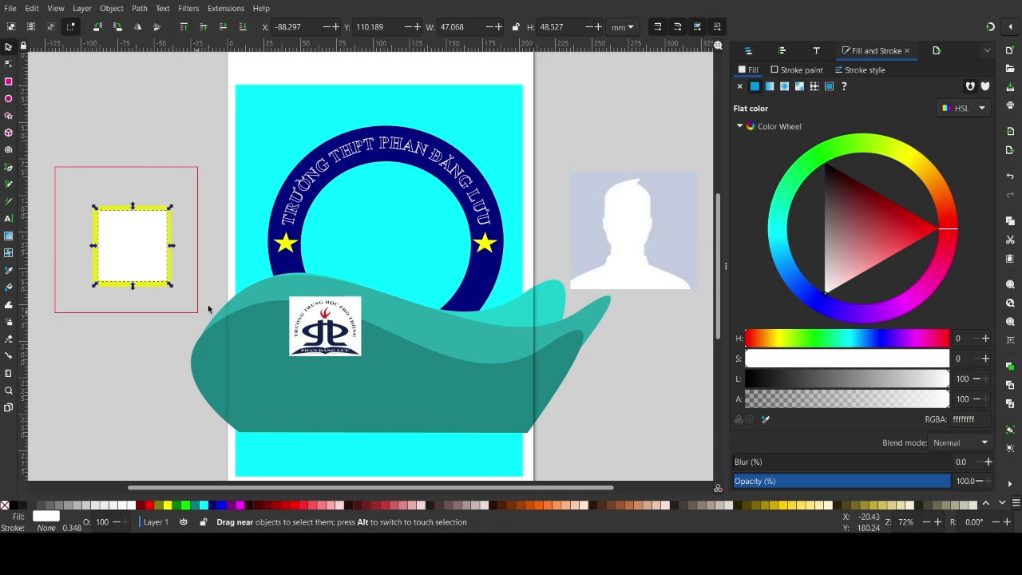
Step: Select the yellow and white rectangles and centre them horizontally with Align
click(217, 158)
drag(71, 162, 194, 298)
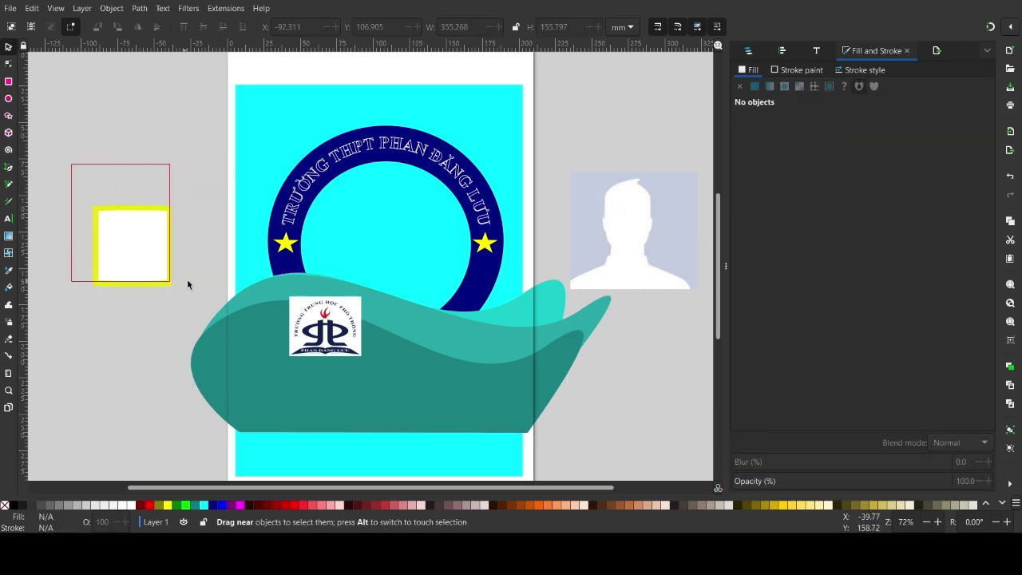
click(187, 175)
drag(82, 172, 177, 292)
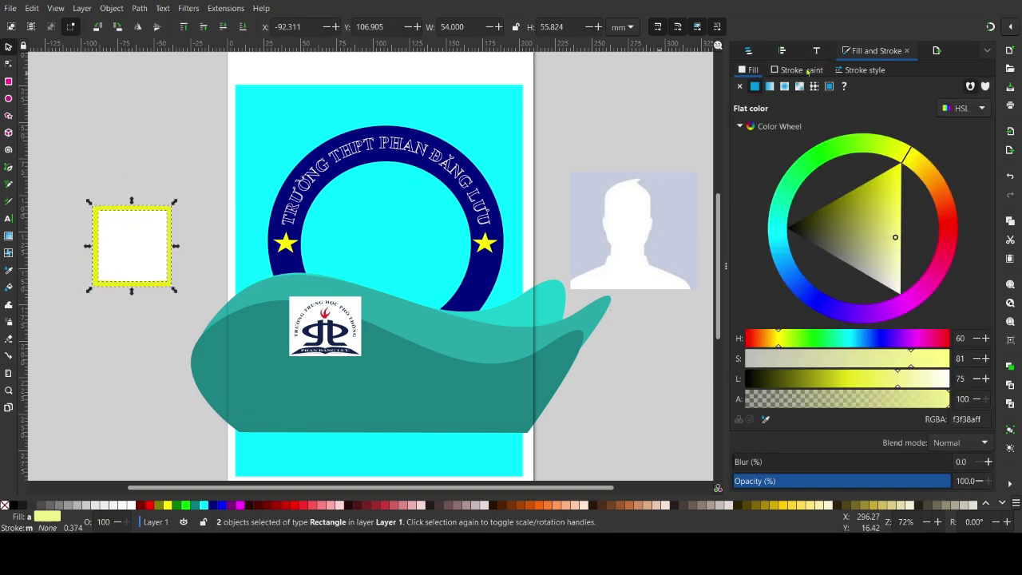
click(786, 52)
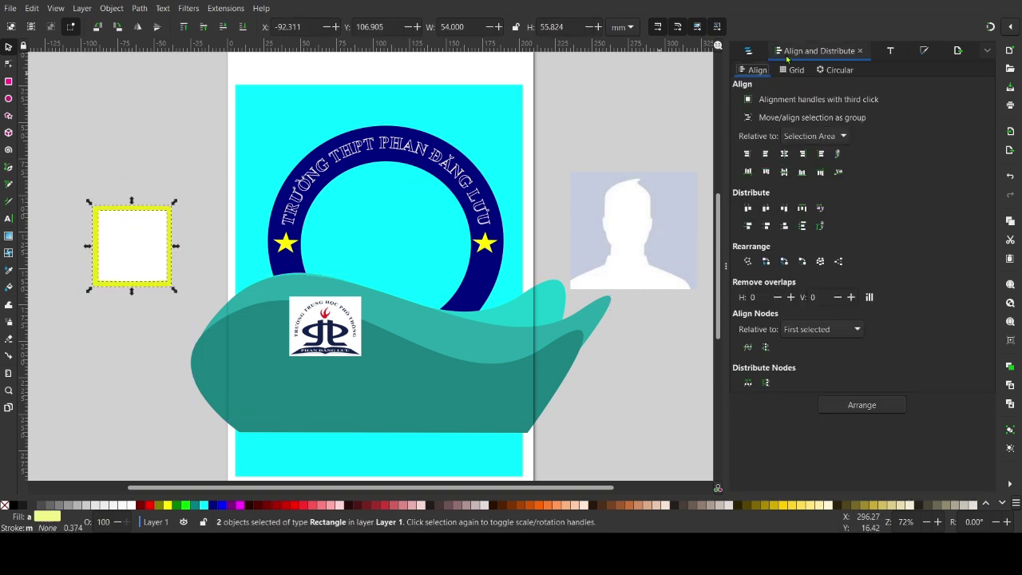
click(784, 155)
Step: Cut the white square out of the yellow one and shift the hollow frame slightly upward
click(169, 122)
click(129, 214)
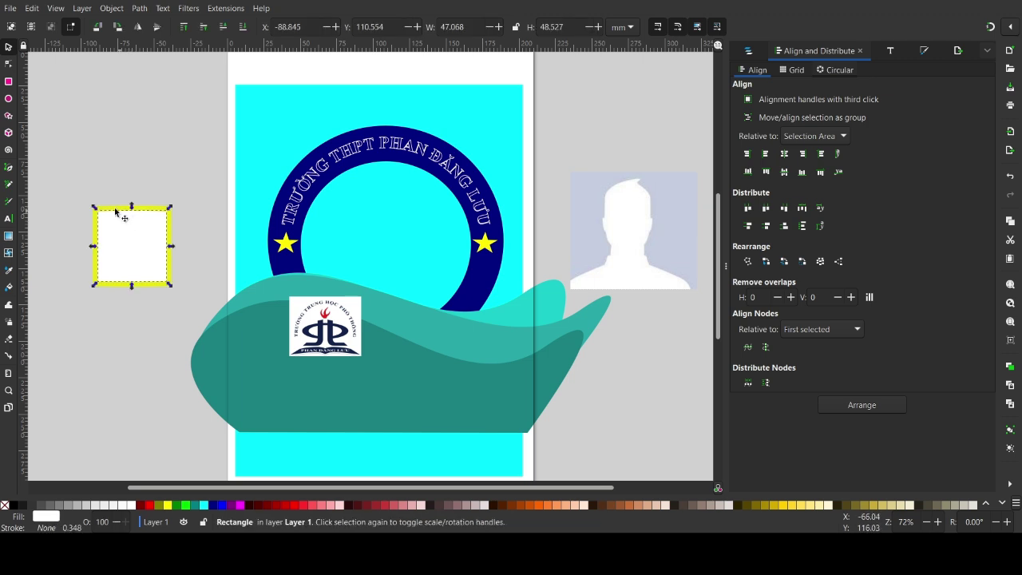
click(106, 192)
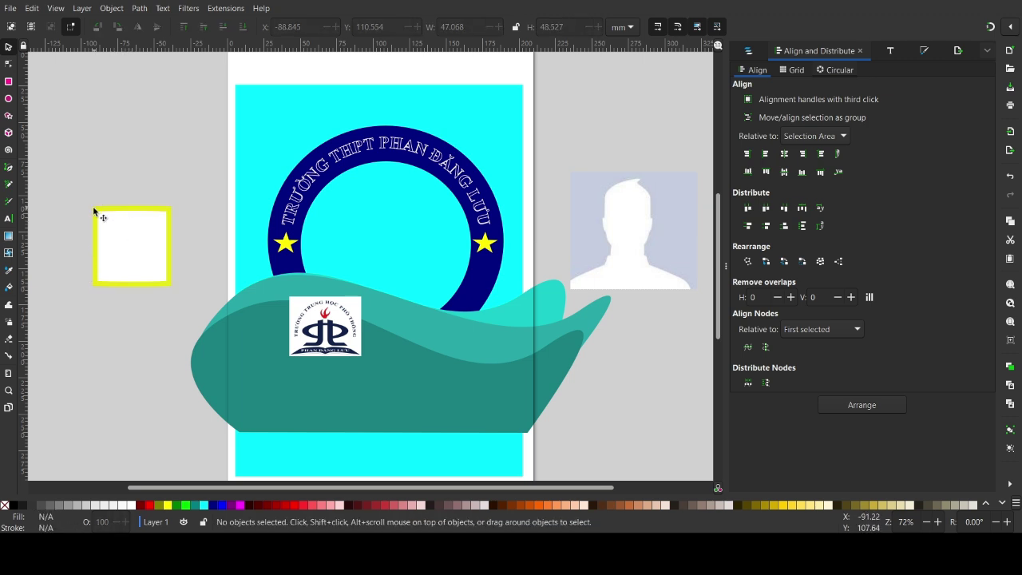
click(97, 213)
click(119, 200)
click(95, 212)
shift+click(132, 226)
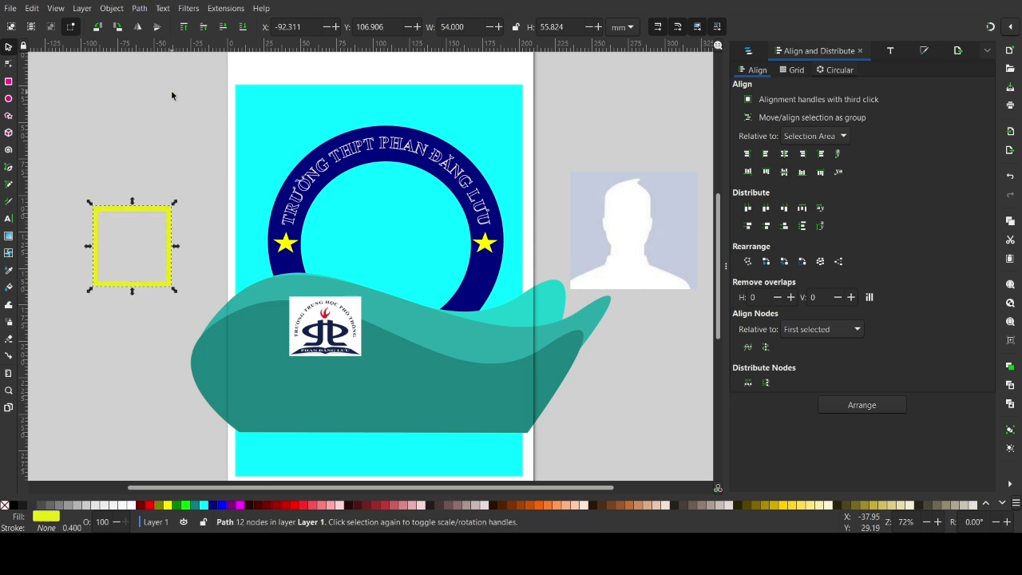
drag(170, 210, 159, 129)
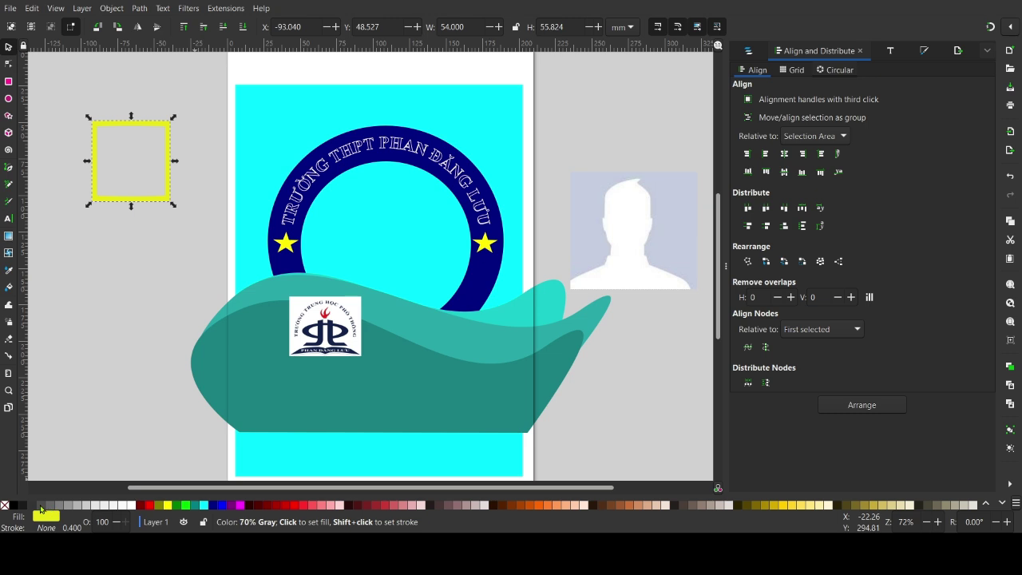
Step: Fill the frame copy 70% gray and offset the yellow frame above it as a shadow
click(41, 509)
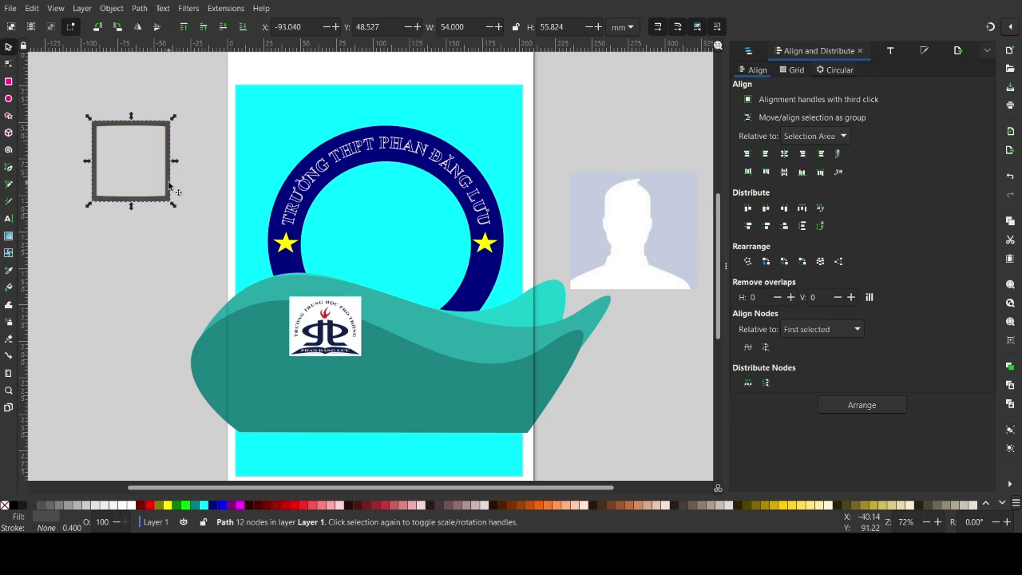
click(749, 51)
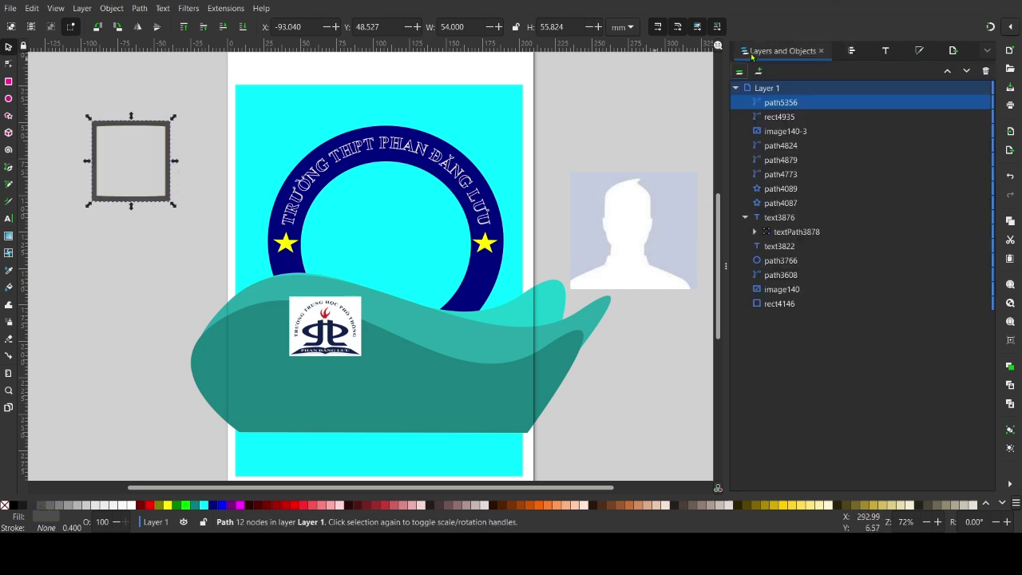
click(786, 118)
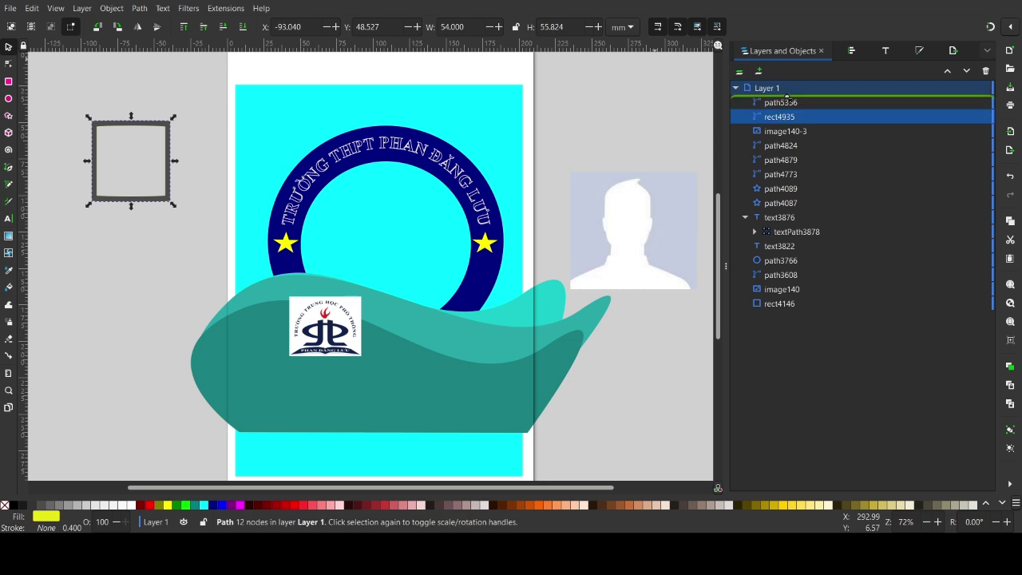
drag(784, 118, 789, 99)
drag(160, 128, 158, 122)
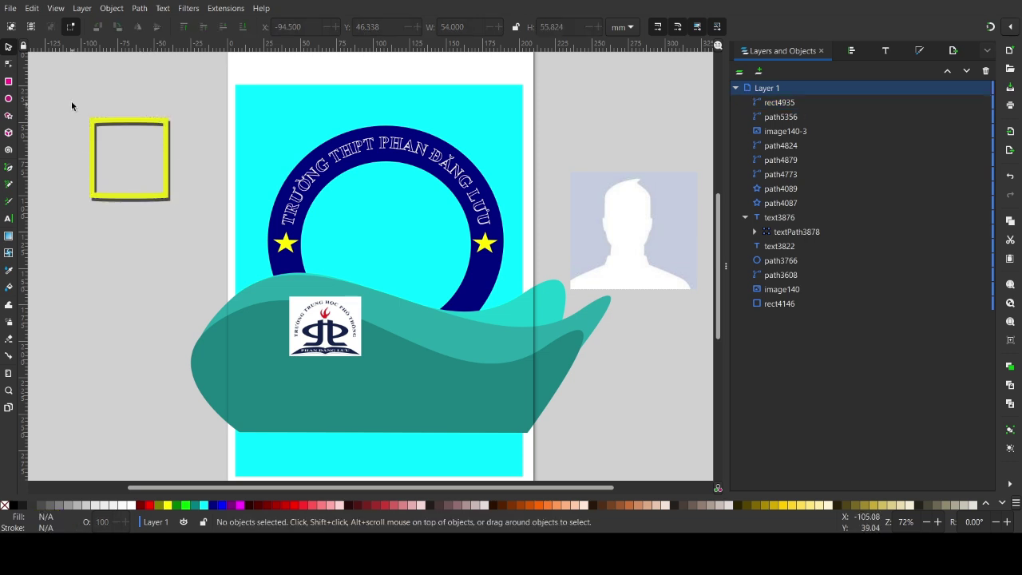
Step: Group the yellow frame with its shadow and stack the school logo above the group
drag(71, 101, 214, 234)
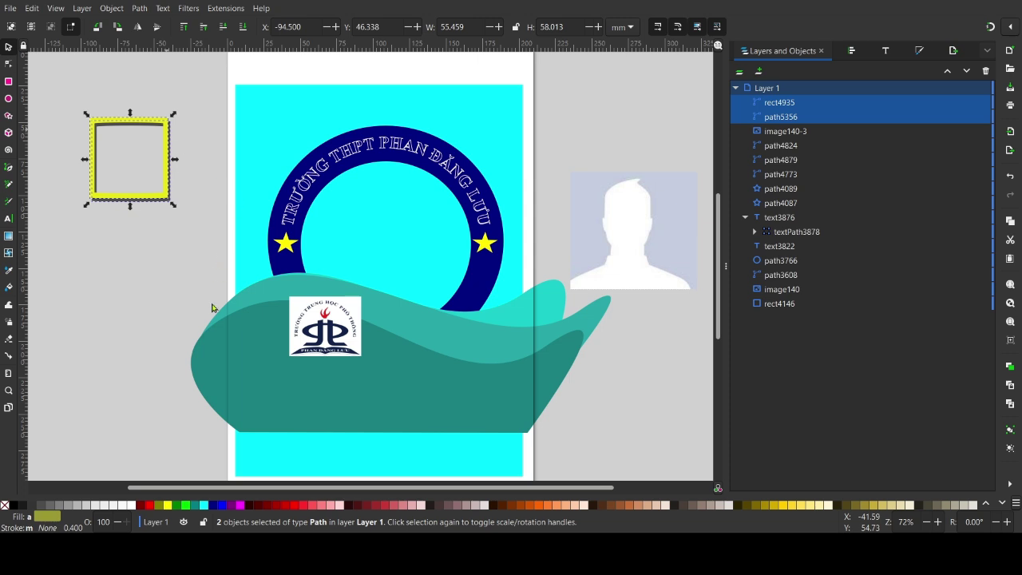
key(ctrl+g)
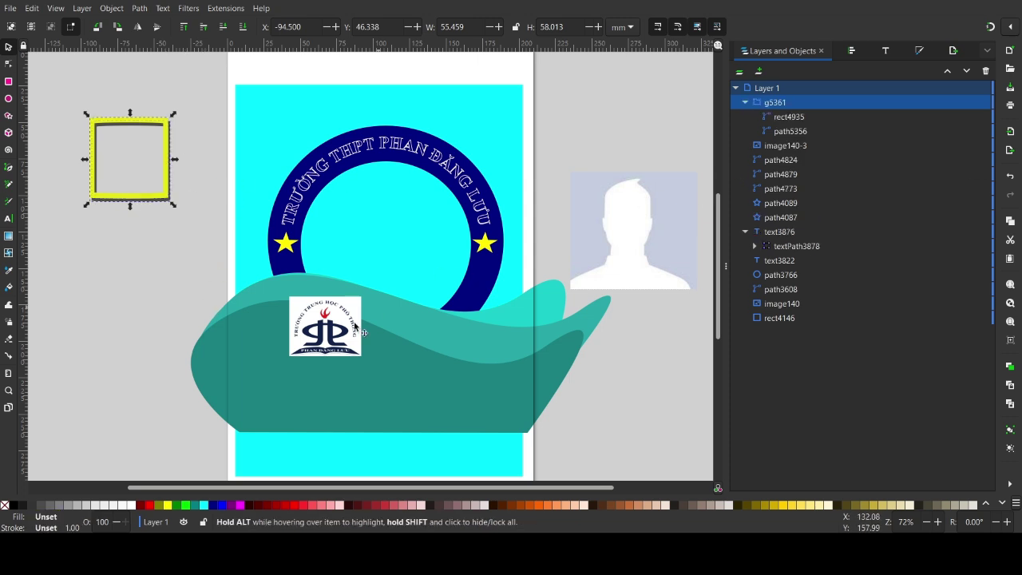
click(787, 146)
mouse_move(789, 147)
mouse_down()
mouse_move(796, 97)
mouse_move(808, 99)
mouse_up()
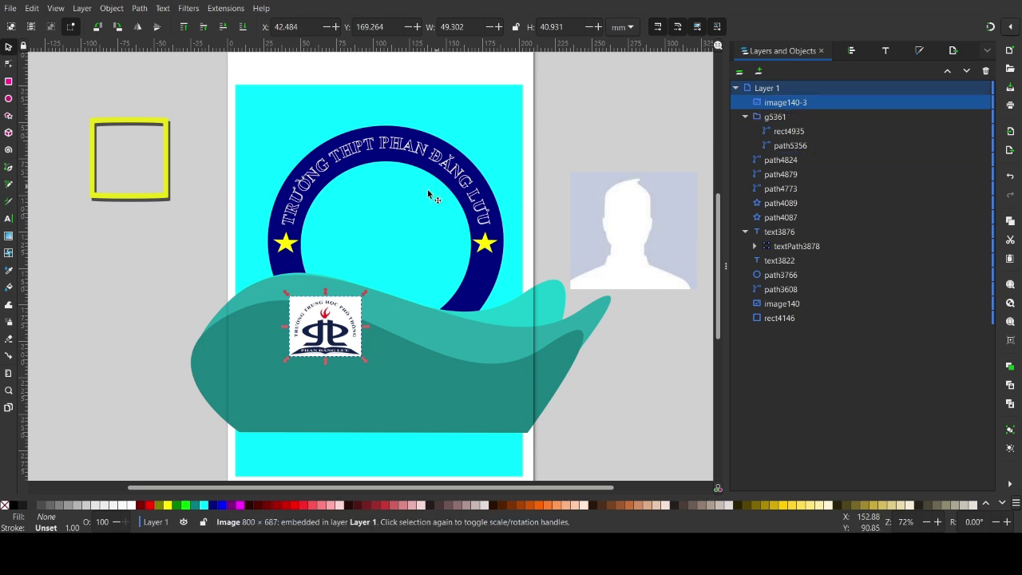
click(167, 189)
Step: Enter the frame group and inspect the yellow frame's nodes
click(229, 254)
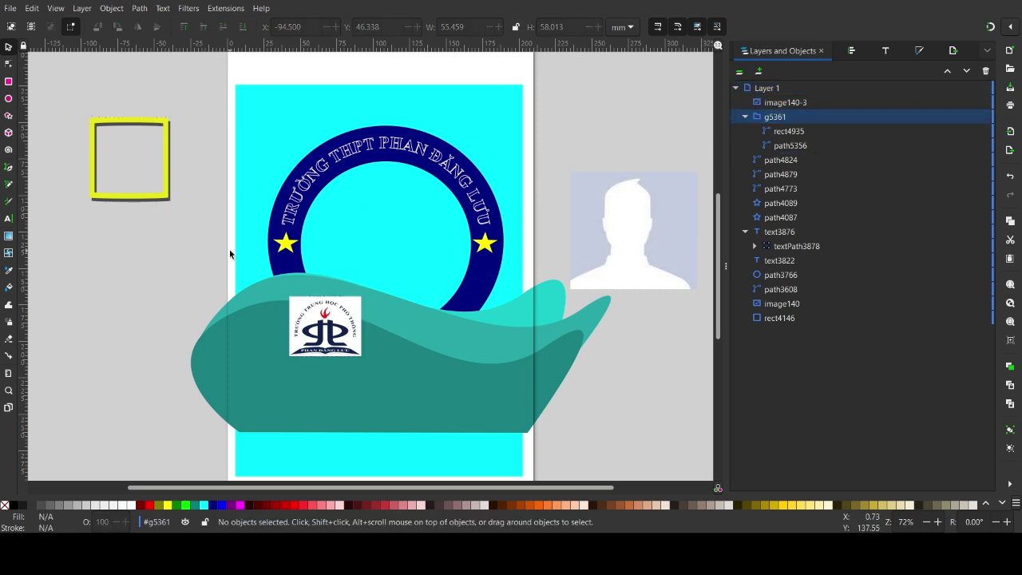
double_click(157, 202)
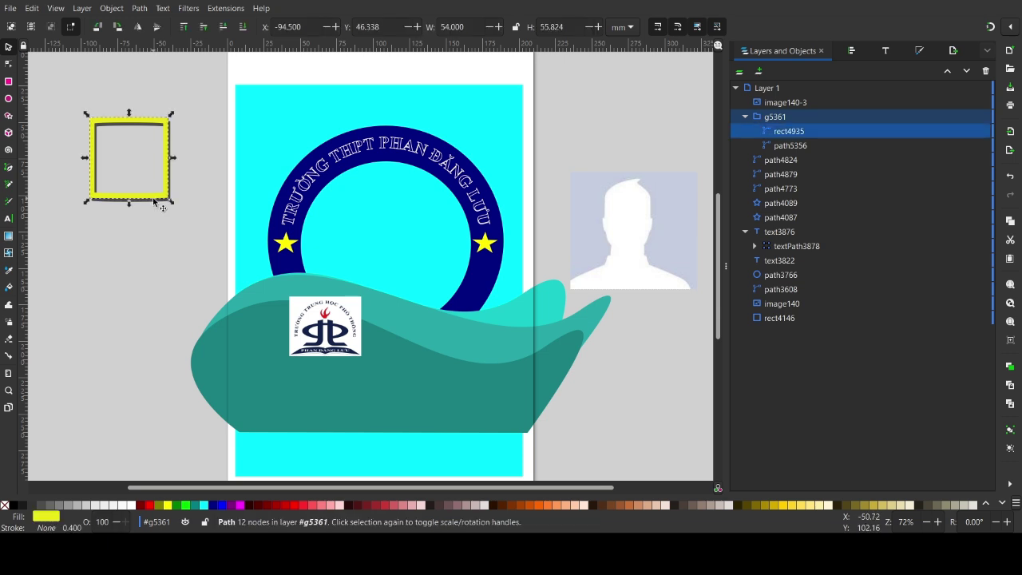
key(n)
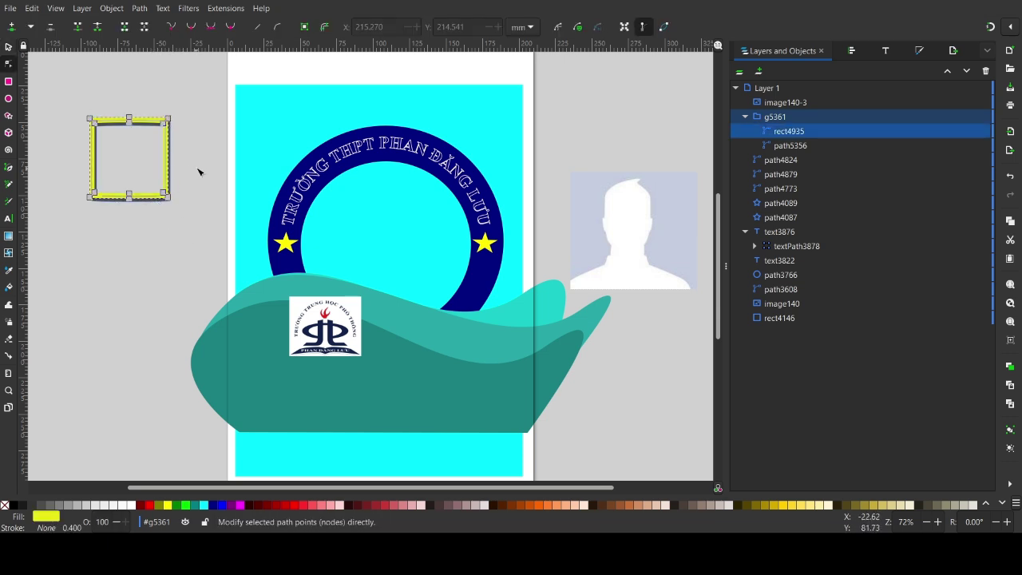
click(200, 163)
click(127, 124)
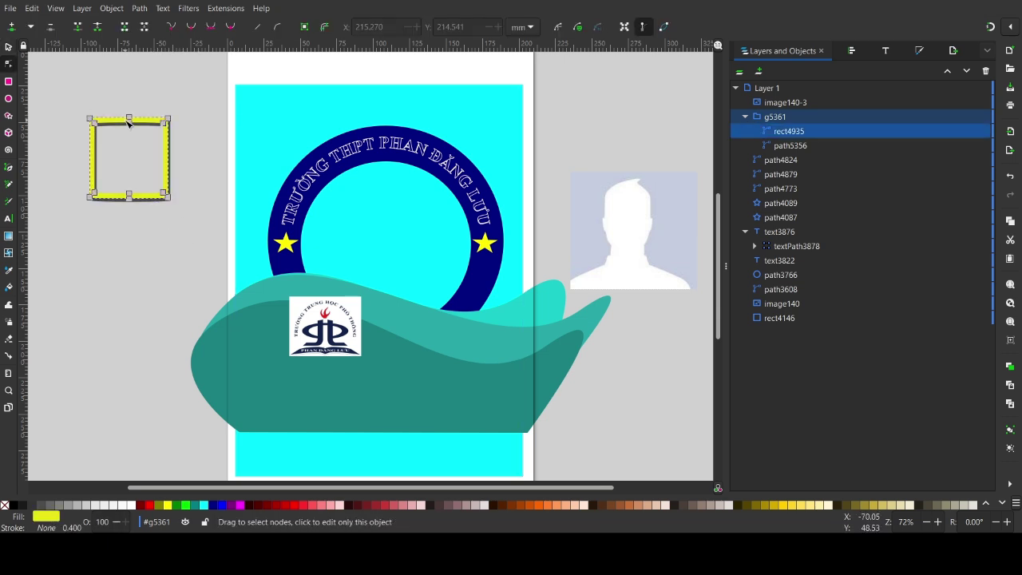
click(118, 125)
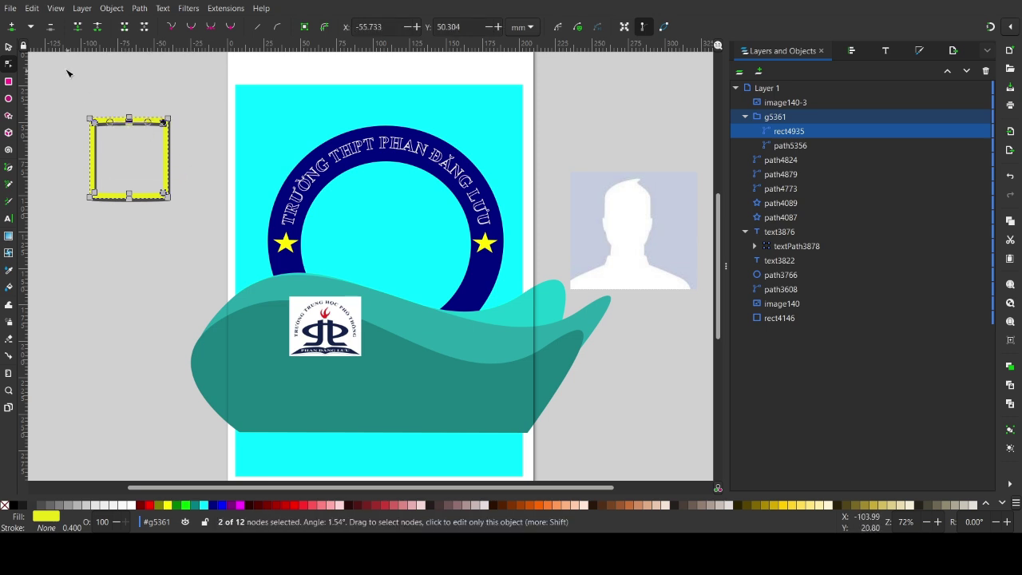
Step: Select the yellow frame and its gray shadow and group them together
click(8, 47)
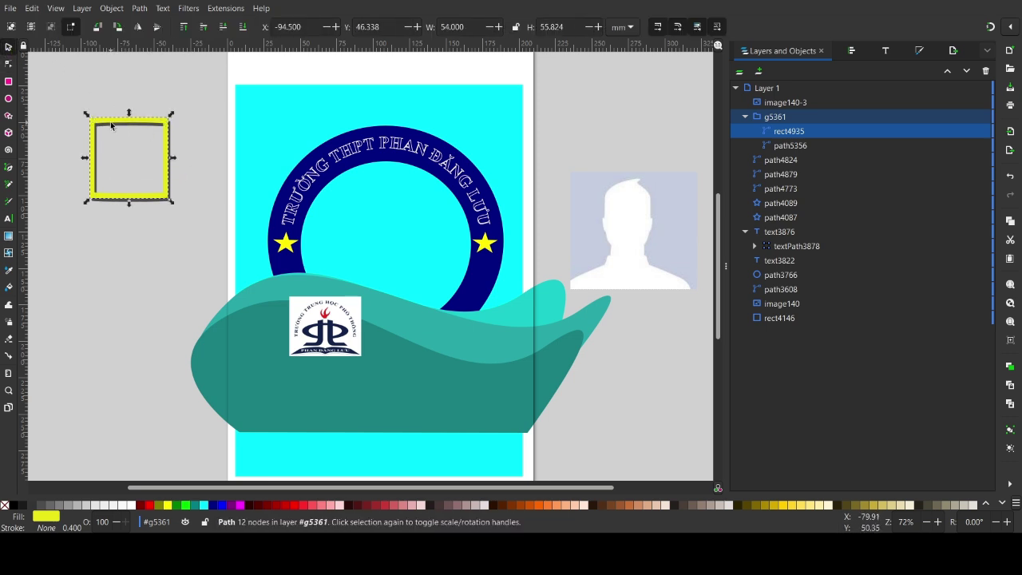
drag(112, 125, 210, 196)
key(ctrl+z)
drag(70, 77, 214, 249)
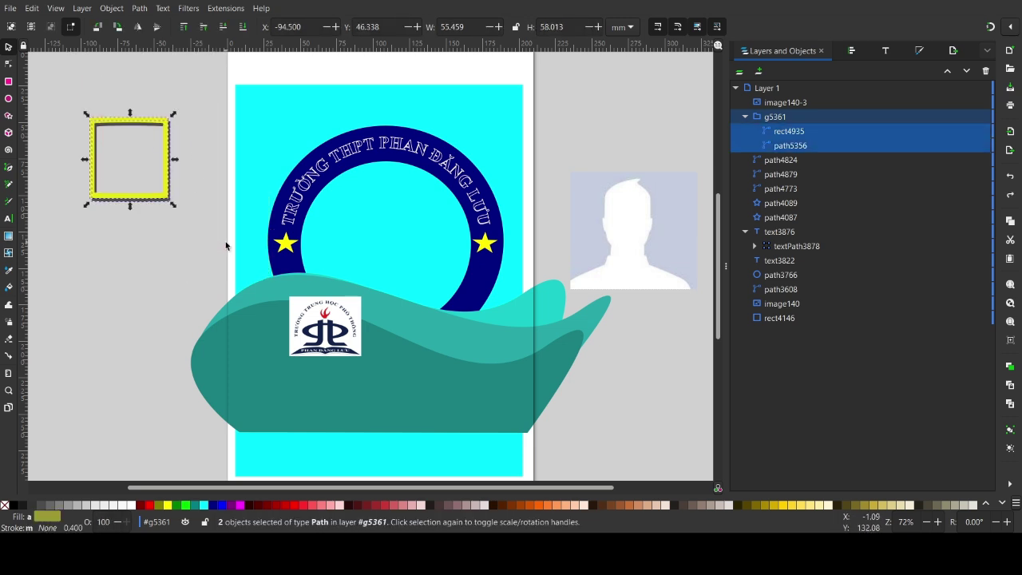
key(ctrl+g)
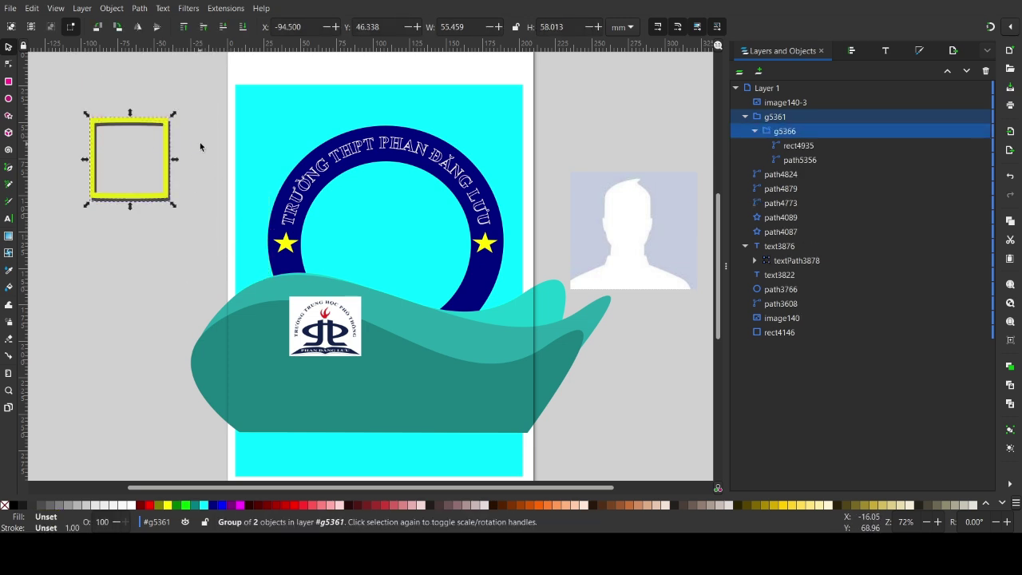
click(143, 124)
Step: Move the frame group onto the school logo and resize the logo to 51.491 × 48.958 mm
mouse_move(141, 120)
mouse_down()
mouse_move(246, 234)
mouse_move(343, 305)
mouse_up()
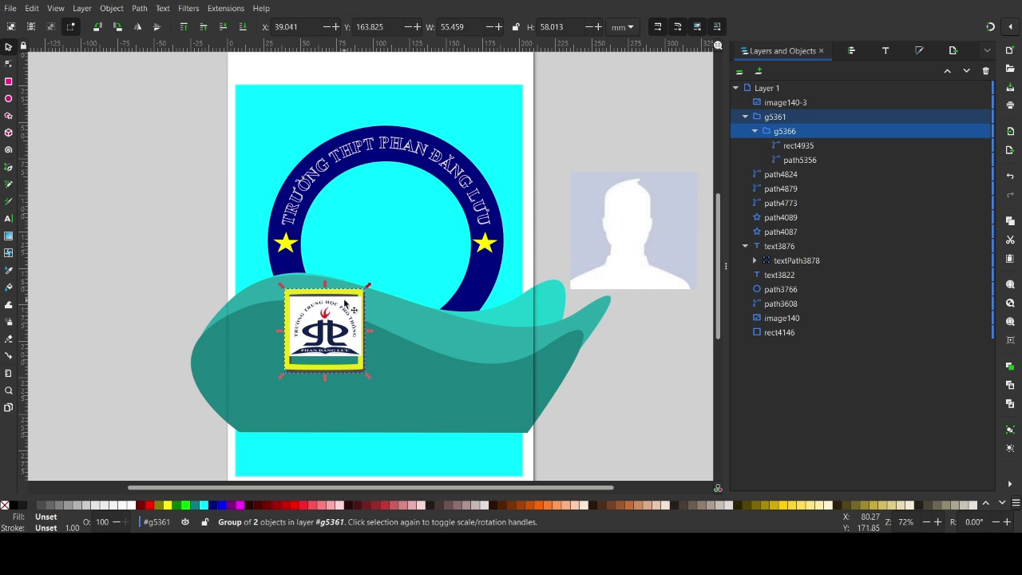
click(343, 341)
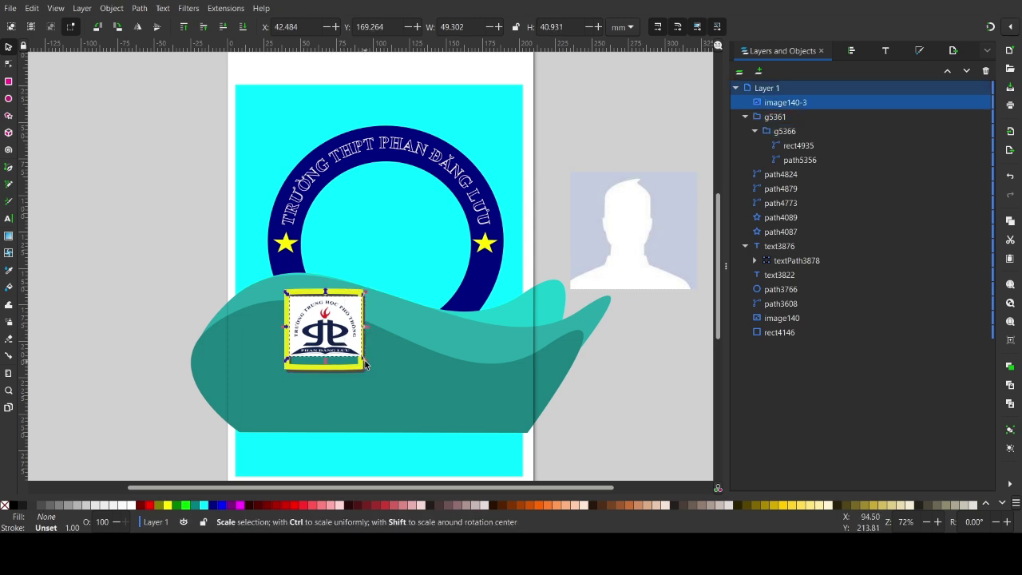
drag(365, 365, 364, 371)
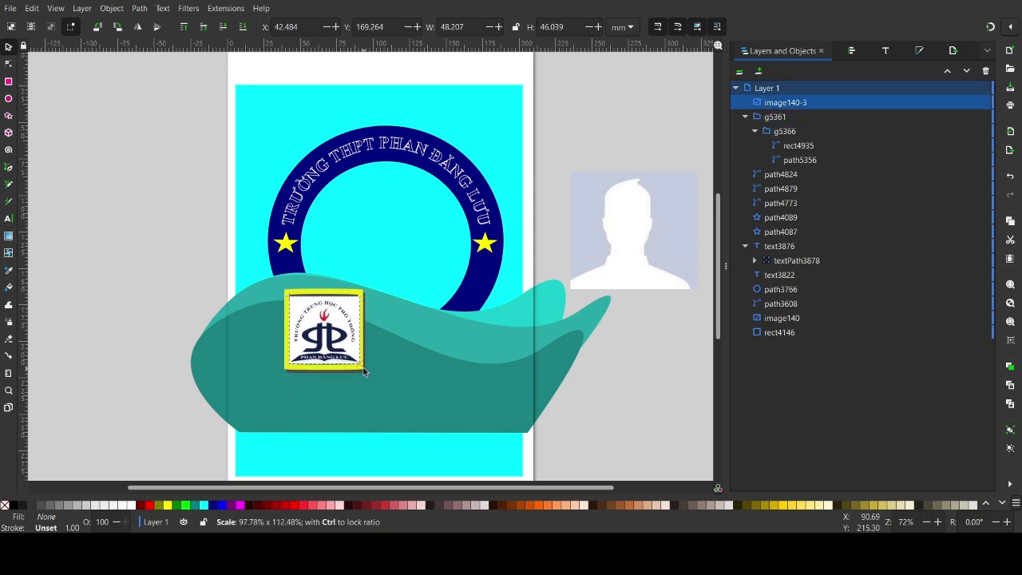
drag(364, 368, 363, 370)
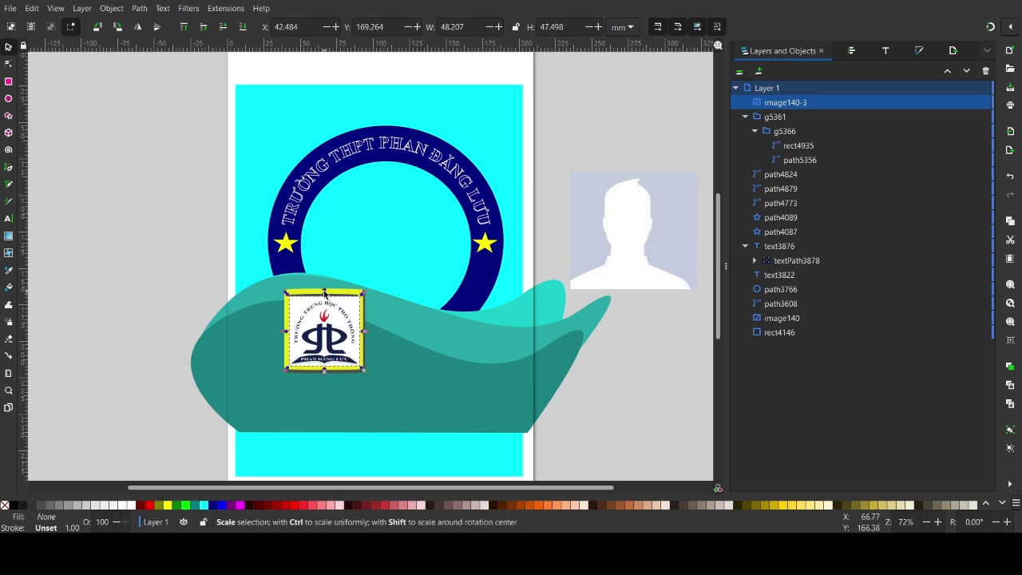
drag(324, 292, 327, 299)
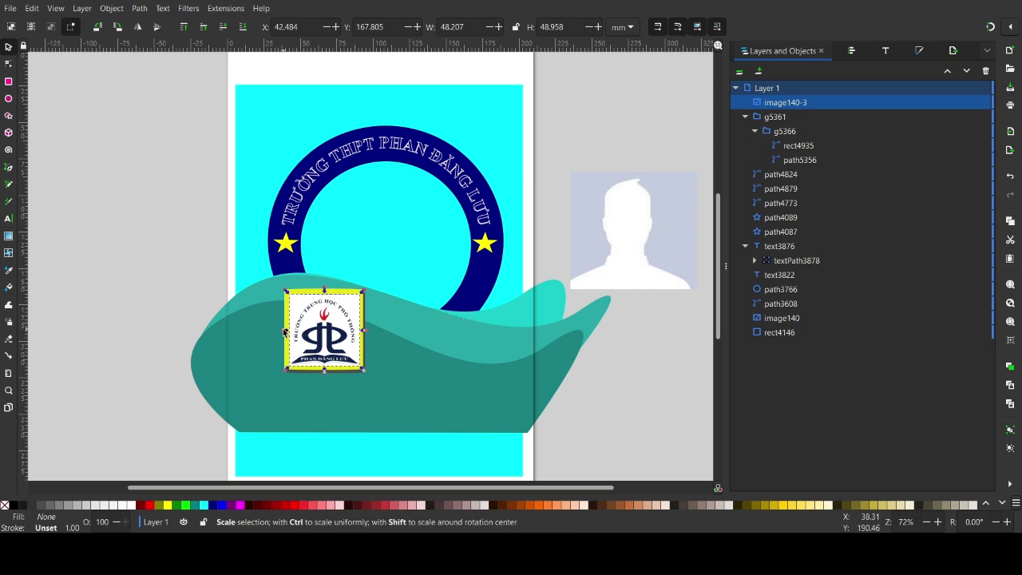
drag(284, 334, 276, 334)
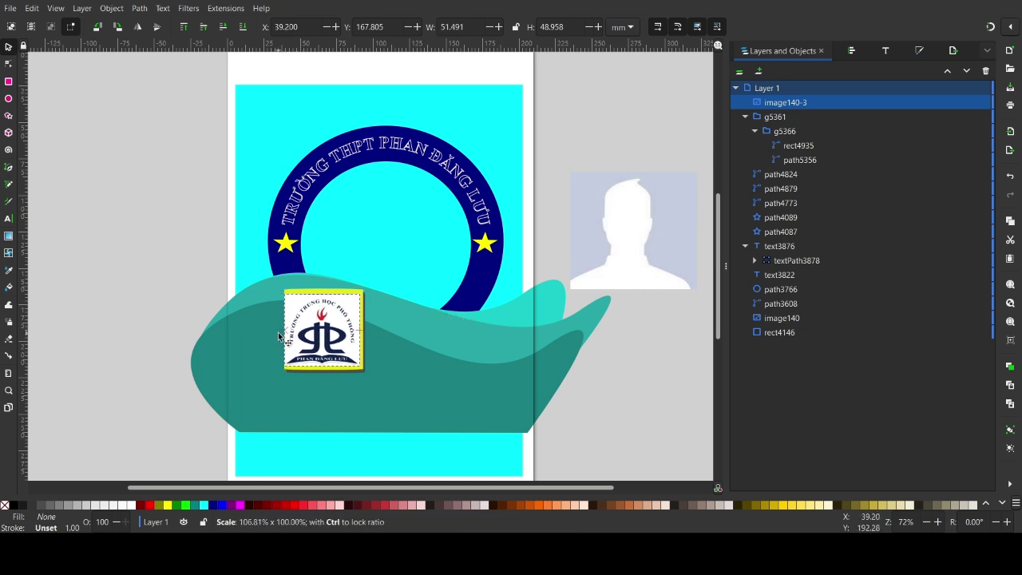
key(Right)
key(Right)
key(Right)
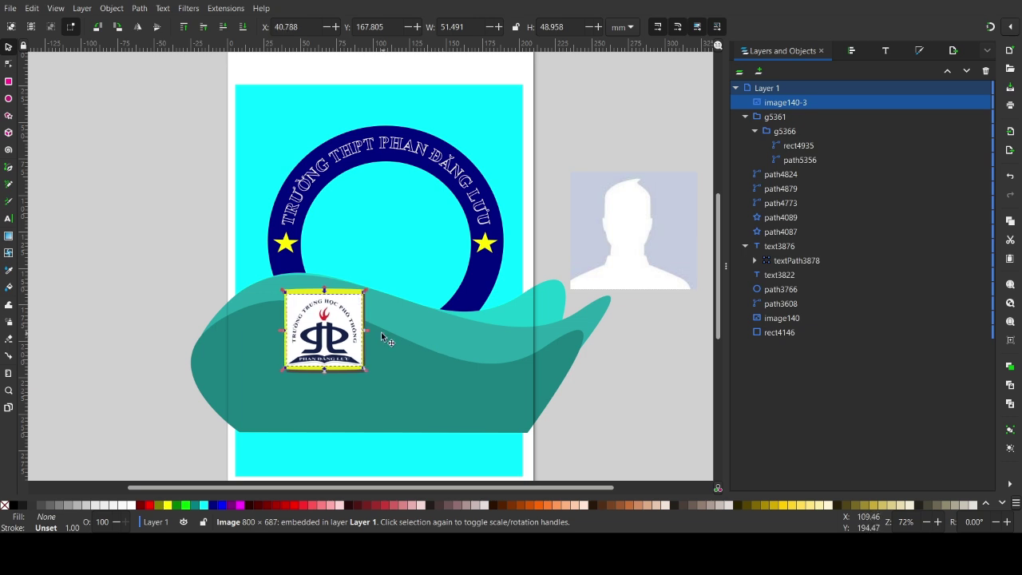
key(Up)
key(Up)
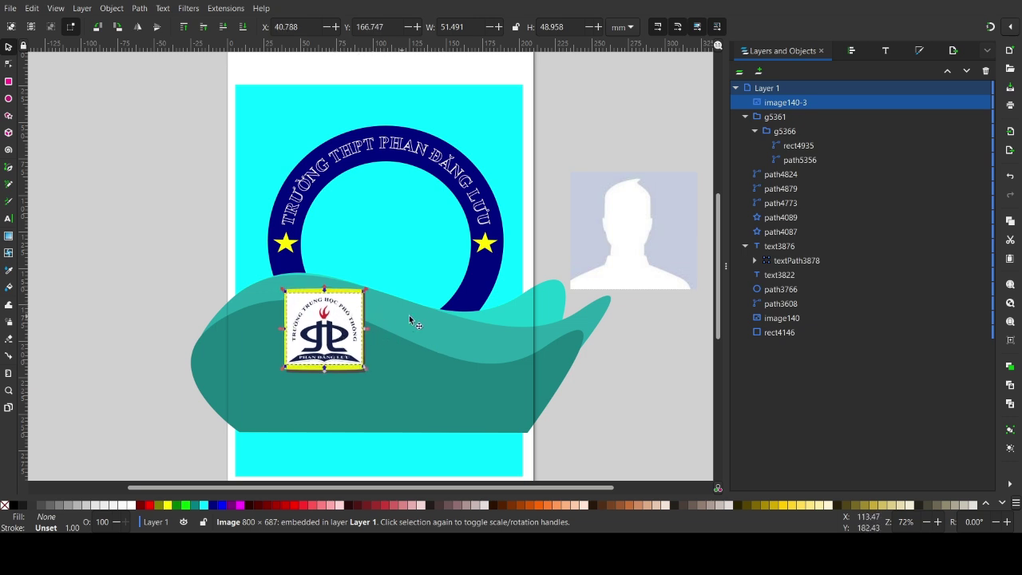
Step: Stack the logo image140-3 below the frame group in Layers and Objects
click(804, 103)
mouse_move(803, 104)
mouse_down()
mouse_move(812, 170)
mouse_move(821, 171)
mouse_up()
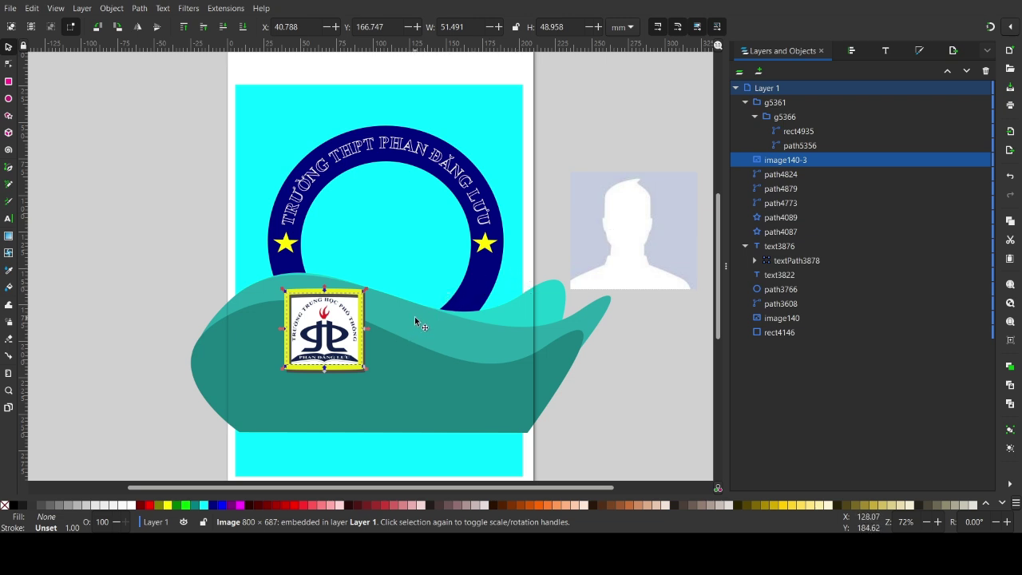
click(158, 211)
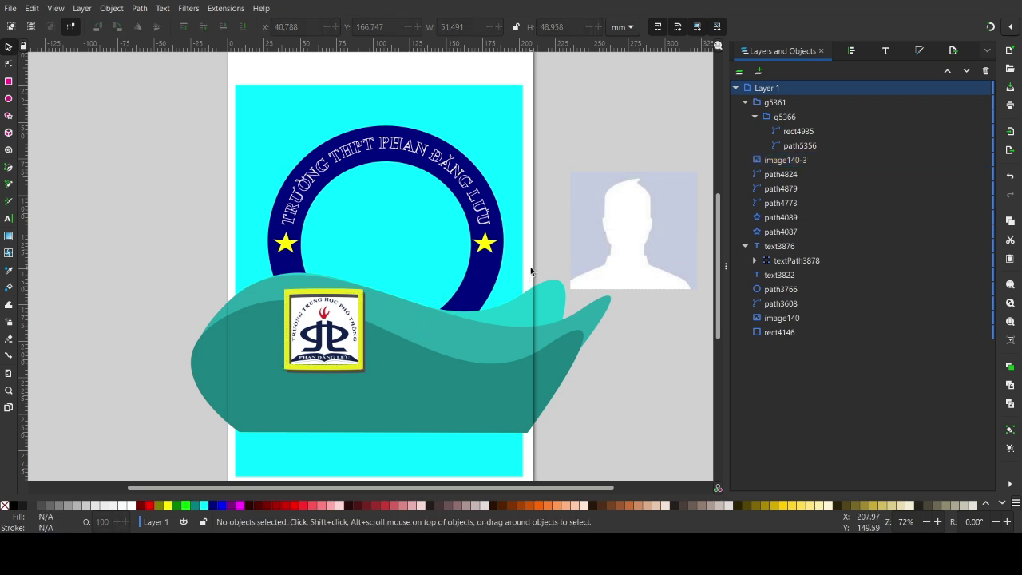
Step: Move the avatar placeholder into the navy ring and enlarge it to fill the circle
click(637, 234)
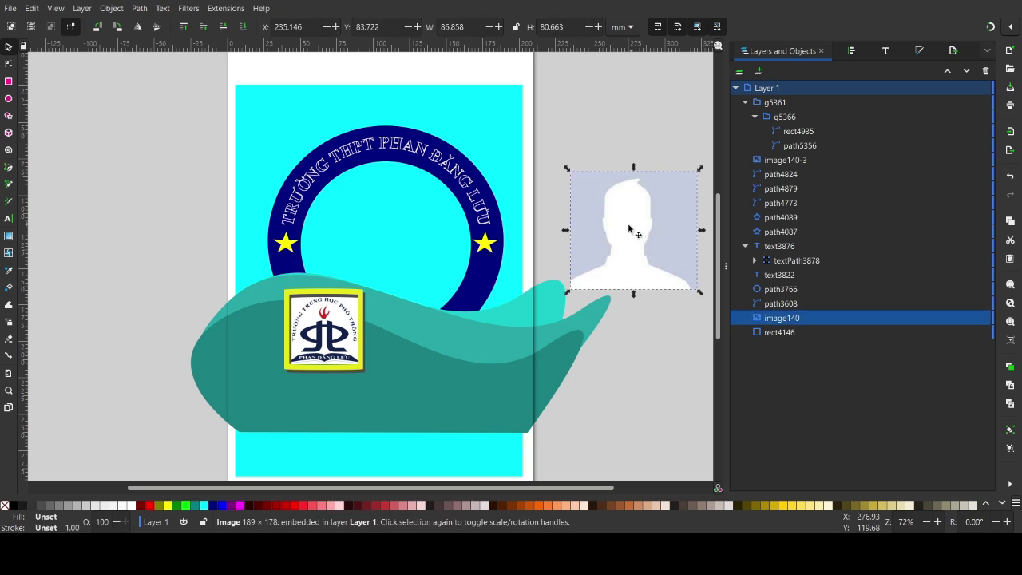
drag(638, 223, 374, 226)
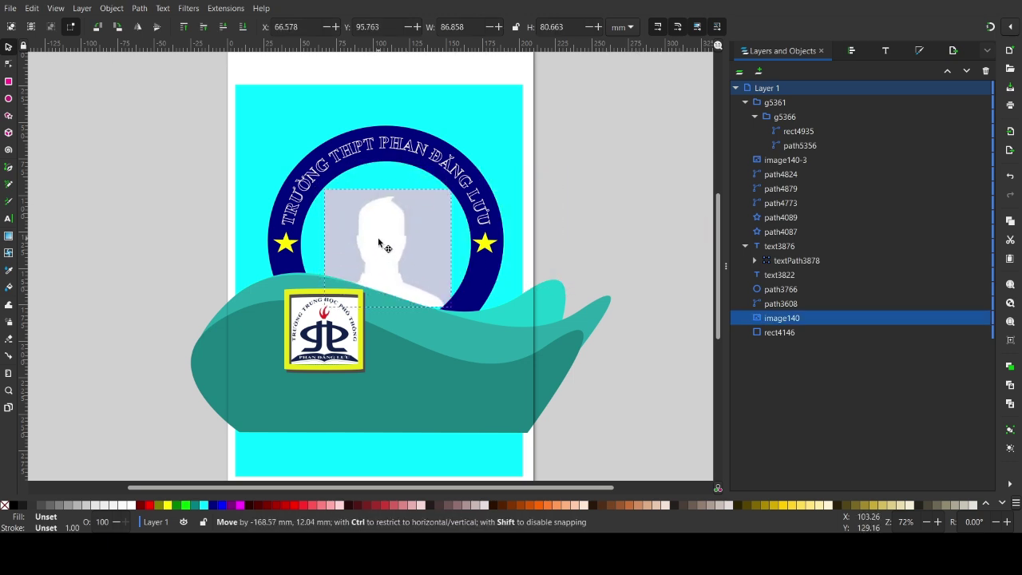
drag(373, 226, 378, 248)
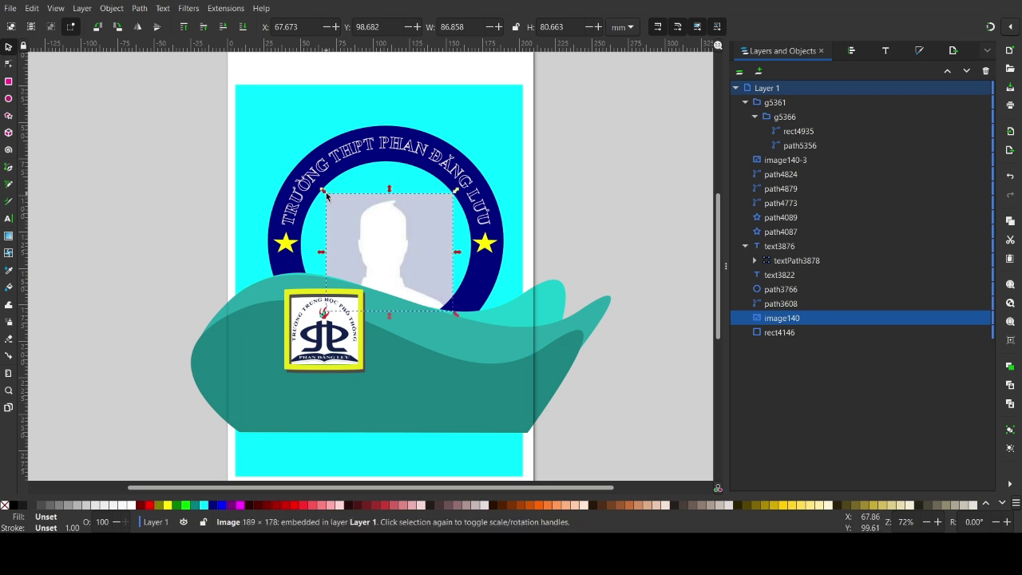
drag(323, 192, 275, 127)
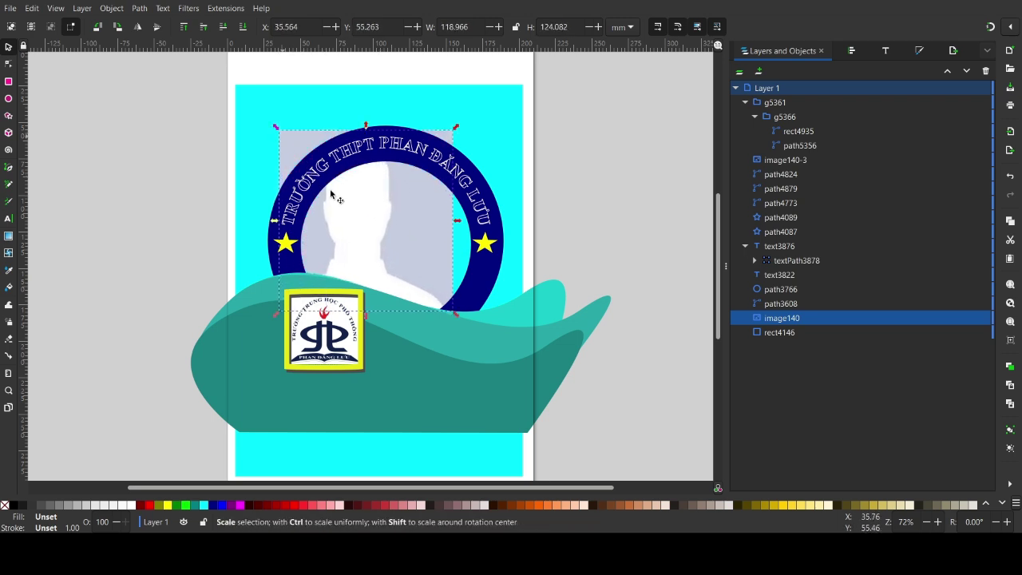
drag(410, 235, 427, 265)
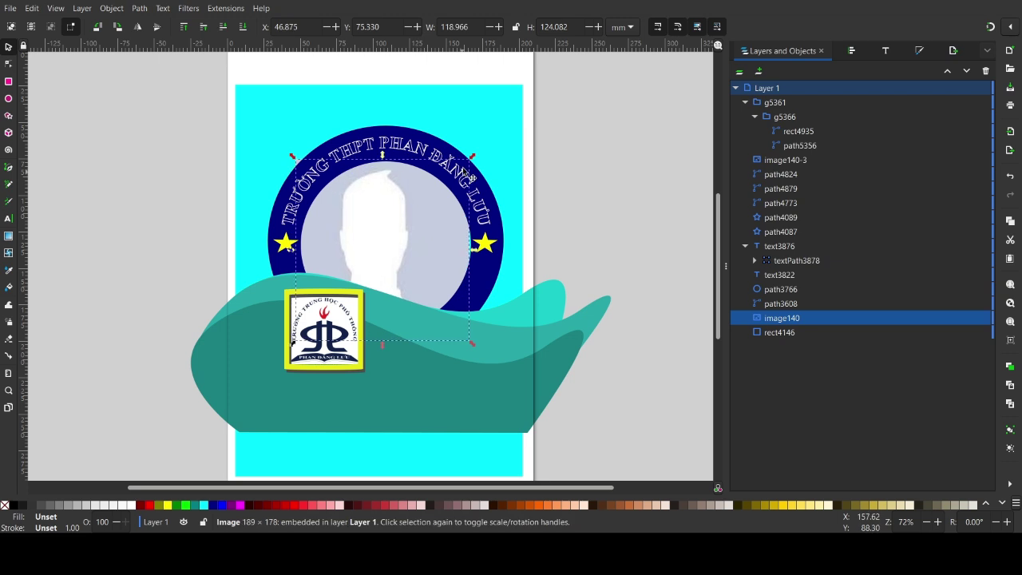
drag(480, 160, 491, 181)
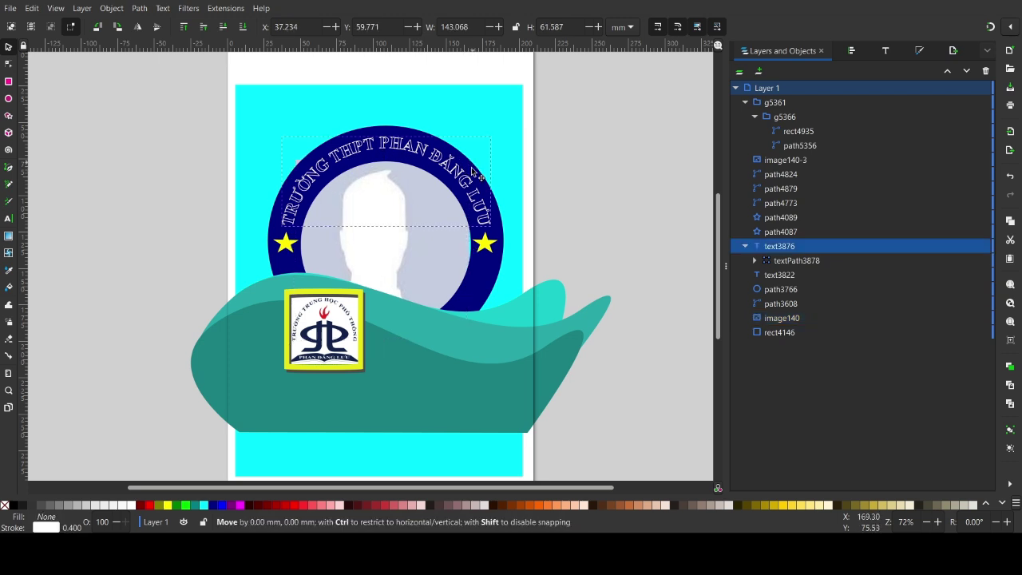
key(ctrl+z)
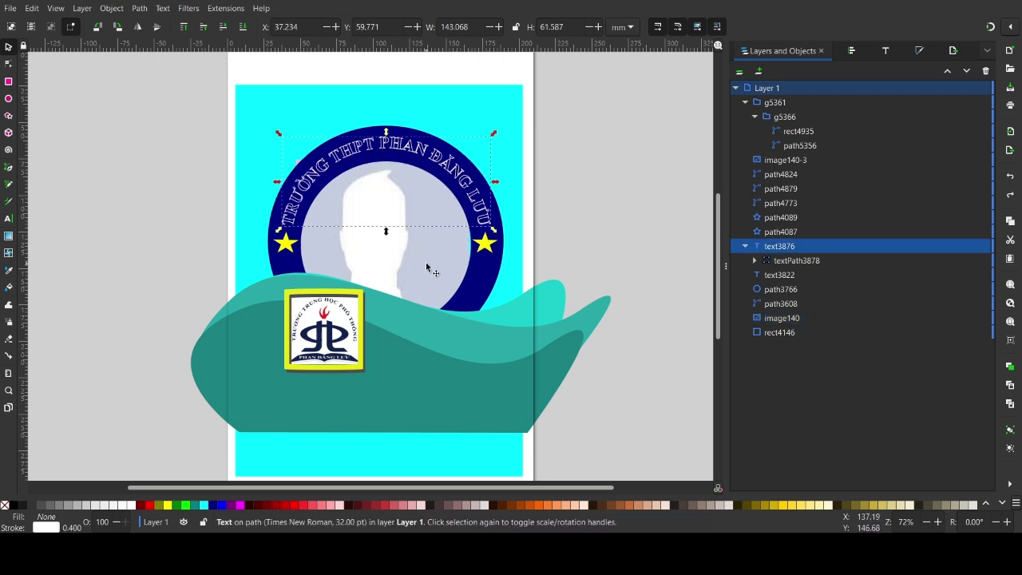
click(426, 262)
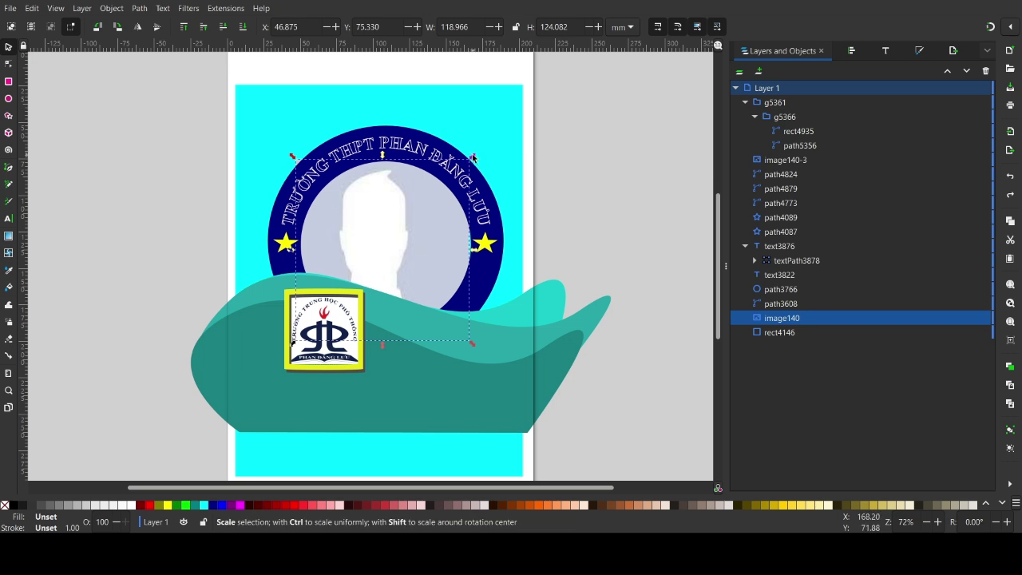
Step: Fine-tune the avatar's size and position to about 121.520 × 113.136 mm, centred in the ring
key(Right)
key(Right)
key(Right)
key(Right)
key(Right)
key(Right)
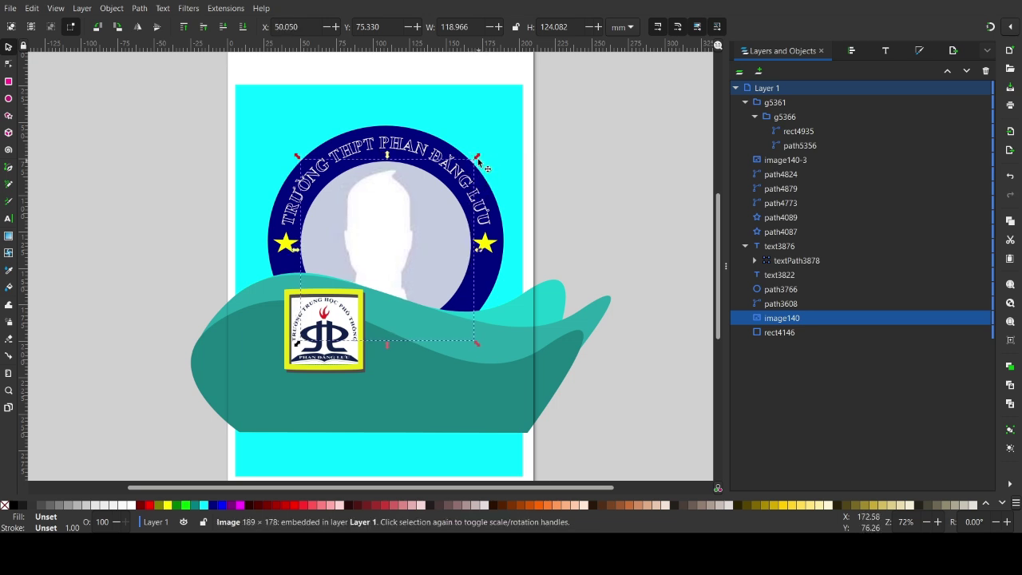
drag(480, 160, 486, 179)
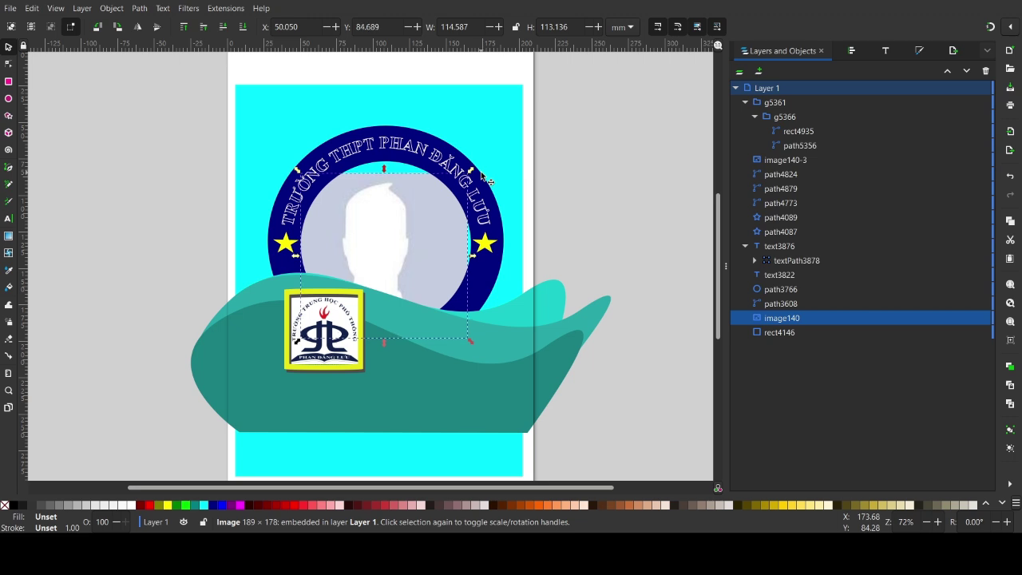
key(Up)
key(Up)
key(Up)
key(Right)
key(Right)
key(Up)
key(Up)
key(Up)
key(Right)
key(Right)
key(Up)
key(Up)
key(Up)
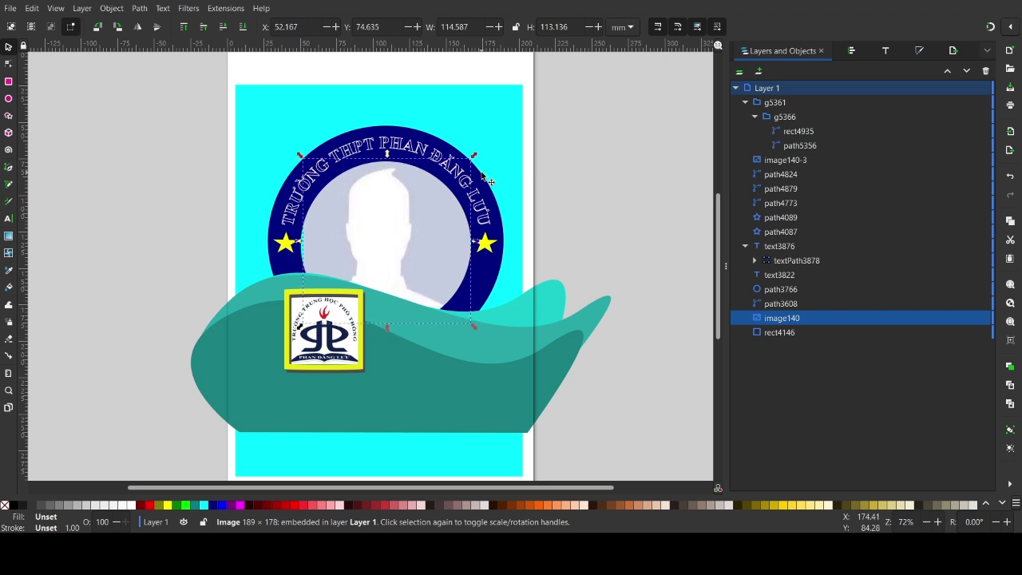
key(Up)
key(Left)
key(Left)
key(Left)
key(Left)
key(Left)
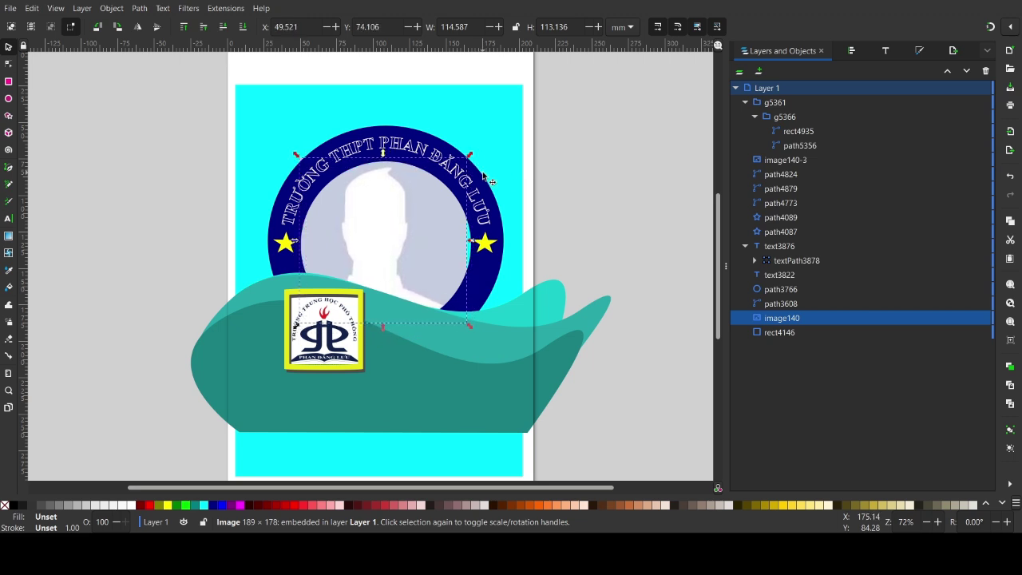
key(Right)
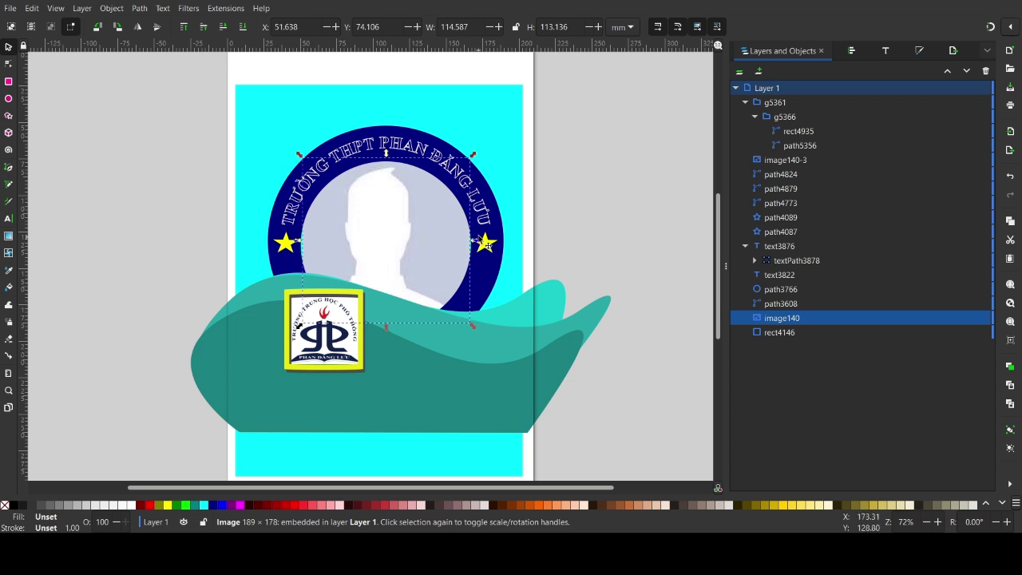
drag(473, 239, 480, 242)
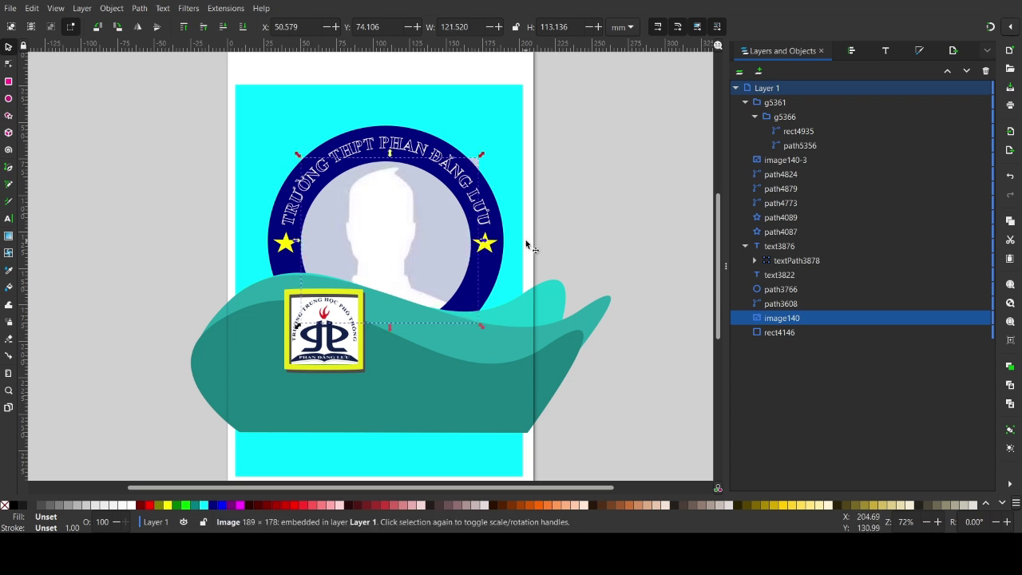
key(Down)
key(Down)
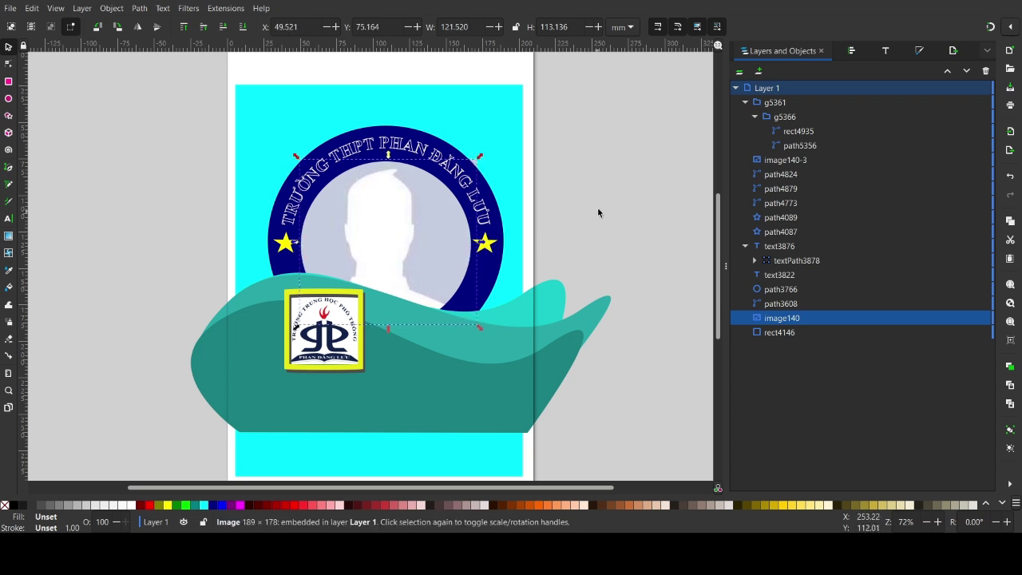
key(Escape)
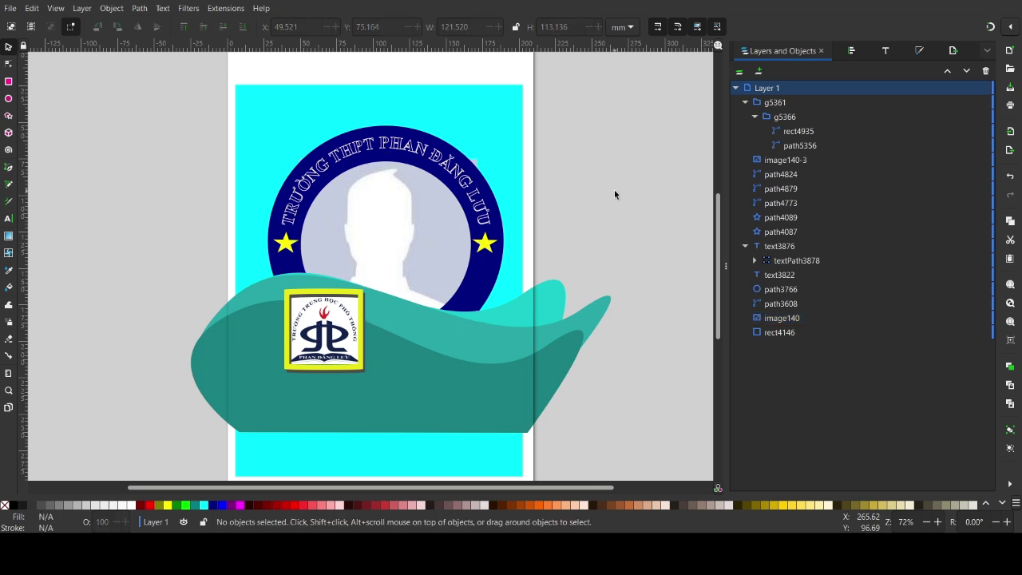
Step: Draw black rectangles along the poster's left, top and bottom sides
click(9, 81)
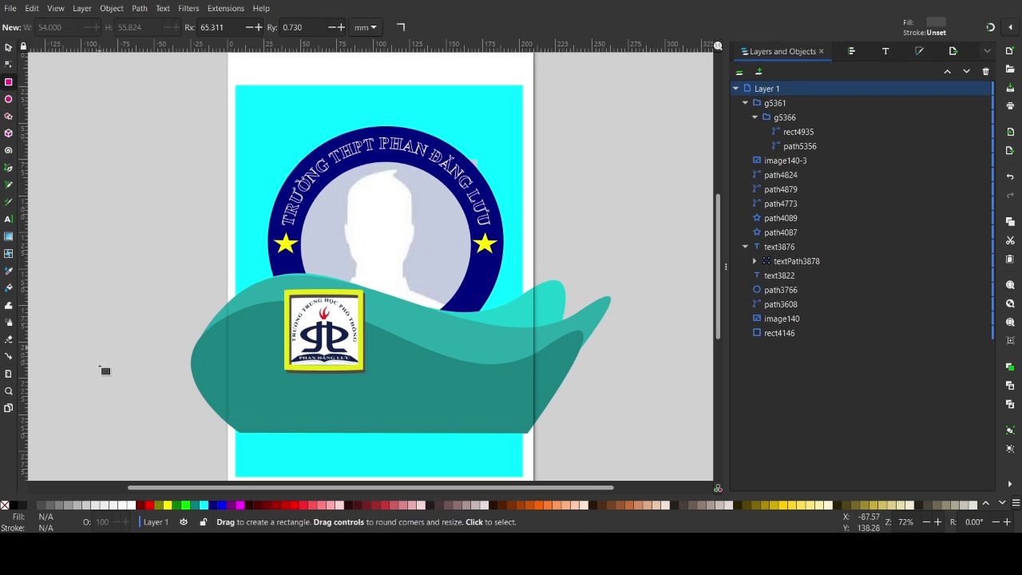
click(13, 506)
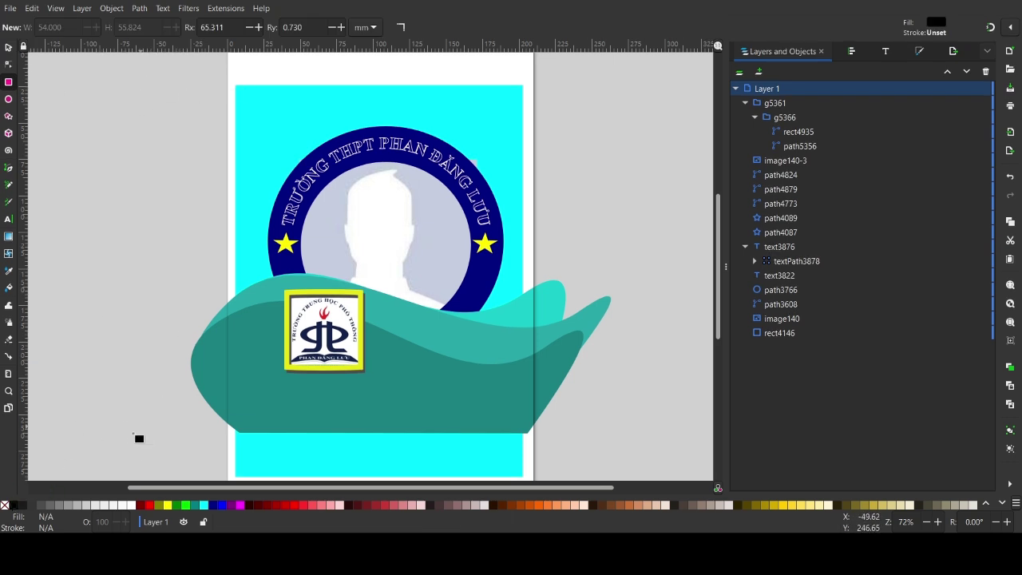
drag(149, 66, 262, 480)
mouse_move(105, 125)
mouse_down()
mouse_move(567, 57)
mouse_move(504, 475)
mouse_up()
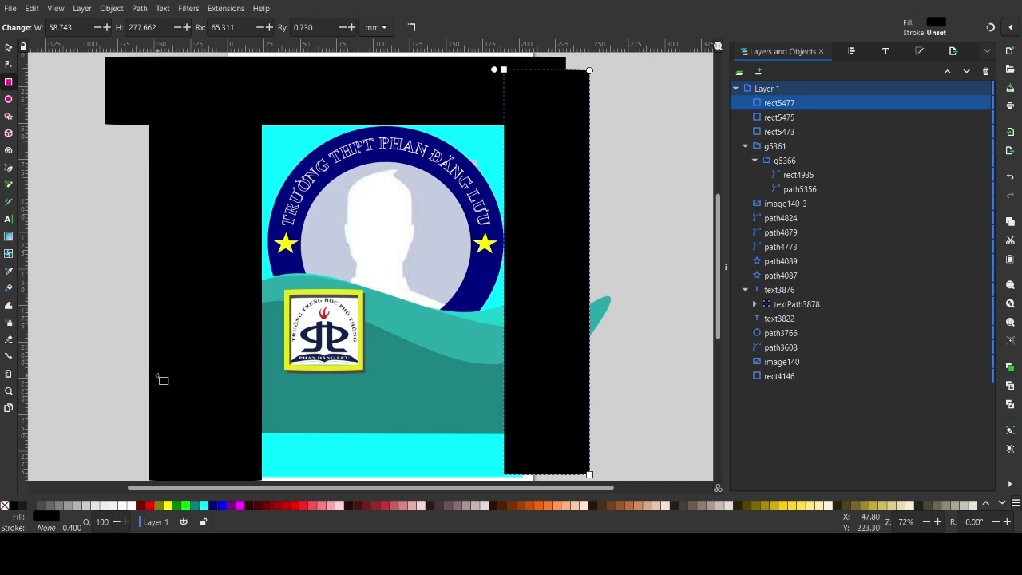
drag(158, 376, 589, 482)
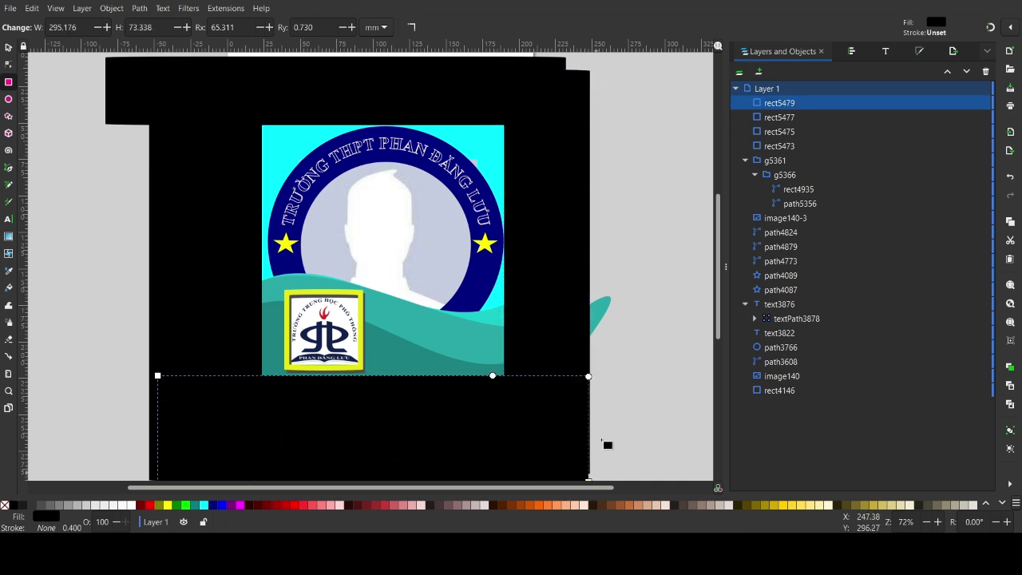
Step: Trim the top bar's left edge and stretch the right bar to cover the poster's right side
click(8, 48)
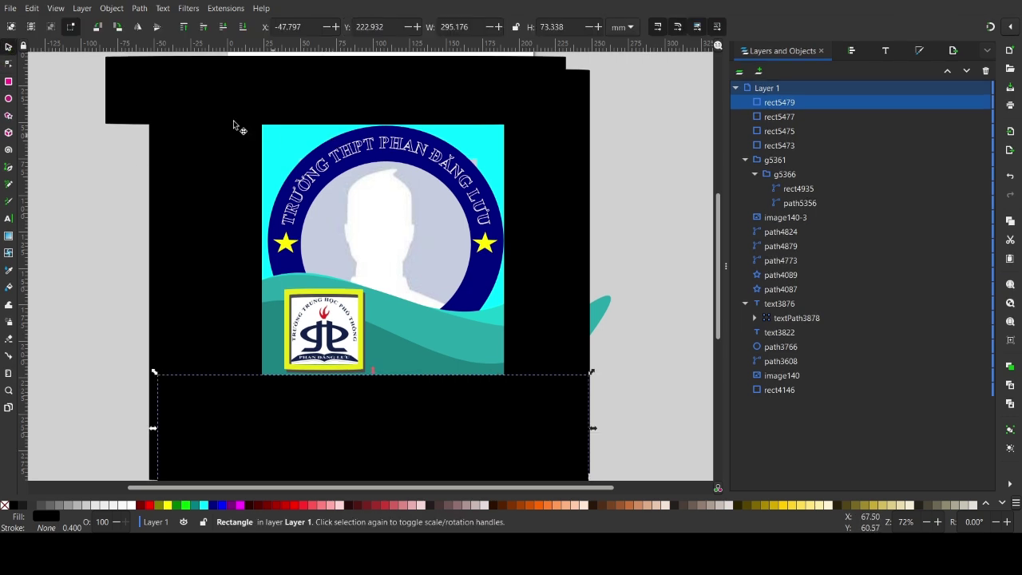
click(128, 82)
drag(103, 92, 145, 98)
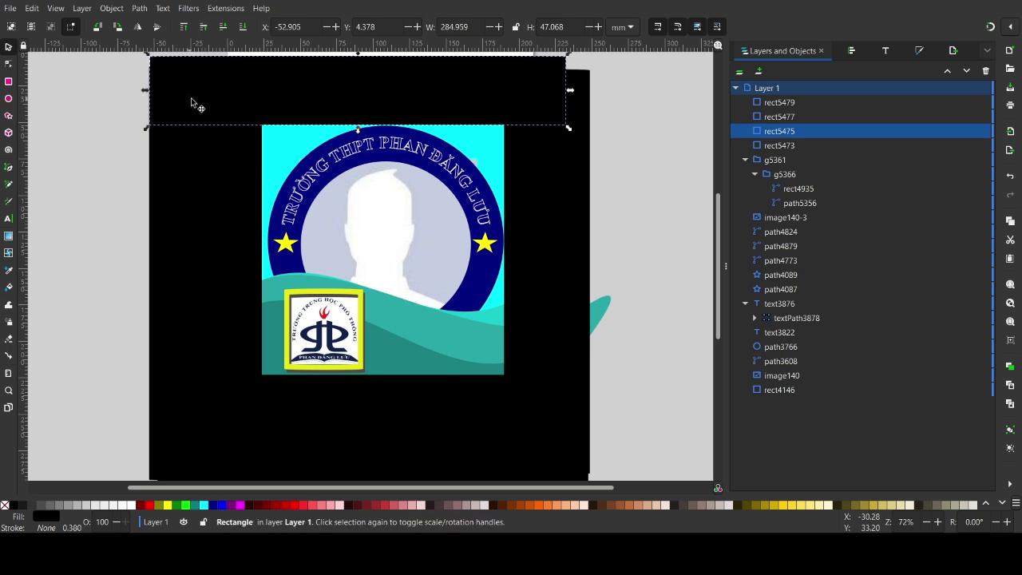
click(556, 203)
drag(547, 66, 548, 53)
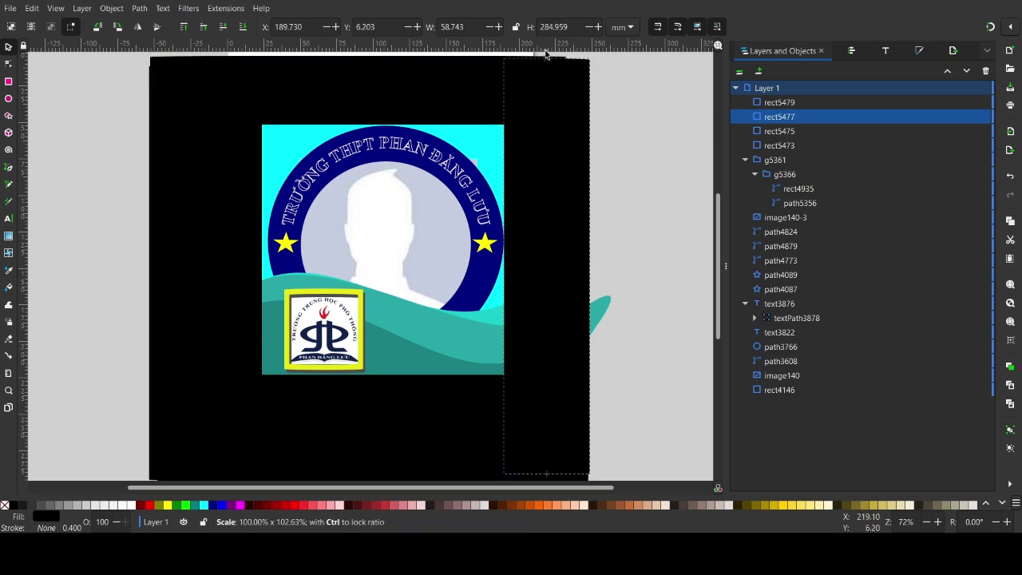
drag(597, 263, 615, 268)
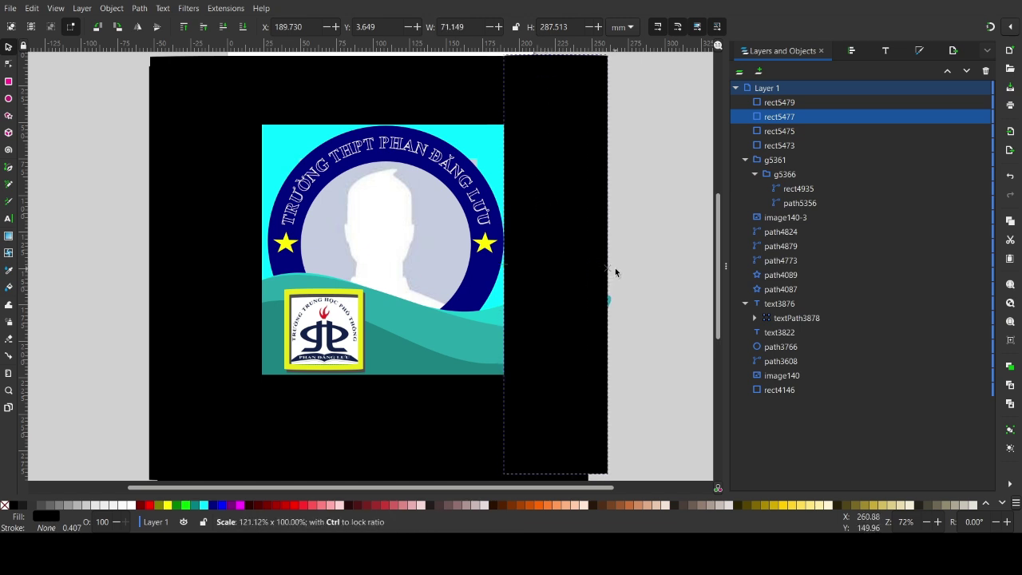
drag(615, 271, 619, 273)
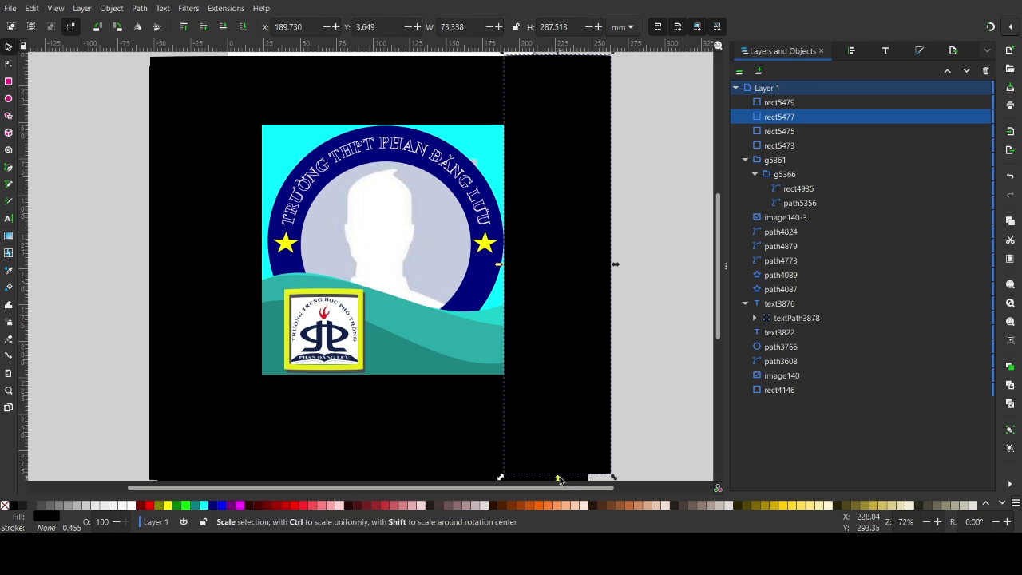
drag(557, 479, 559, 495)
click(662, 316)
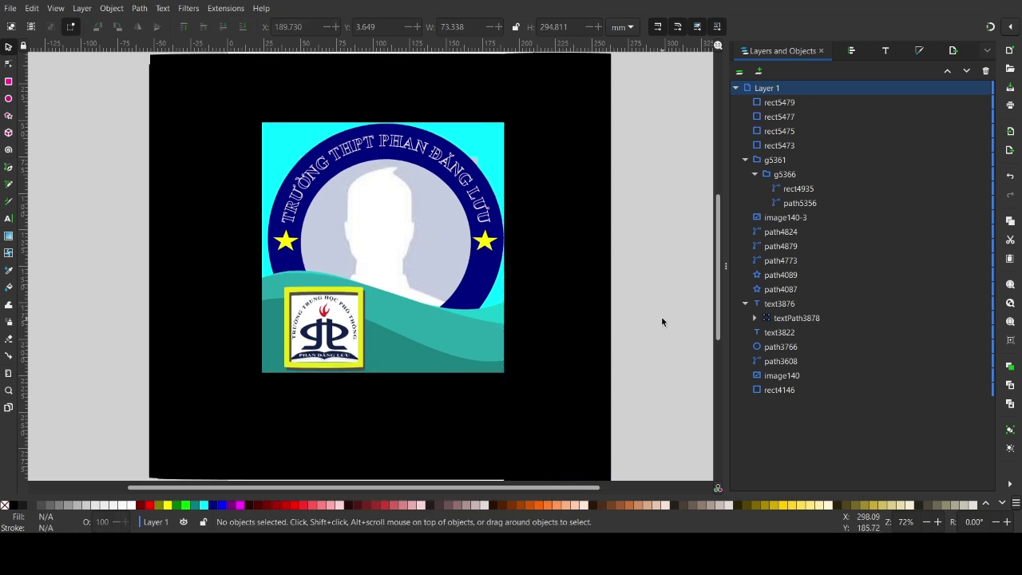